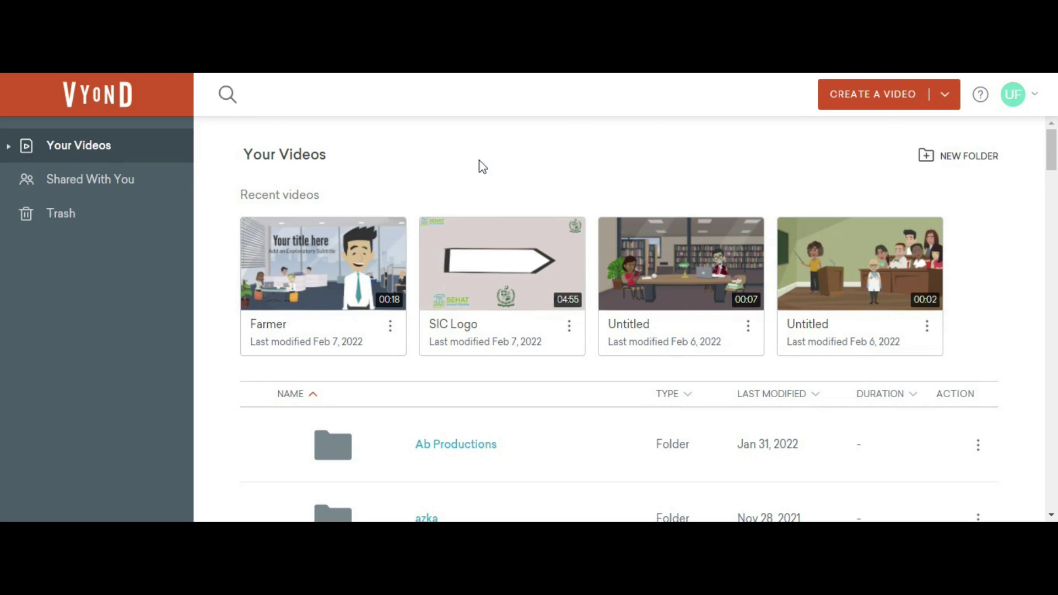
Step: Look through the trashed videos and the available action for the Greek3 video, and return to the main video list
left_click(79, 216)
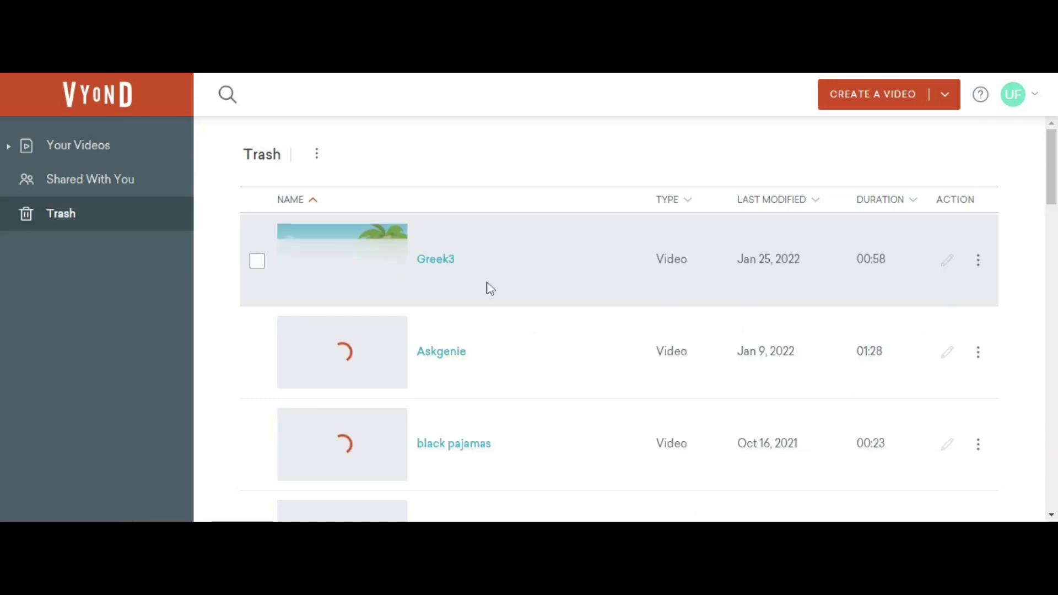
left_click(978, 265)
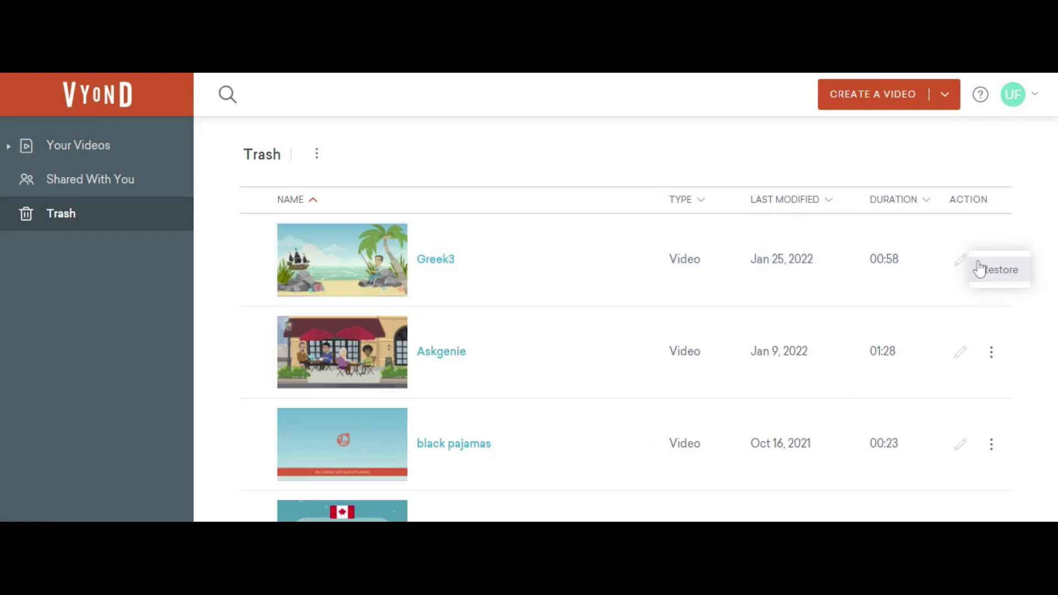
left_click(88, 147)
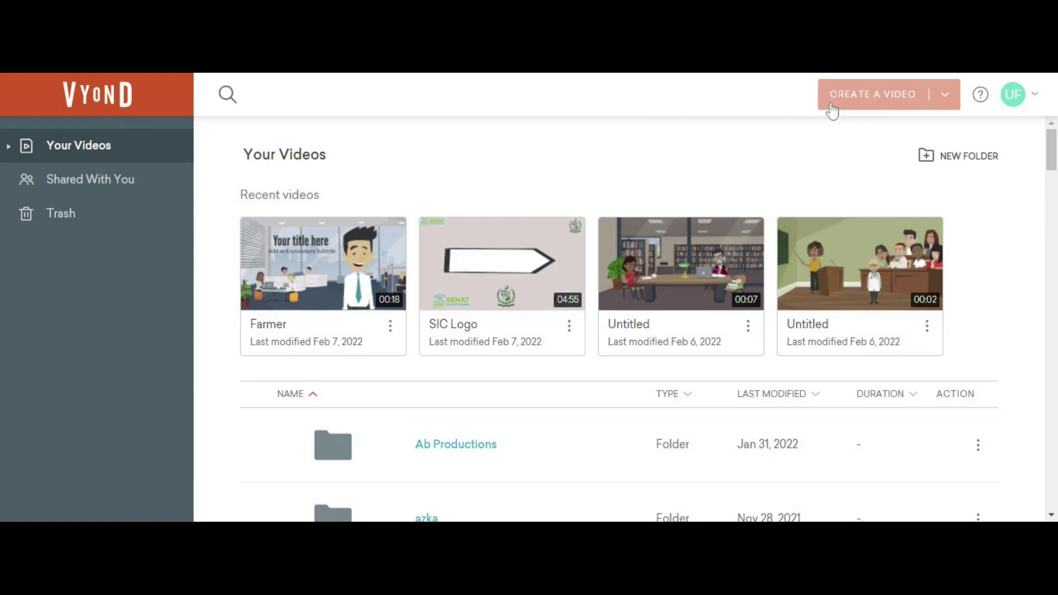
Step: Create a new video in the Business Friendly style
left_click(882, 102)
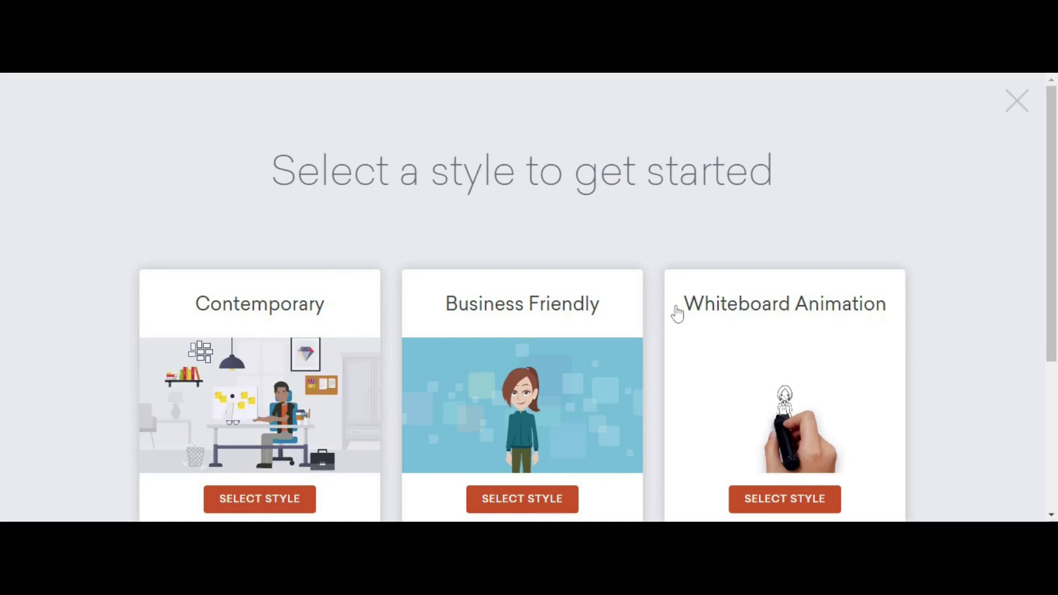
left_click(522, 501)
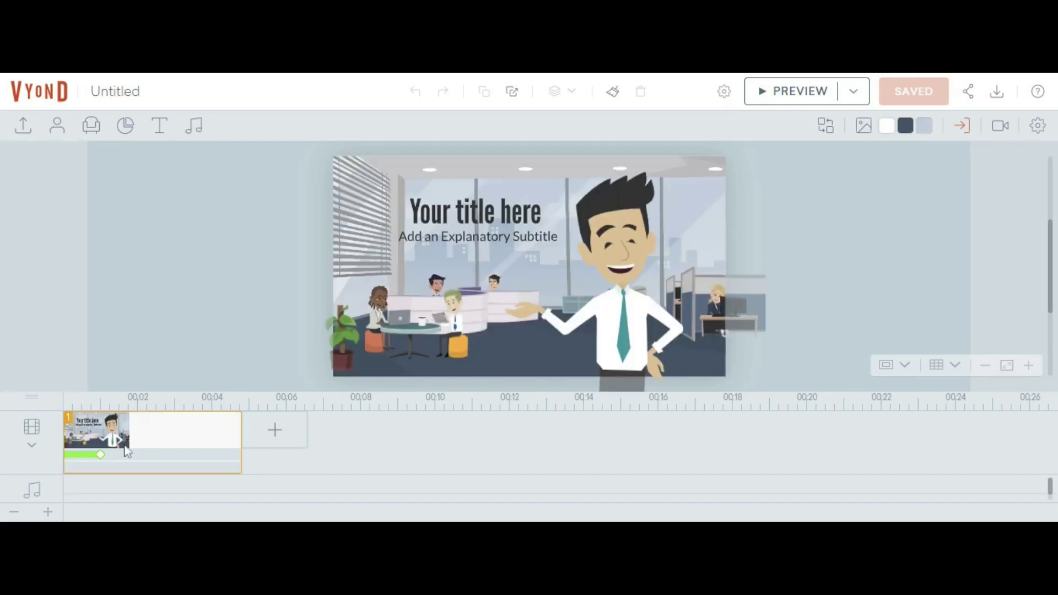
Step: Open the template library for adding a scene after the first one and browse its categories
left_click(141, 439)
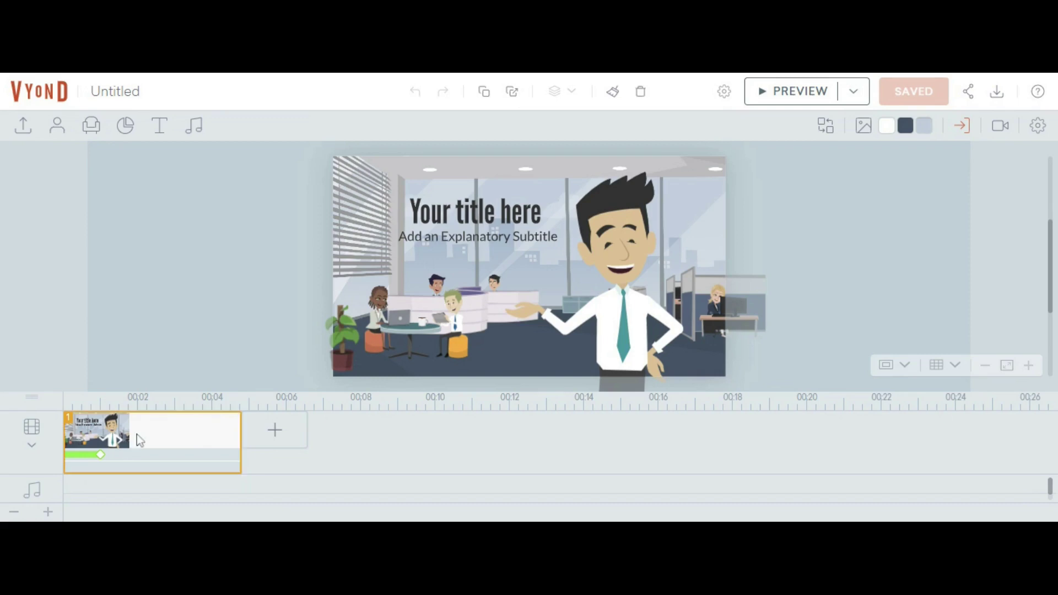
right_click(139, 439)
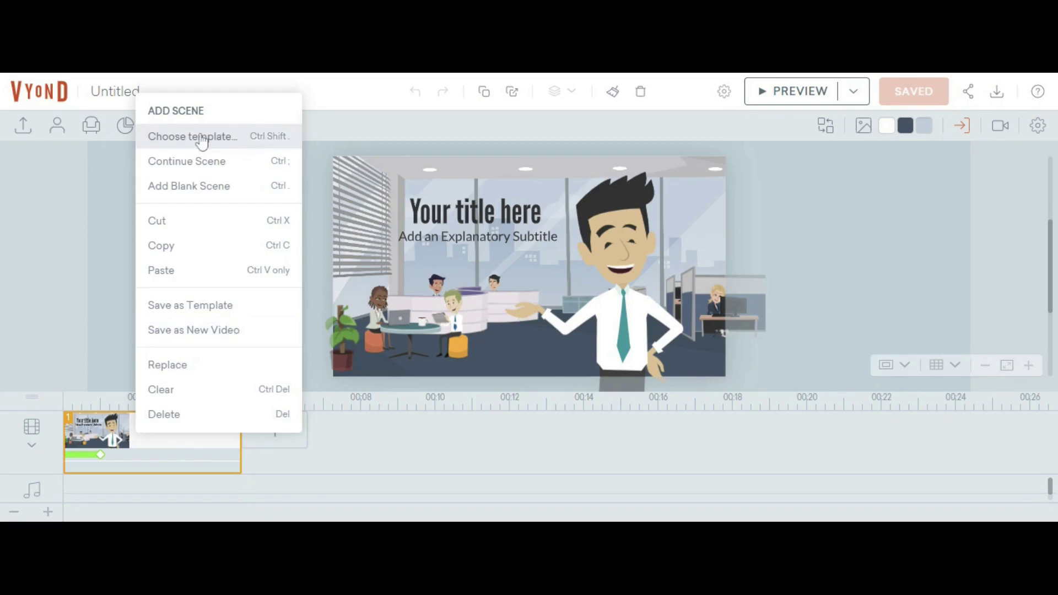
left_click(193, 137)
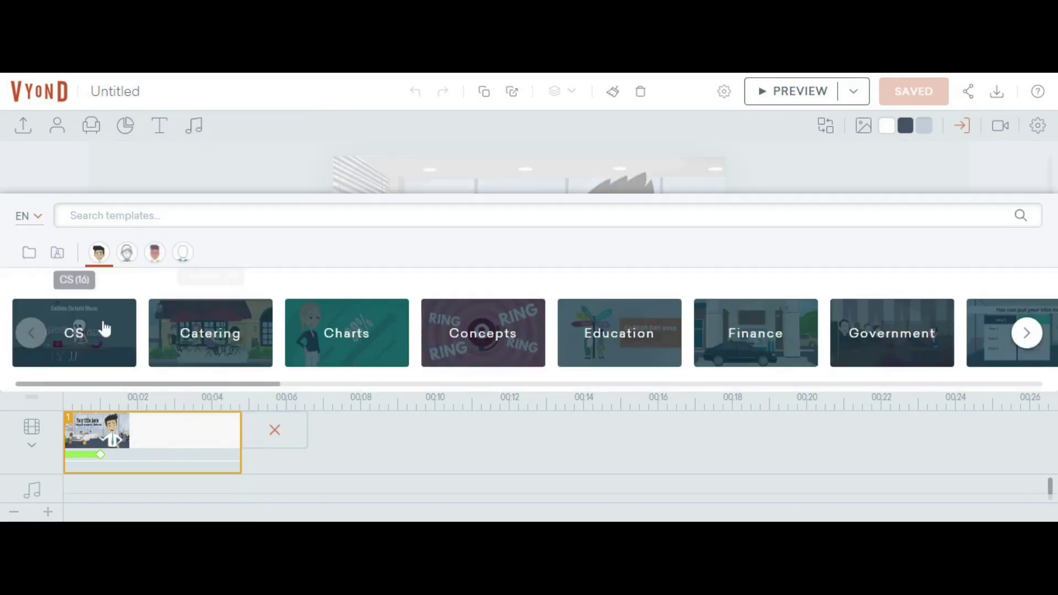
scroll(645, 329, "right", 2)
scroll(645, 329, "right", 2)
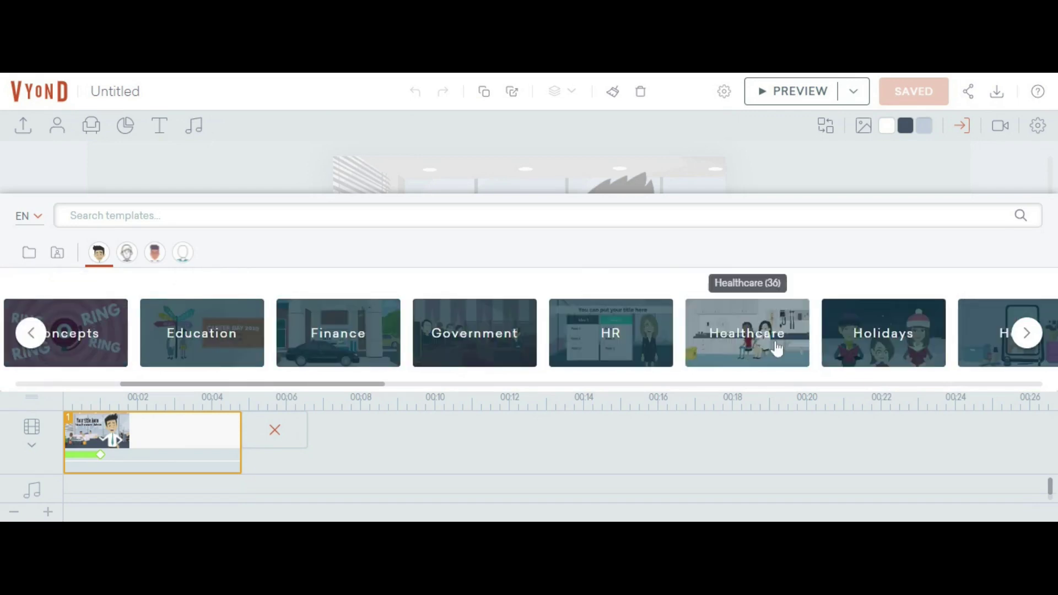
scroll(777, 347, "right", 5)
scroll(777, 347, "right", 5)
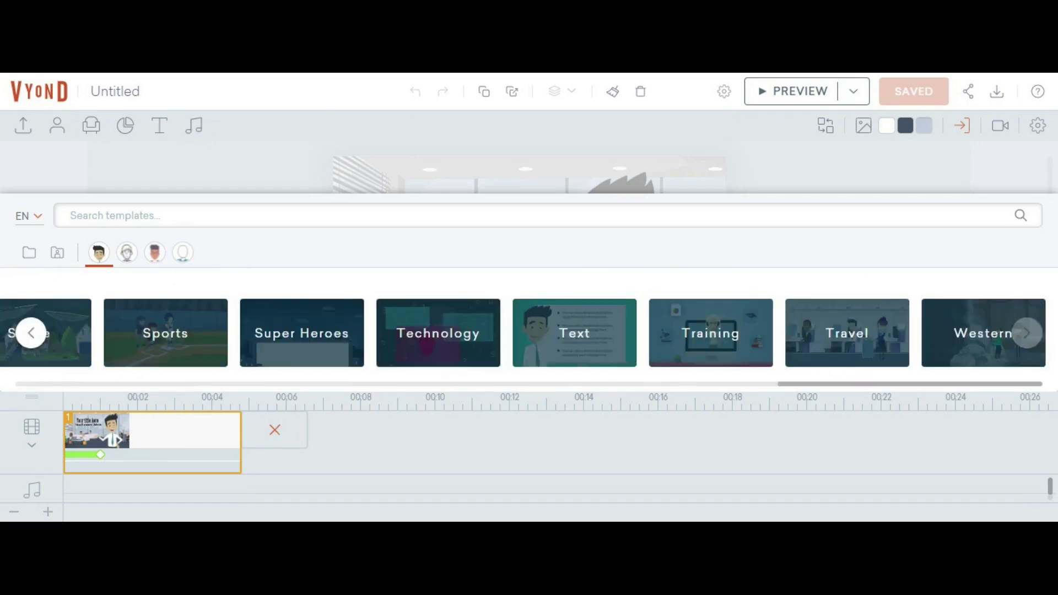
scroll(288, 351, "left", 5)
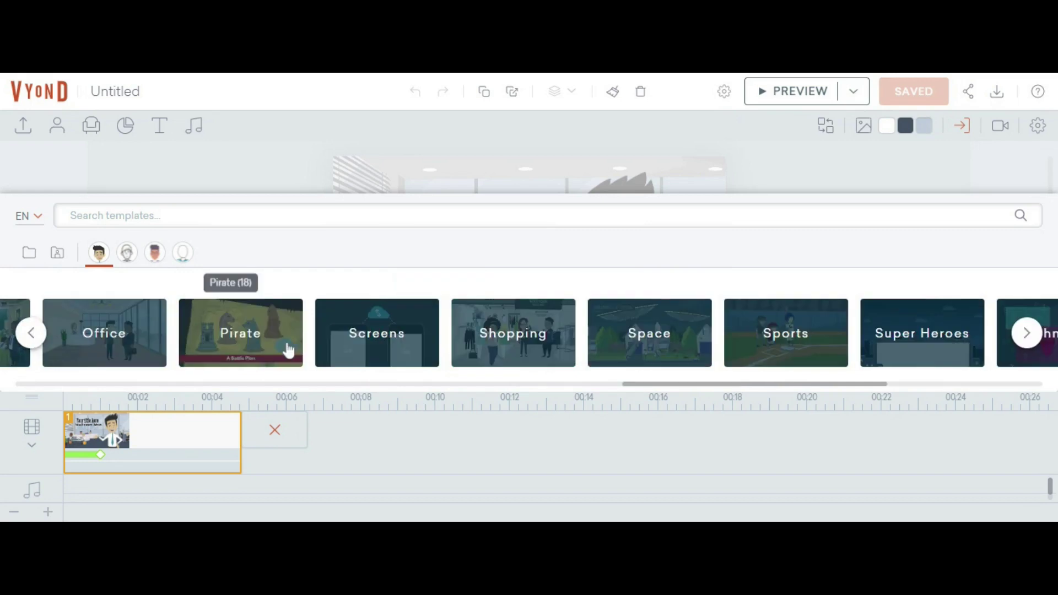
scroll(287, 351, "left", 2)
scroll(853, 350, "right", 2)
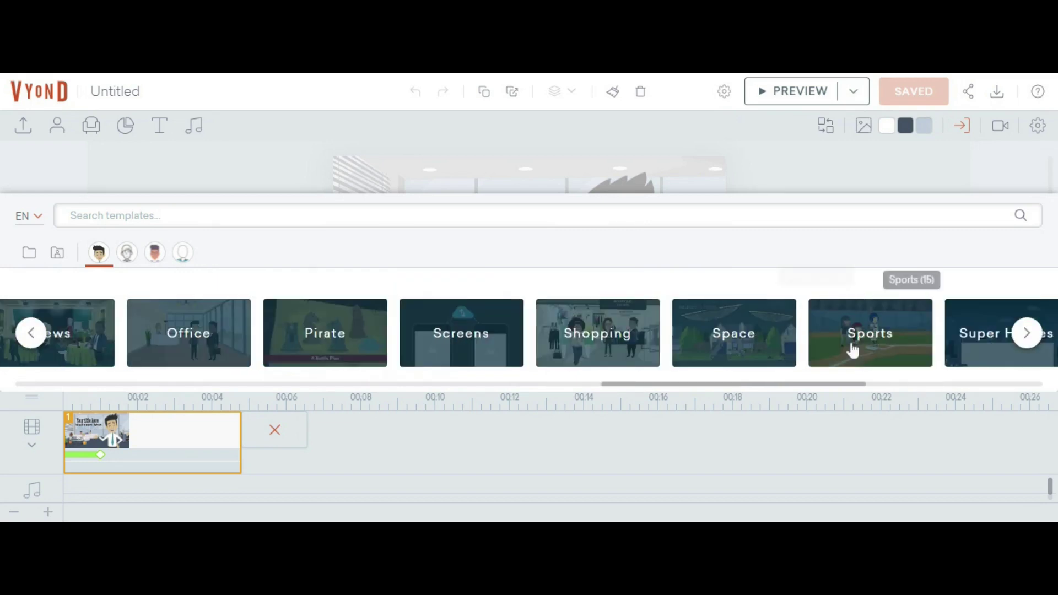
scroll(586, 347, "right", 1)
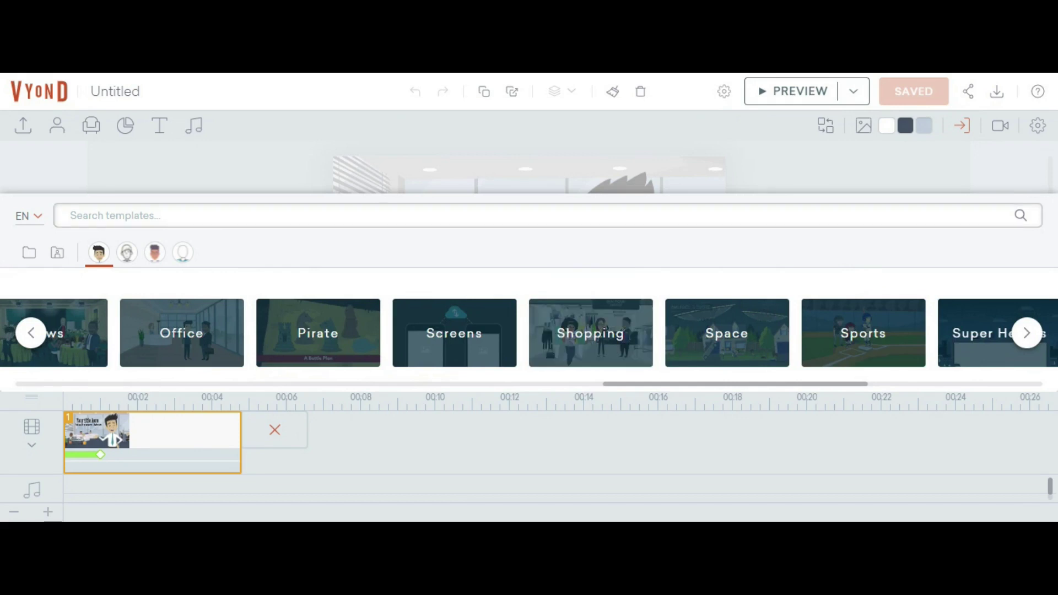
Step: Search the templates for "shop", add the Halloween store checkout scene and delete the original office title scene
left_click(71, 216)
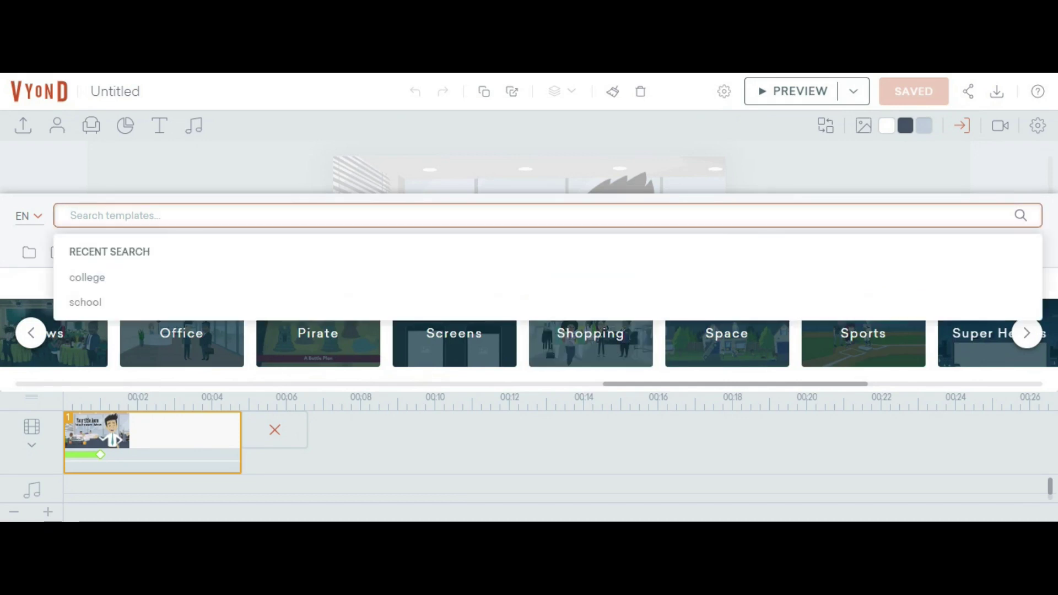
type("sho")
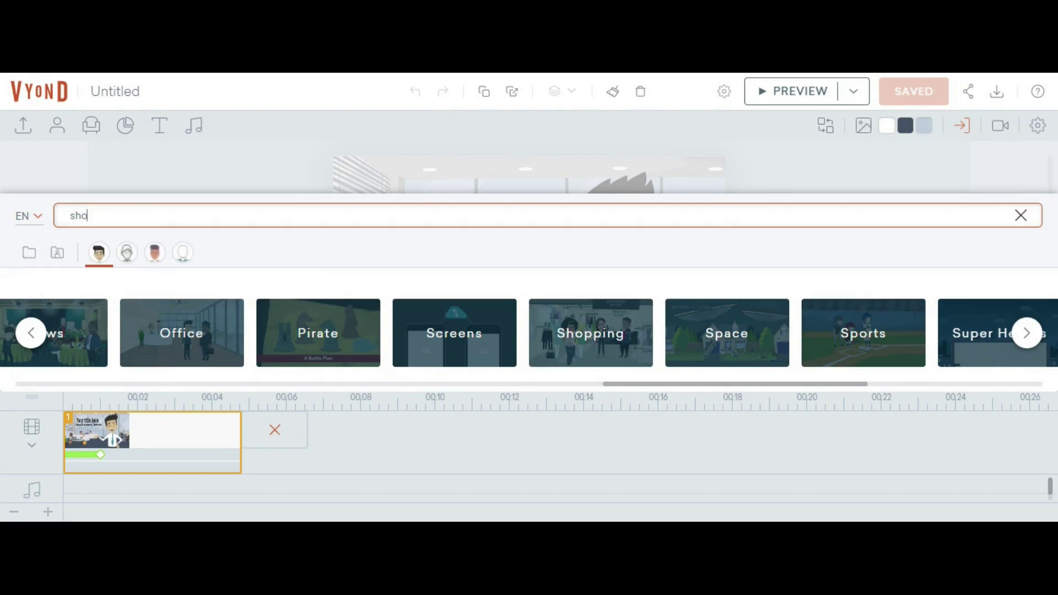
type("p")
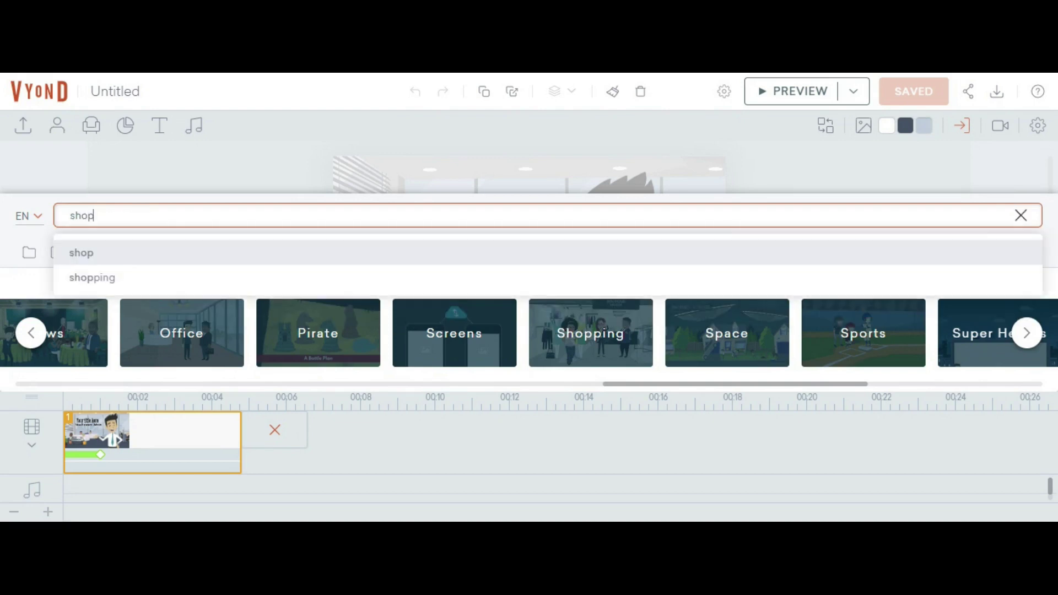
left_click(76, 254)
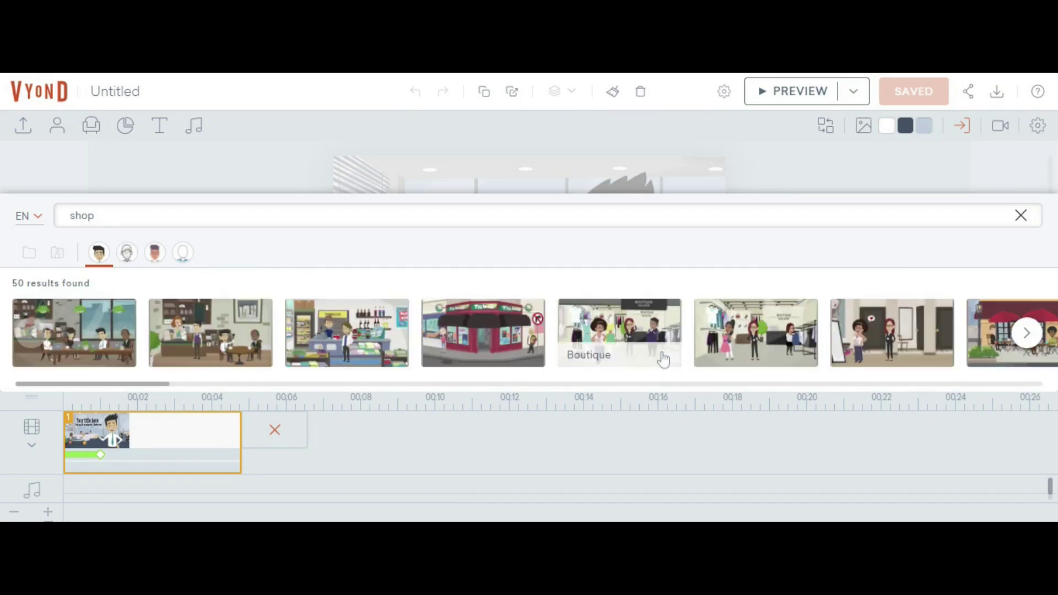
scroll(772, 333, "right", 3)
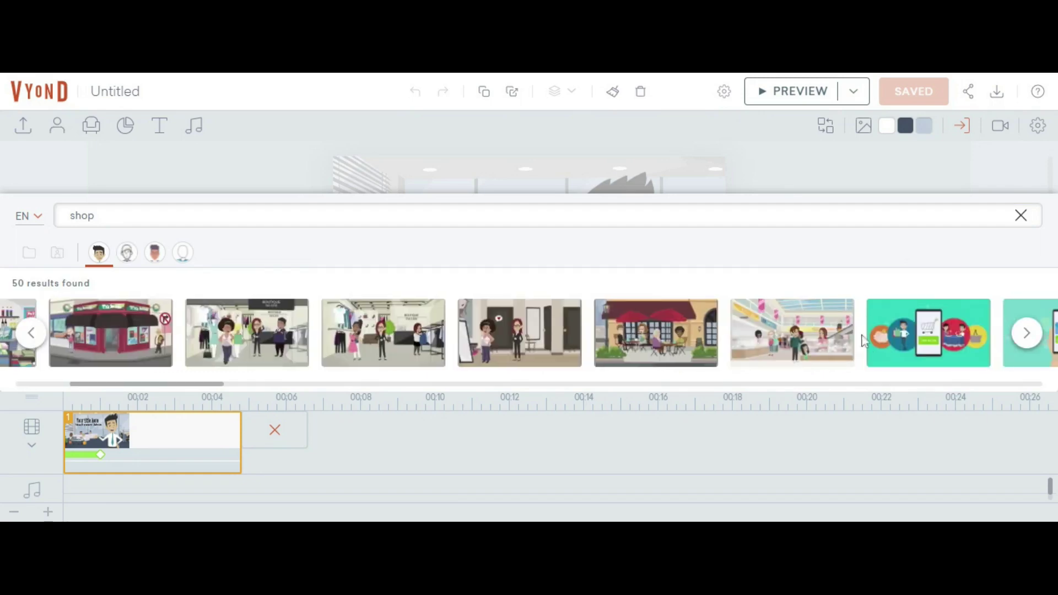
scroll(863, 340, "right", 3)
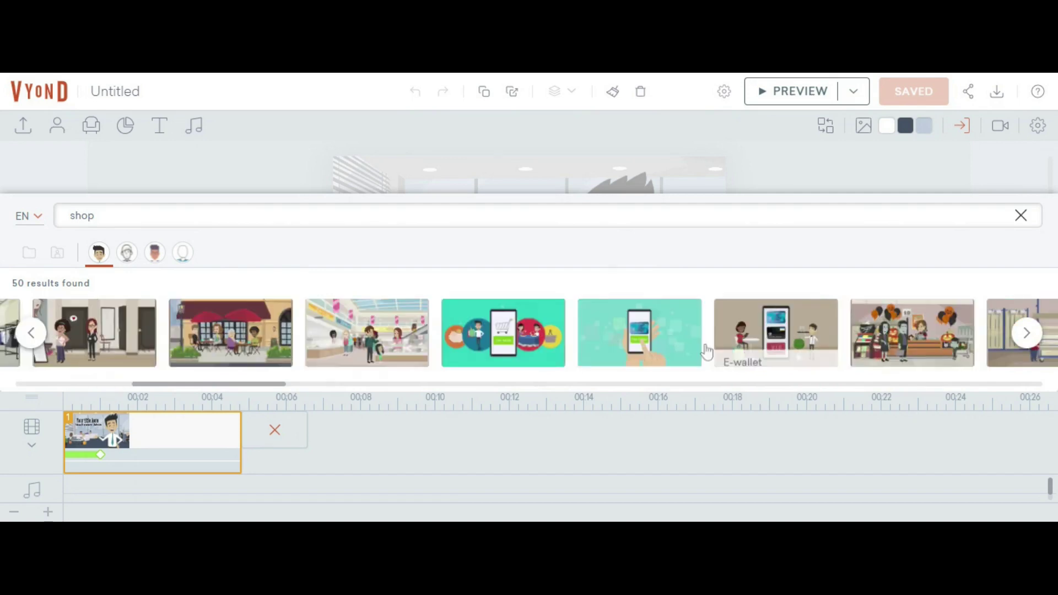
scroll(634, 356, "right", 2)
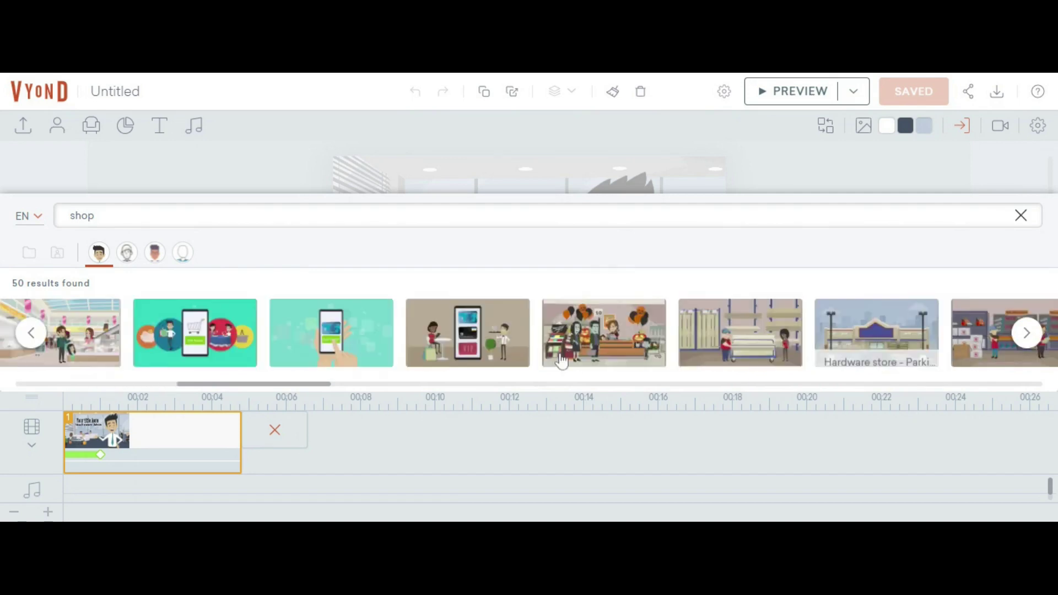
left_click(590, 325)
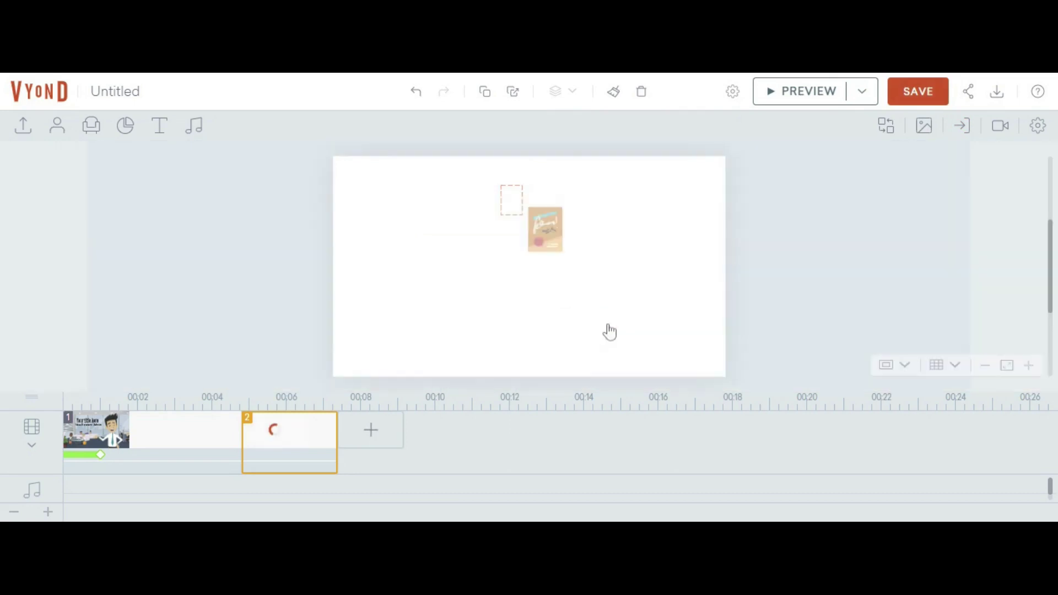
right_click(150, 442)
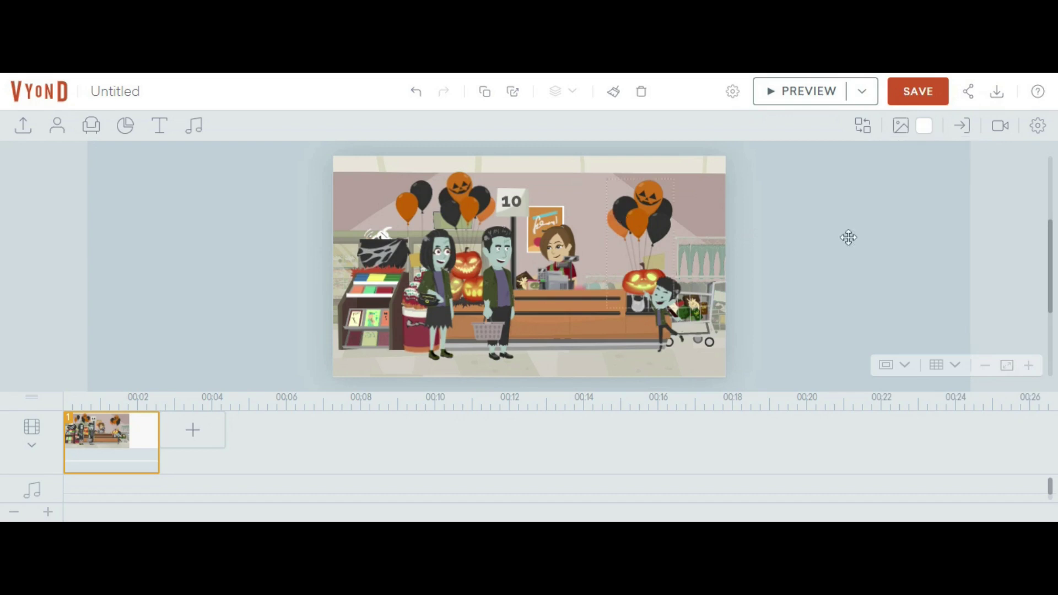
Step: Open the action library for the green-skinned woman in the checkout scene and search it for "Hey"
left_click(445, 296)
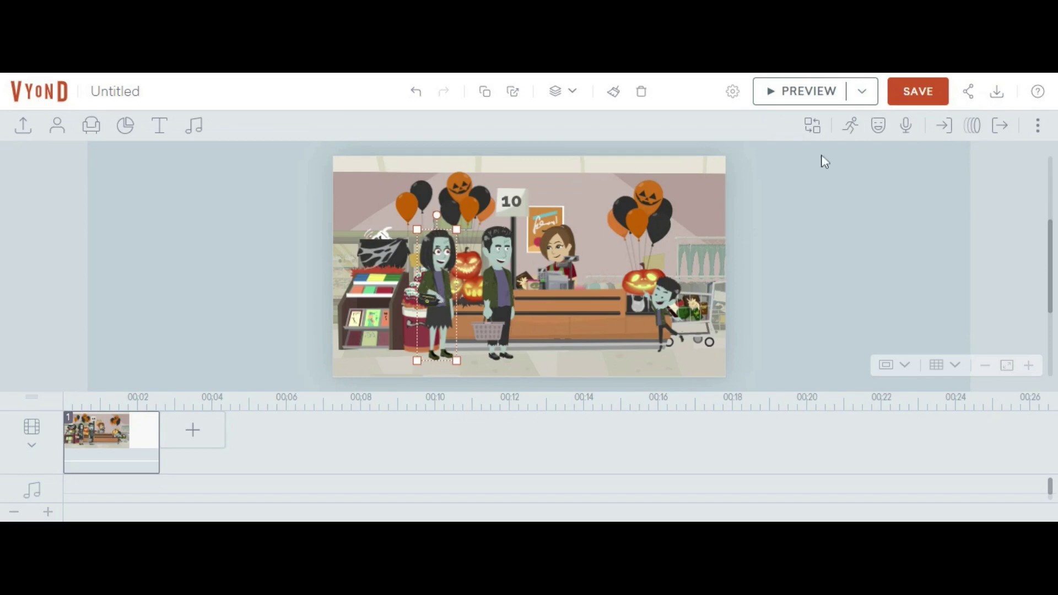
left_click(529, 368)
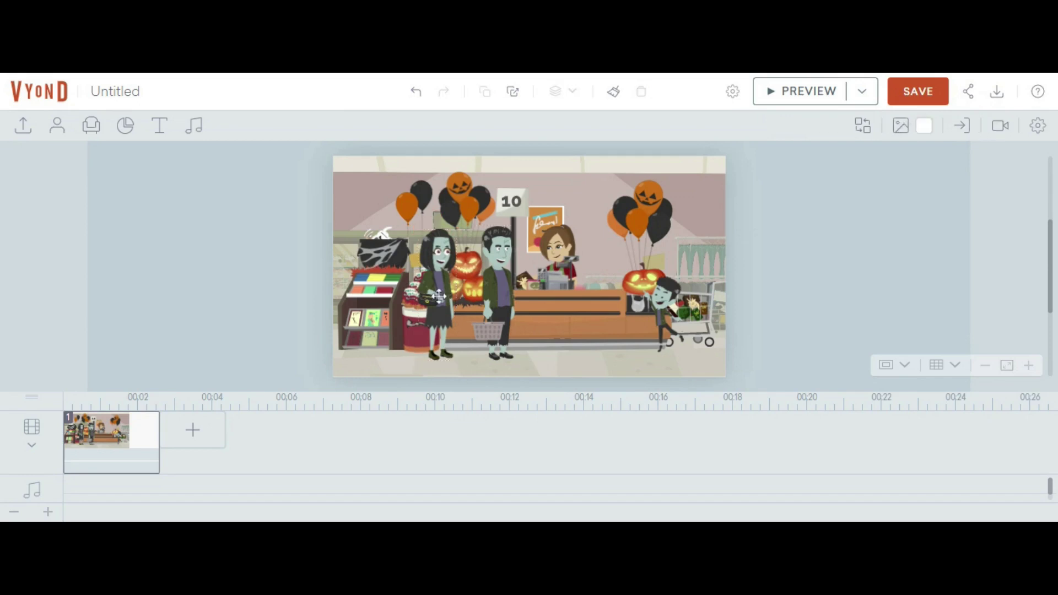
left_click(440, 296)
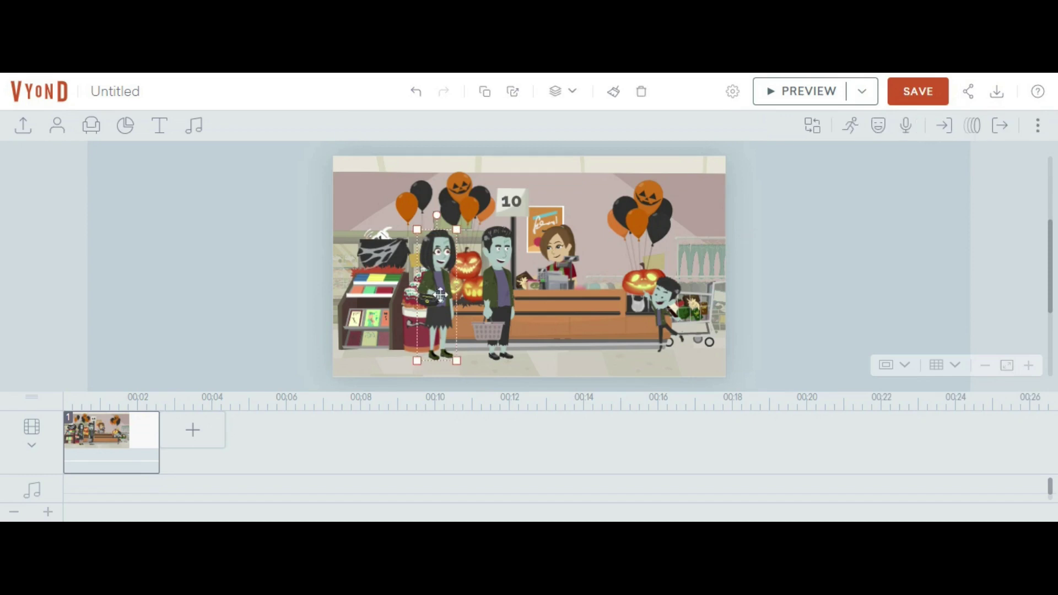
left_click(847, 135)
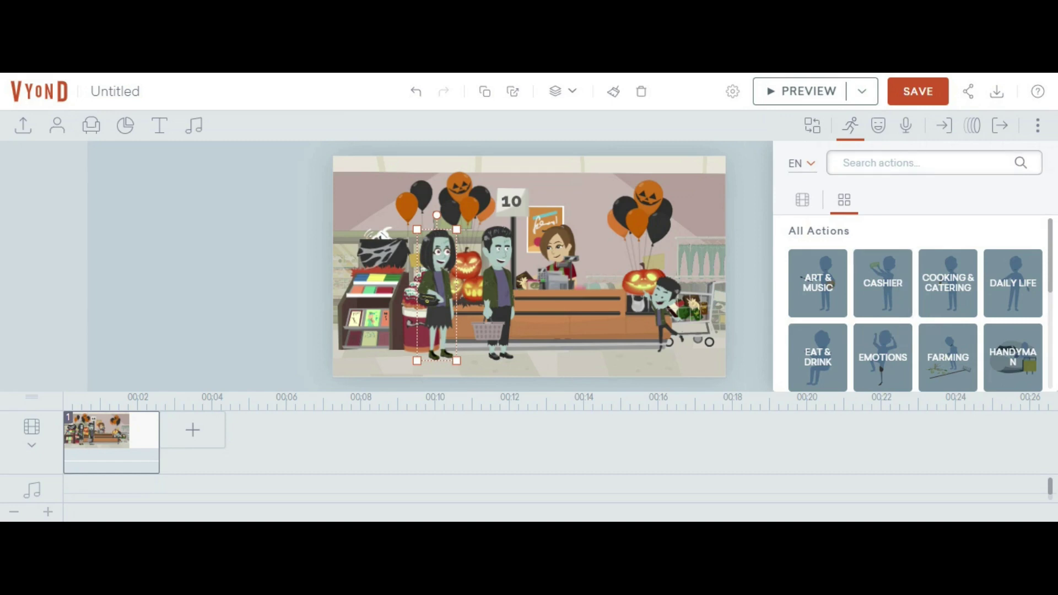
left_click(909, 162)
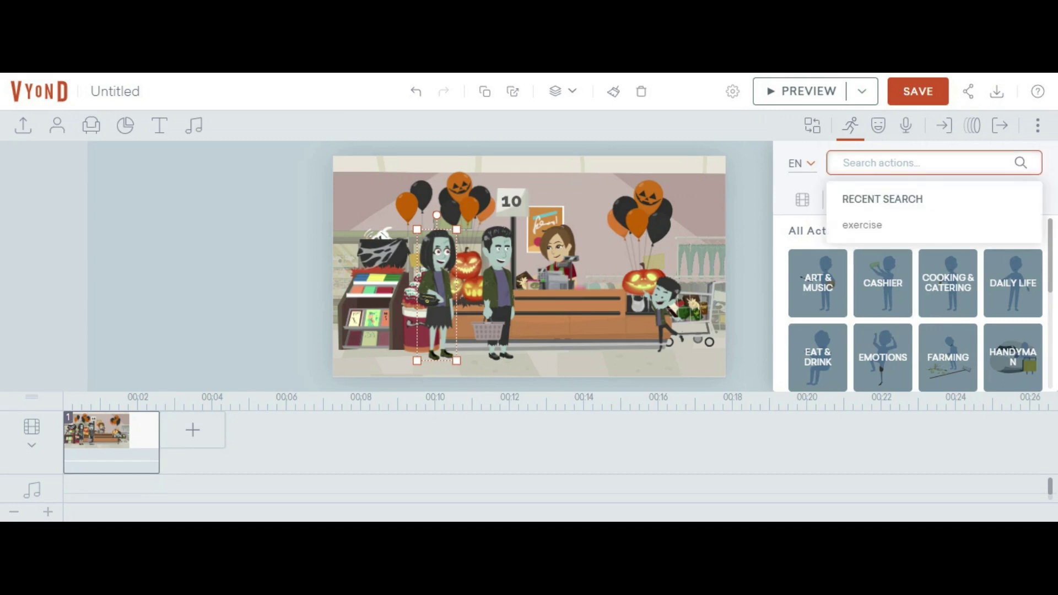
type("Hey")
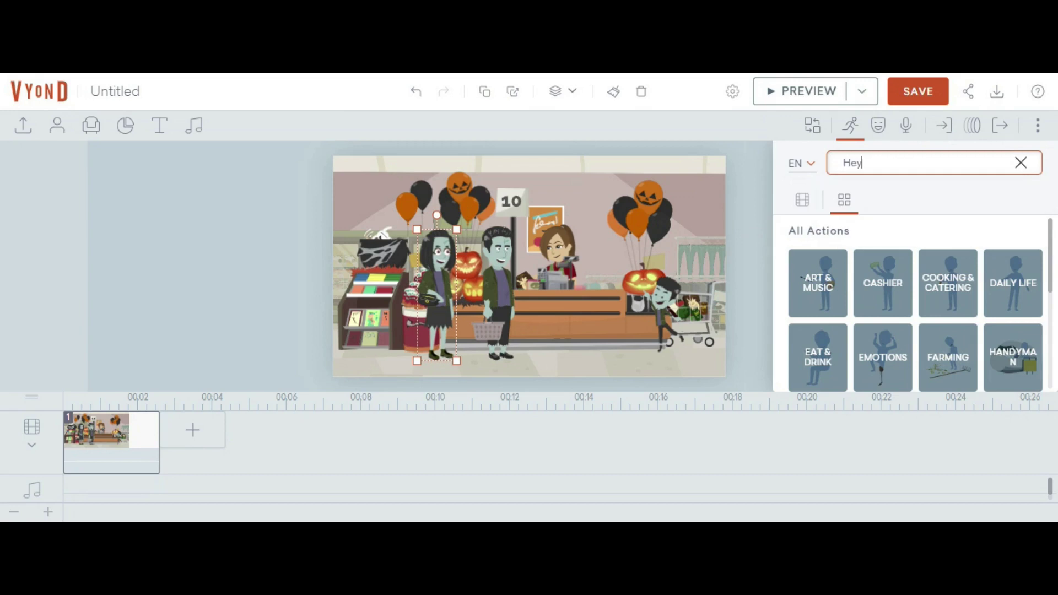
key("Return")
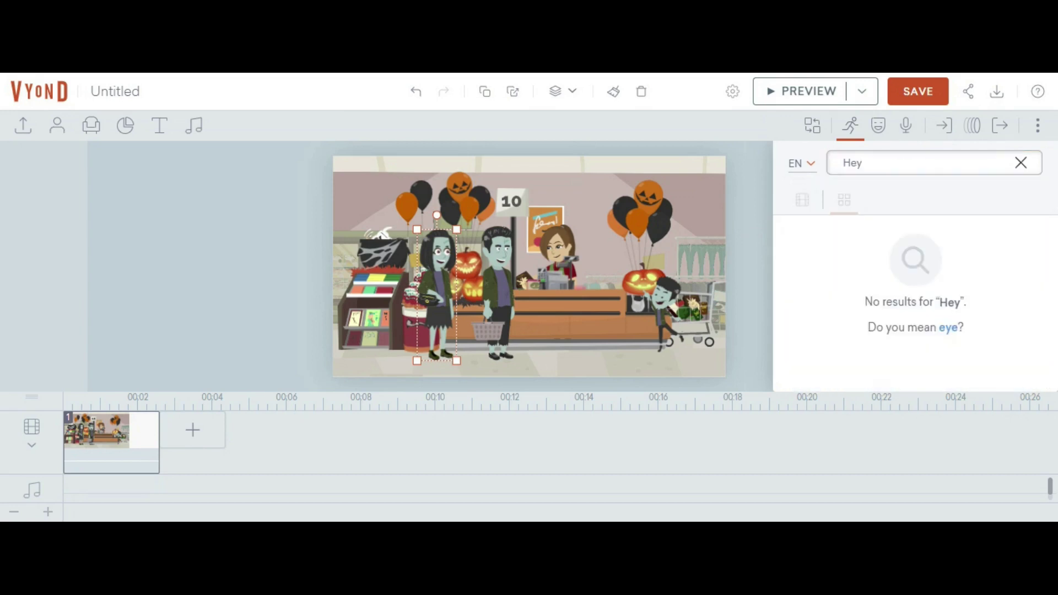
Step: Search the actions for "hello", apply the hand-on-hip waving action to the green-skinned woman and preview it
double_click(852, 163)
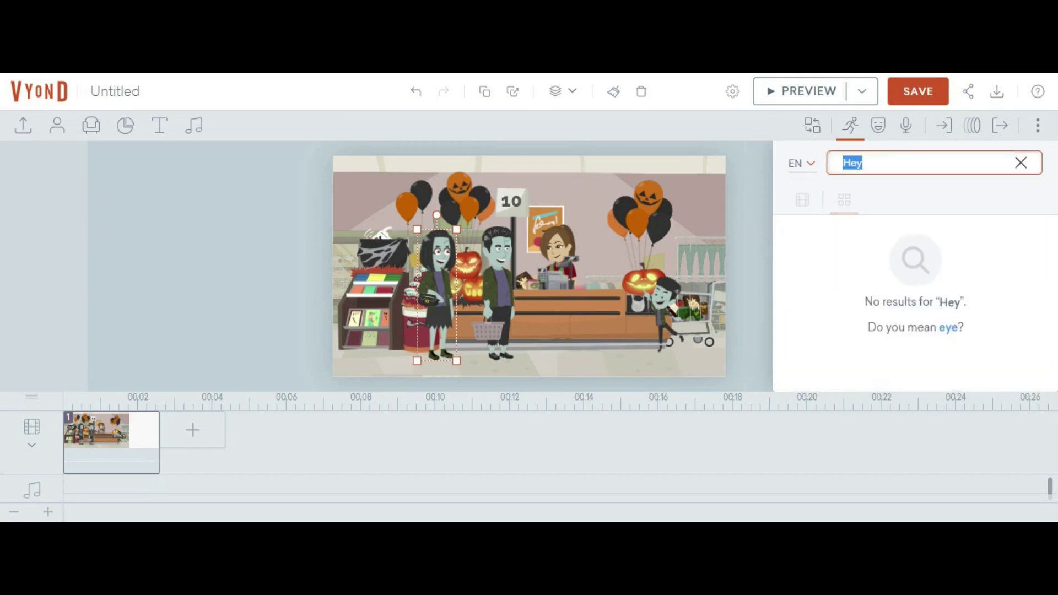
key("BackSpace")
type("Hello")
key("Return")
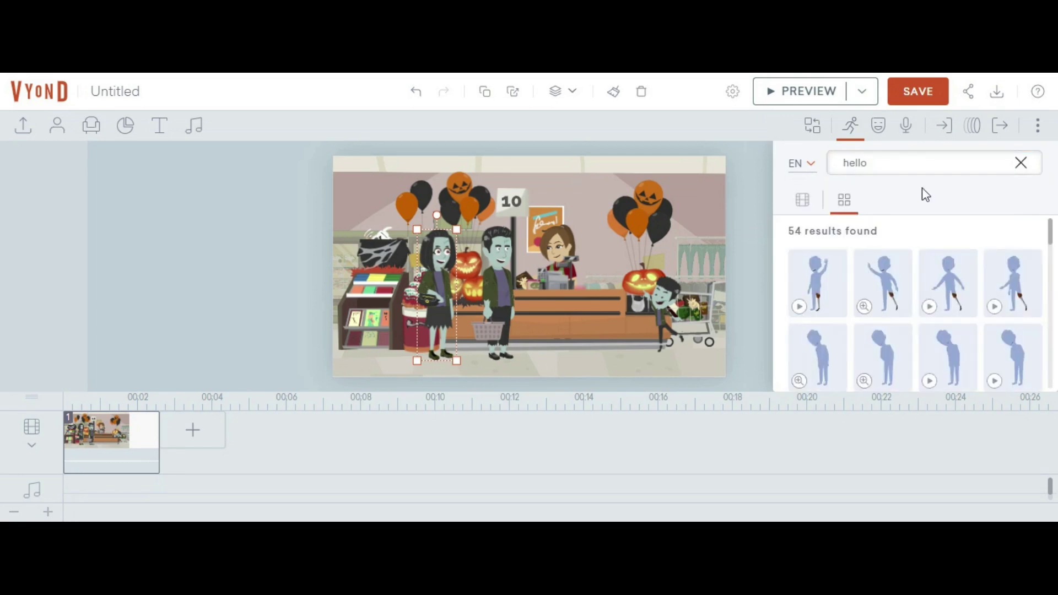
scroll(937, 344, "down", 2)
scroll(937, 344, "down", 2)
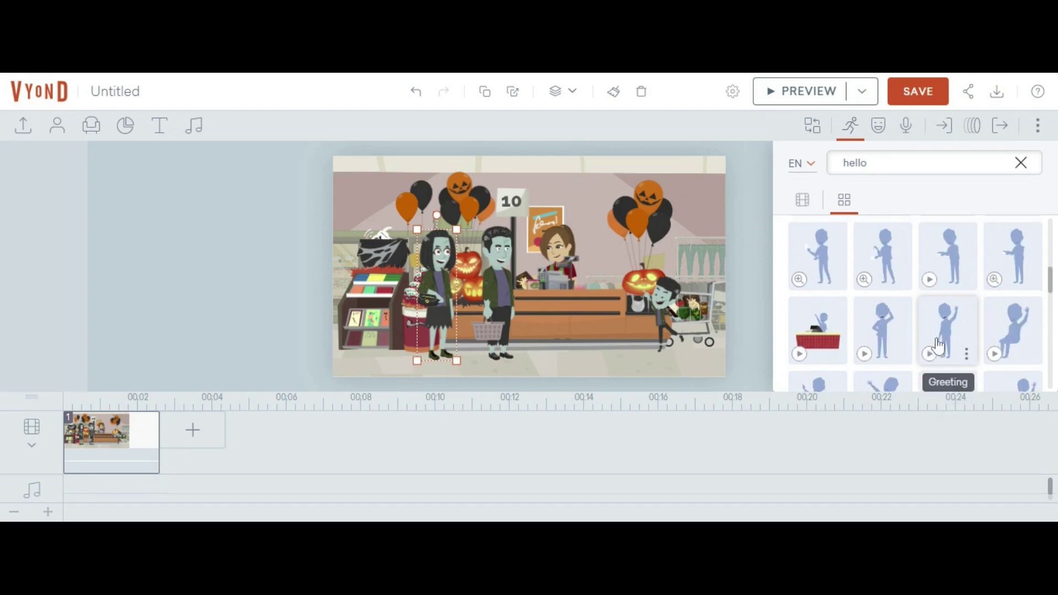
left_click(888, 336)
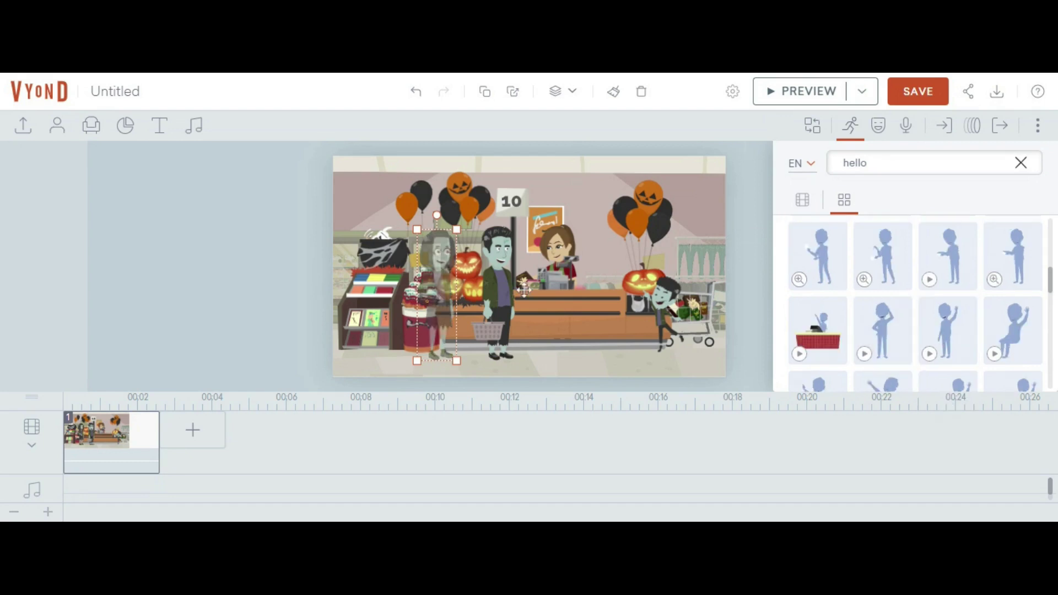
left_click(865, 354)
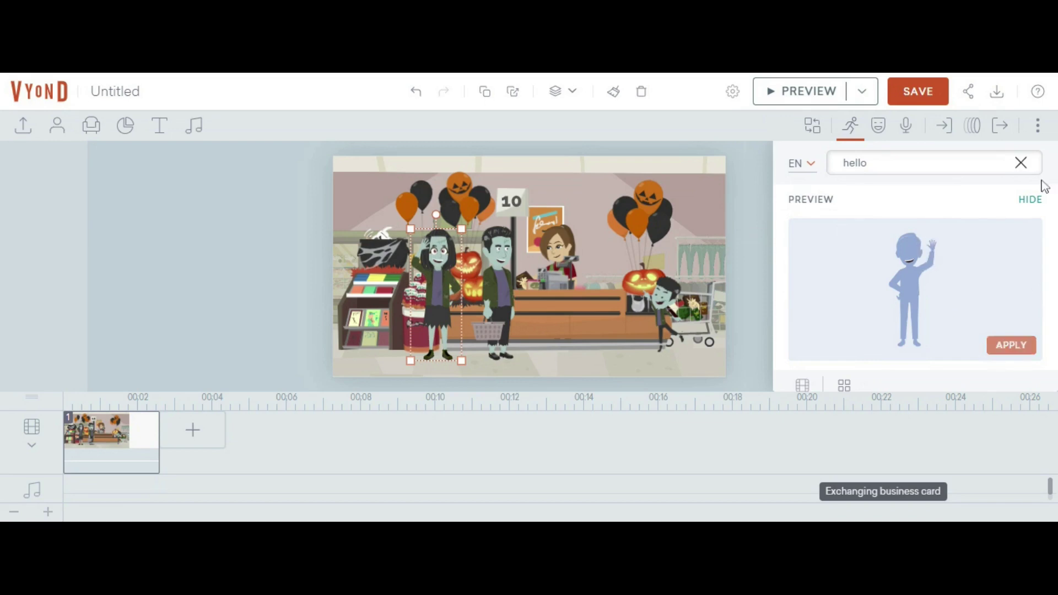
left_click(599, 342)
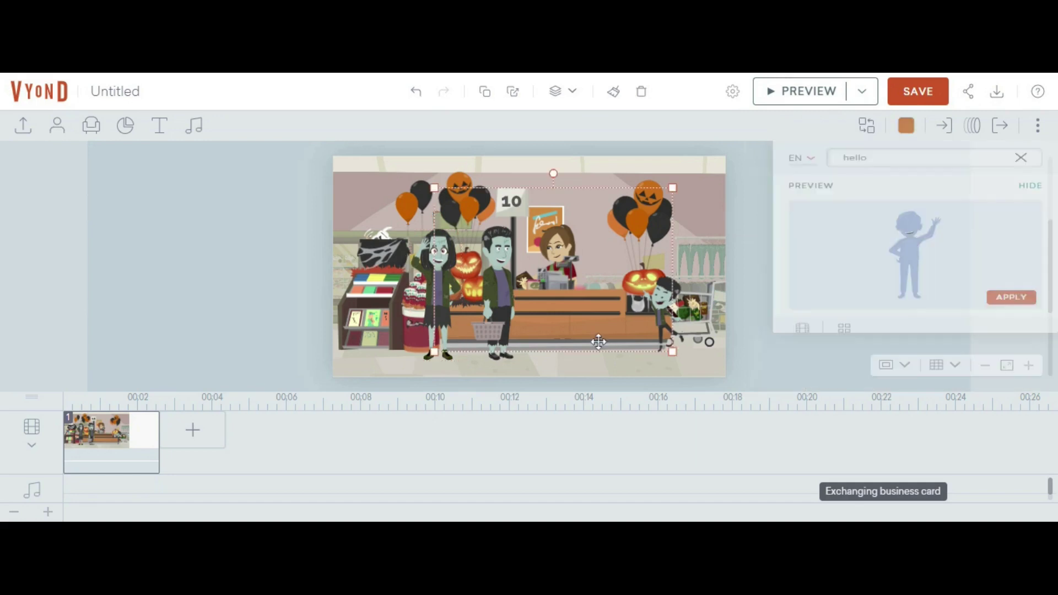
Step: Set the facial expression of the green-skinned woman in the checkout scene to Joy
left_click(243, 256)
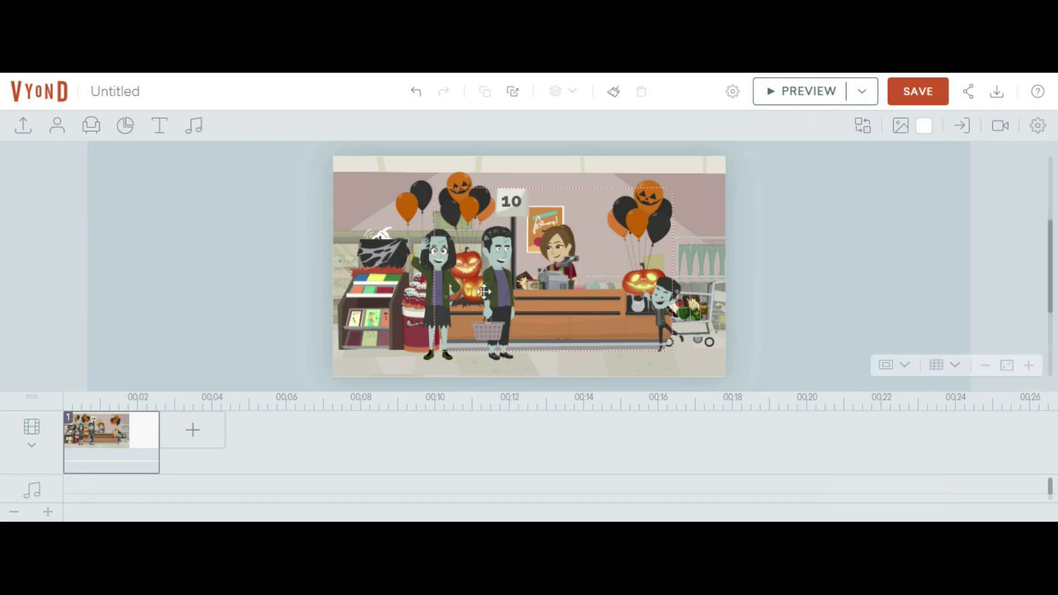
left_click(485, 294)
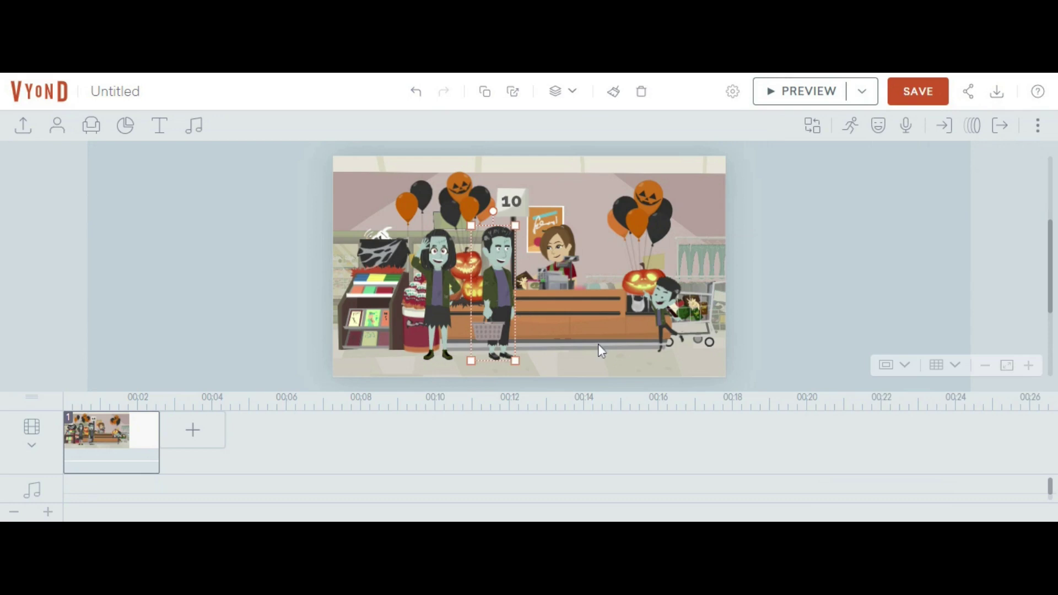
left_click(433, 313)
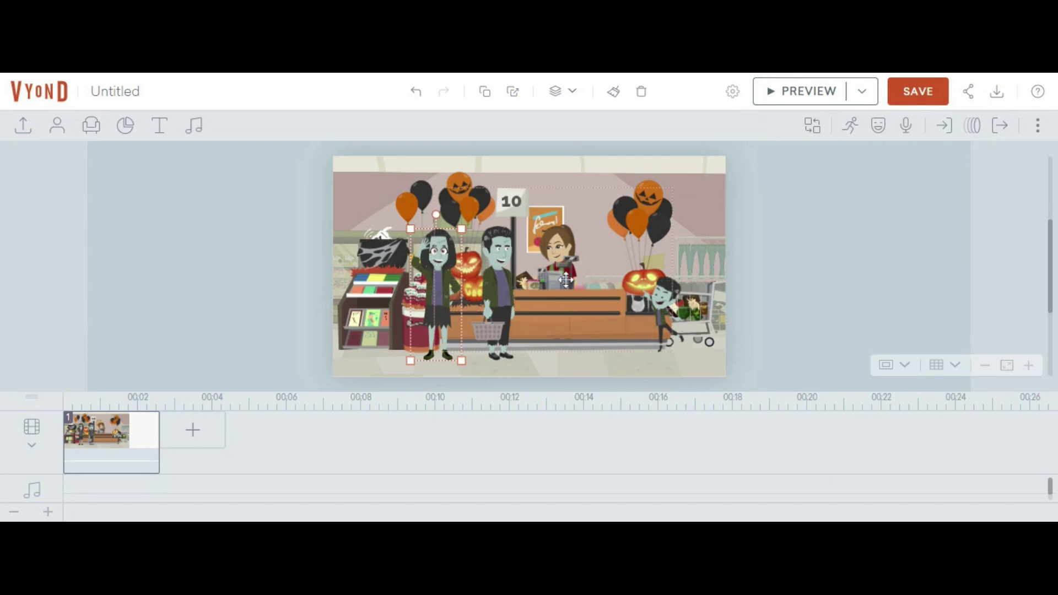
left_click(879, 126)
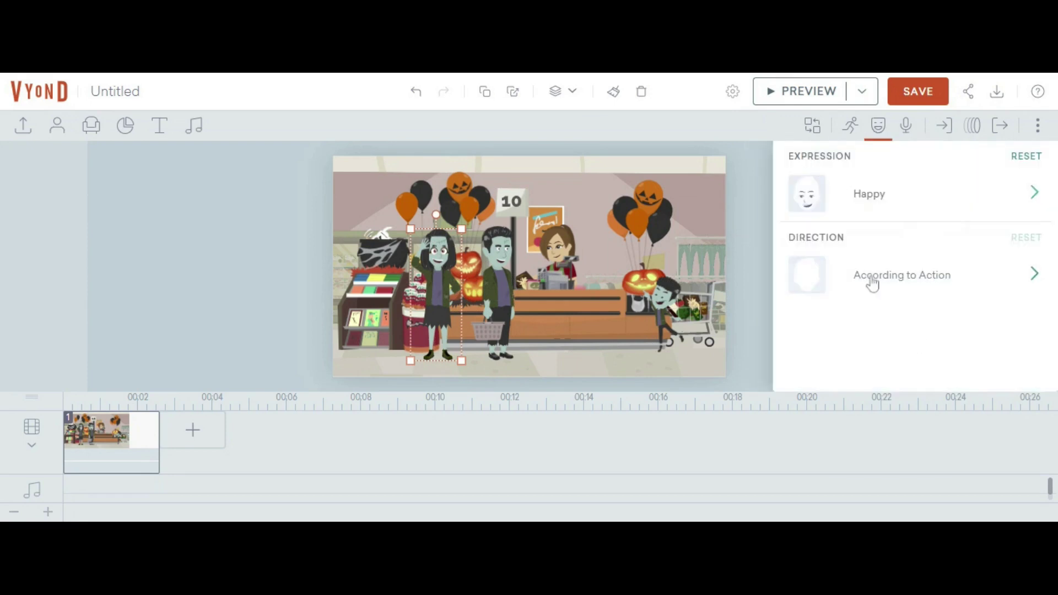
left_click(866, 203)
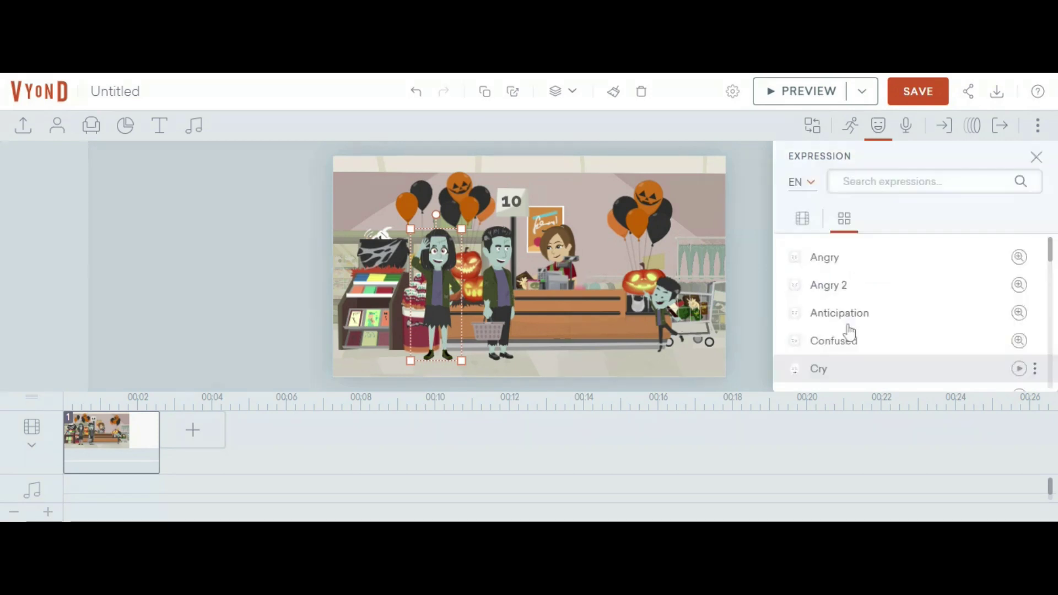
scroll(854, 341, "down", 1)
scroll(858, 353, "down", 3)
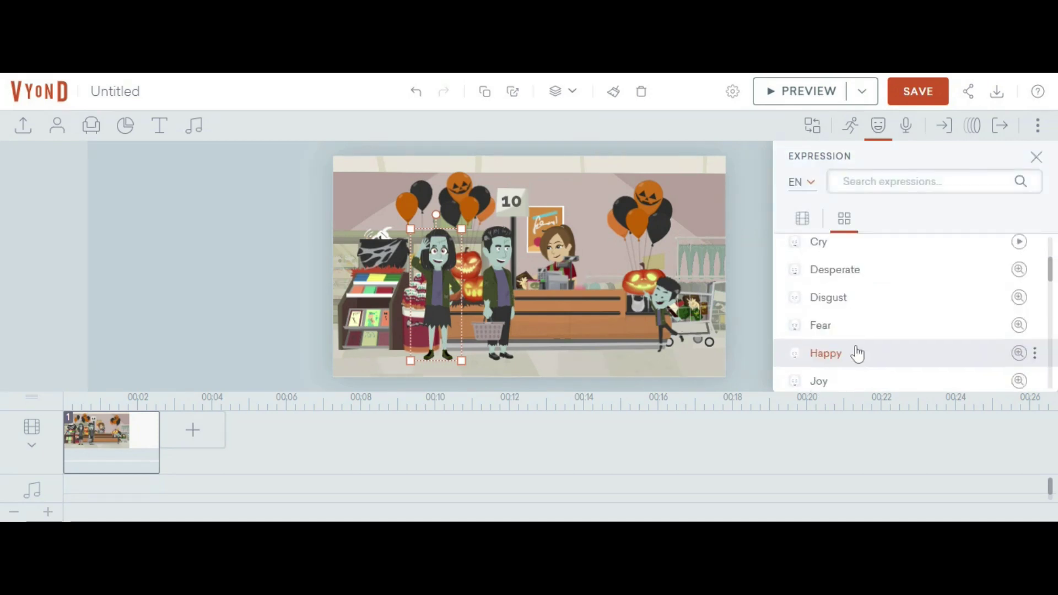
scroll(858, 354, "down", 3)
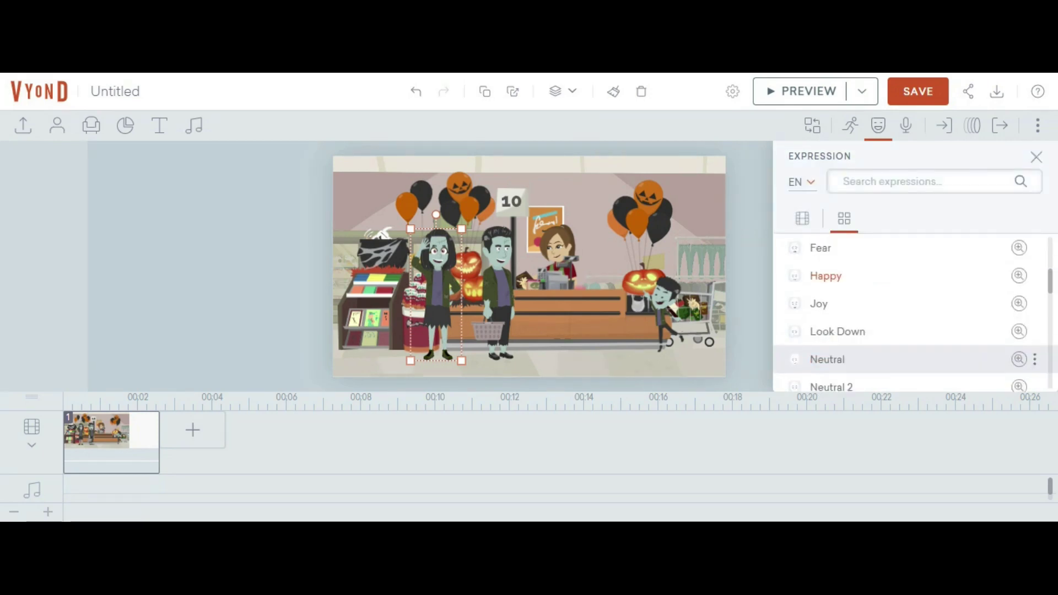
left_click(815, 293)
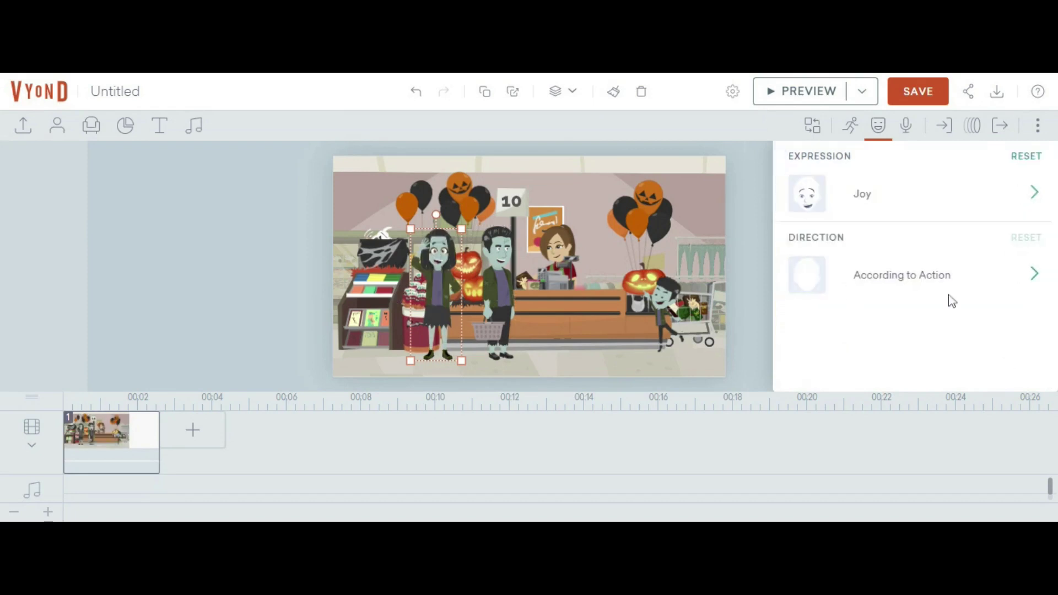
Step: Try the Left face direction on the green-skinned woman and set it to Right instead
left_click(948, 294)
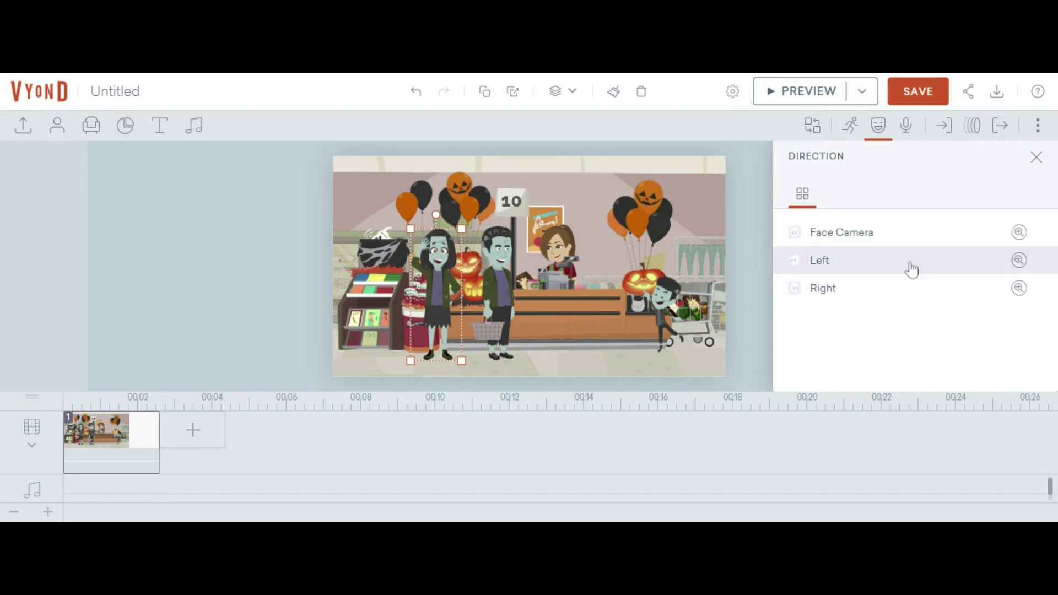
left_click(885, 268)
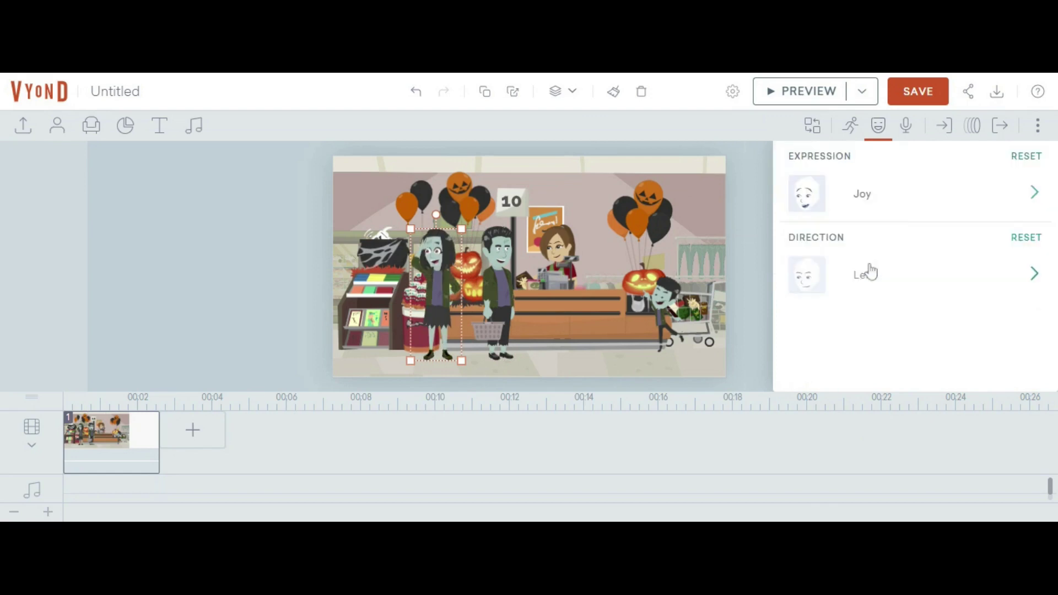
left_click(869, 271)
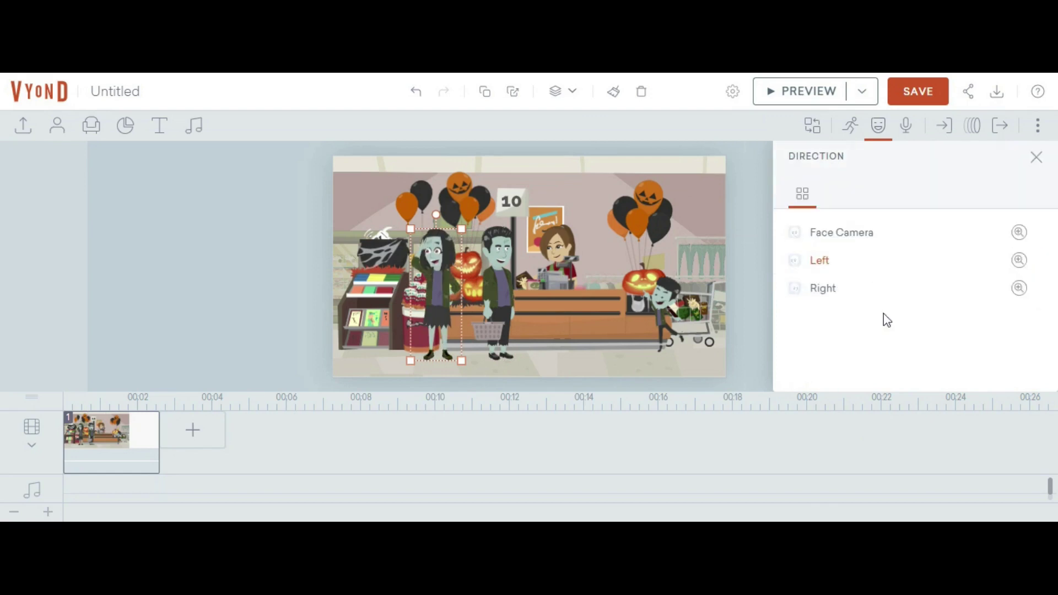
left_click(836, 297)
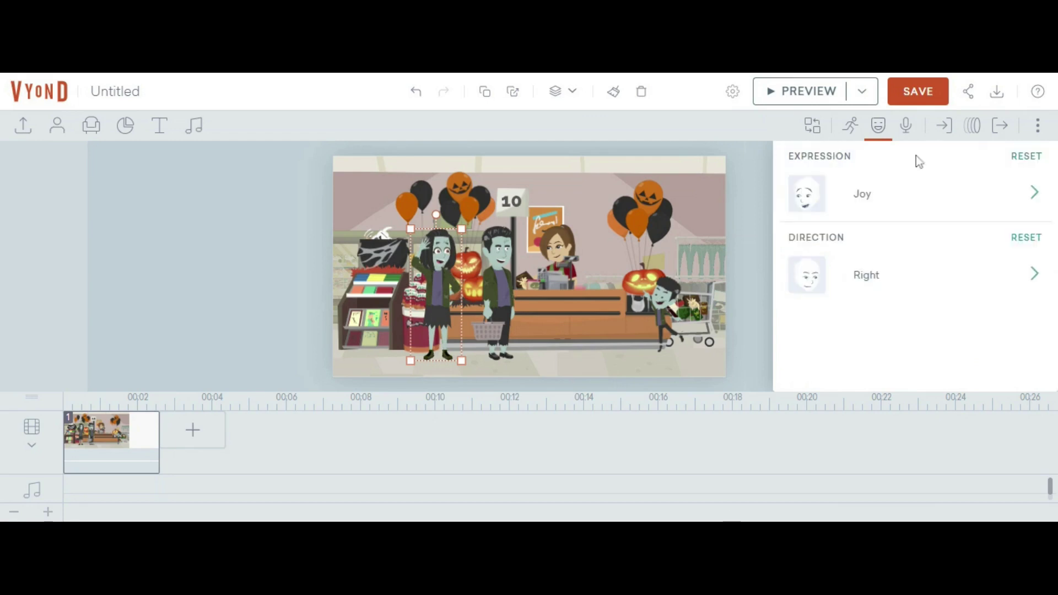
Step: Browse the enter effects for the green-skinned woman and apply the basic Pop effect from the Pop category
left_click(906, 127)
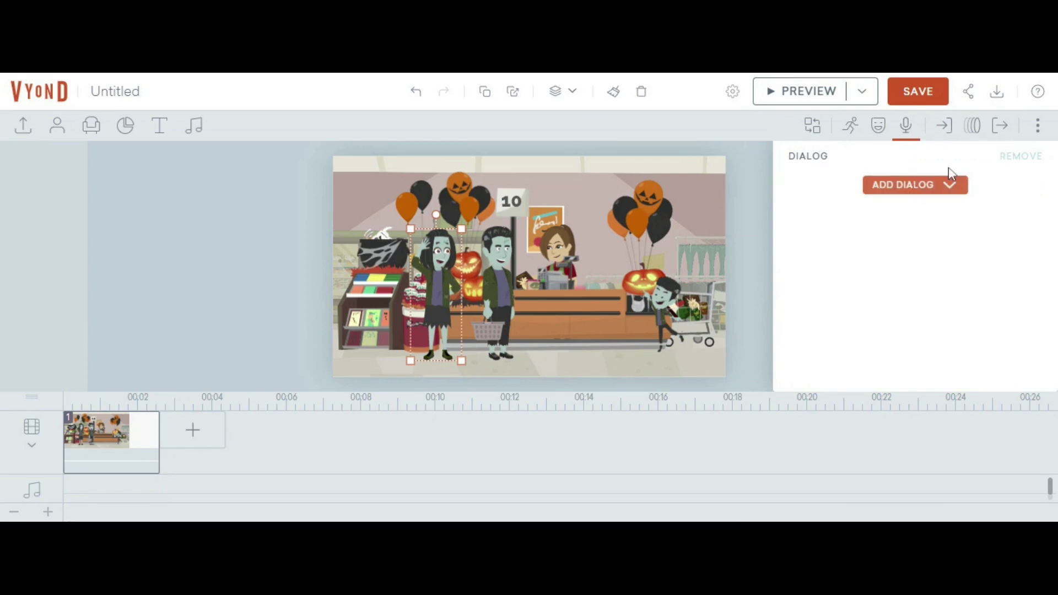
left_click(941, 128)
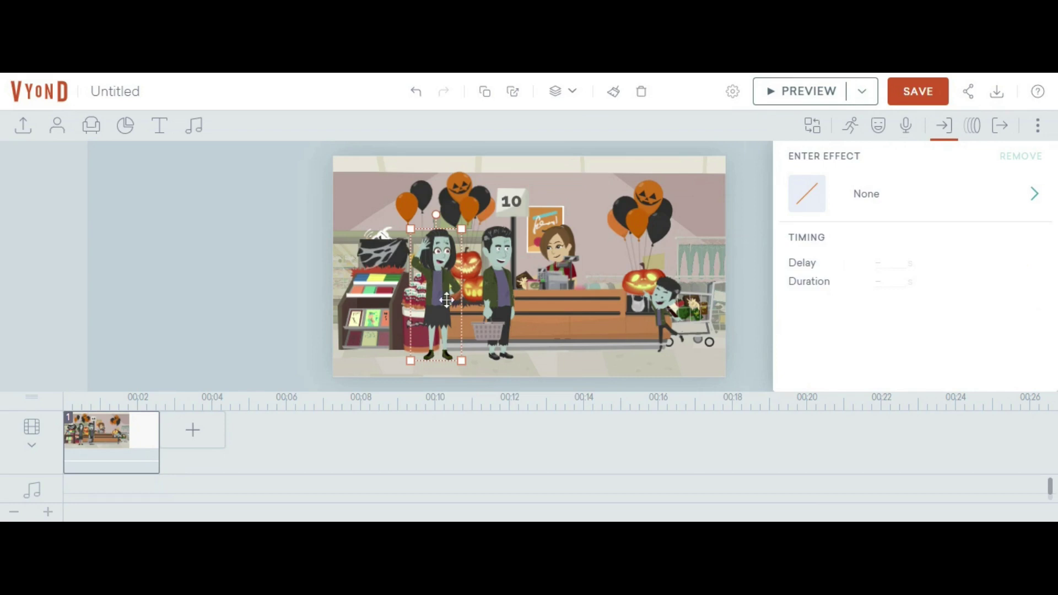
left_click(866, 203)
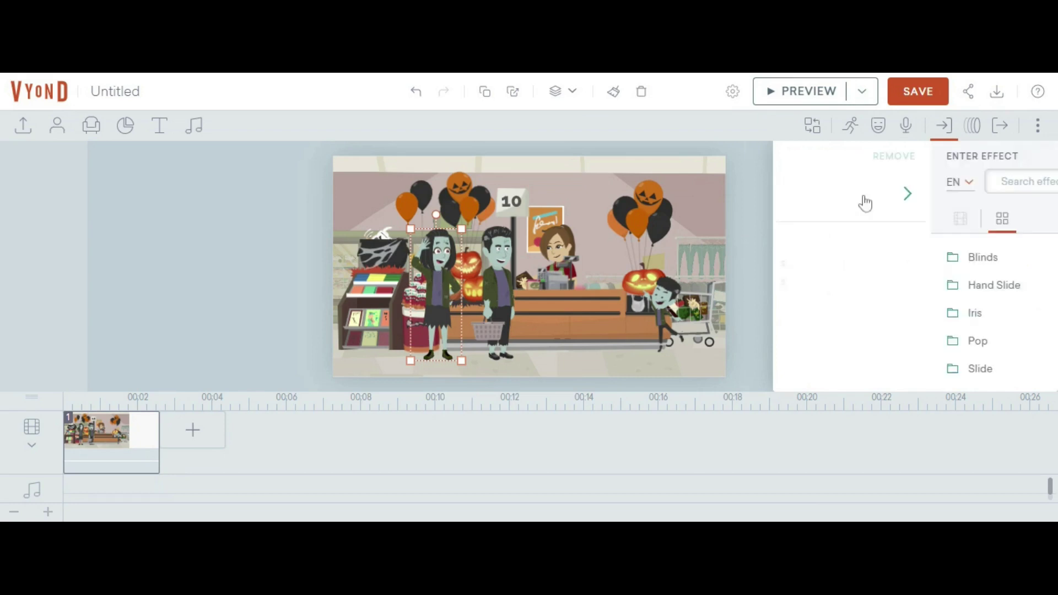
scroll(904, 291, "down", 5)
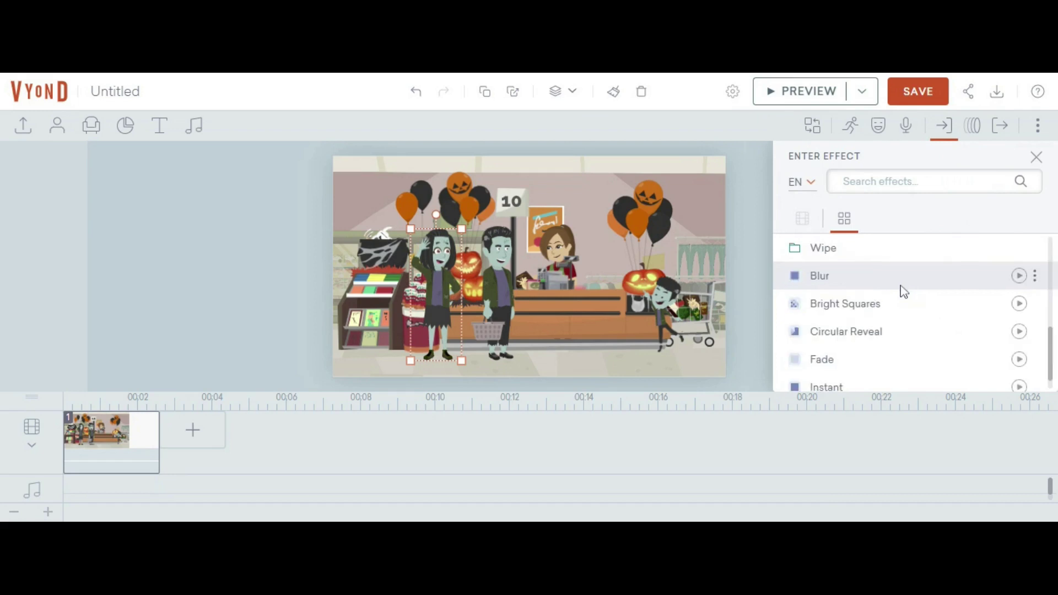
scroll(903, 291, "down", 1)
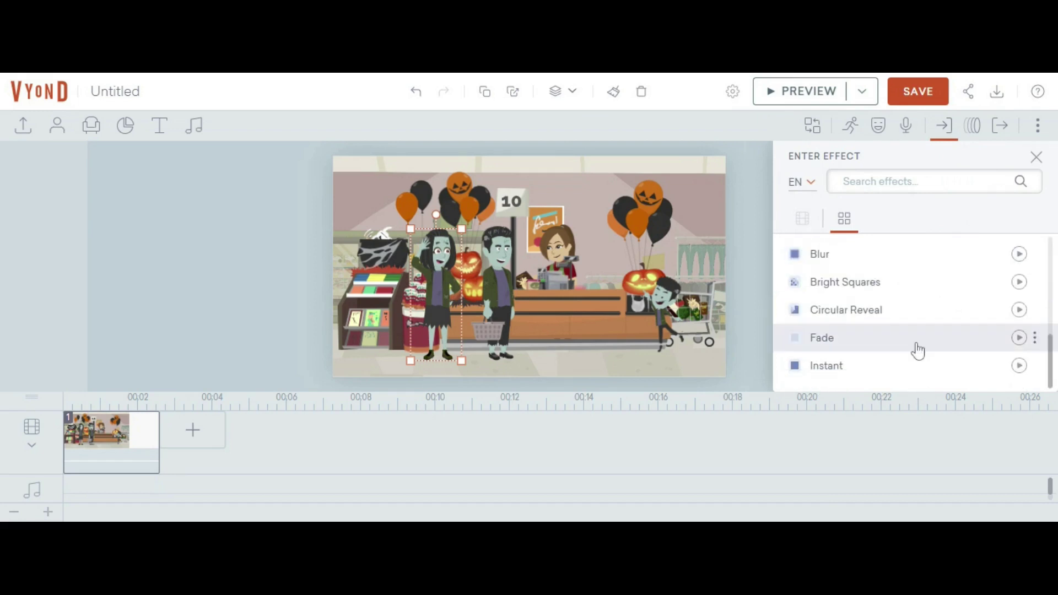
scroll(859, 364, "up", 6)
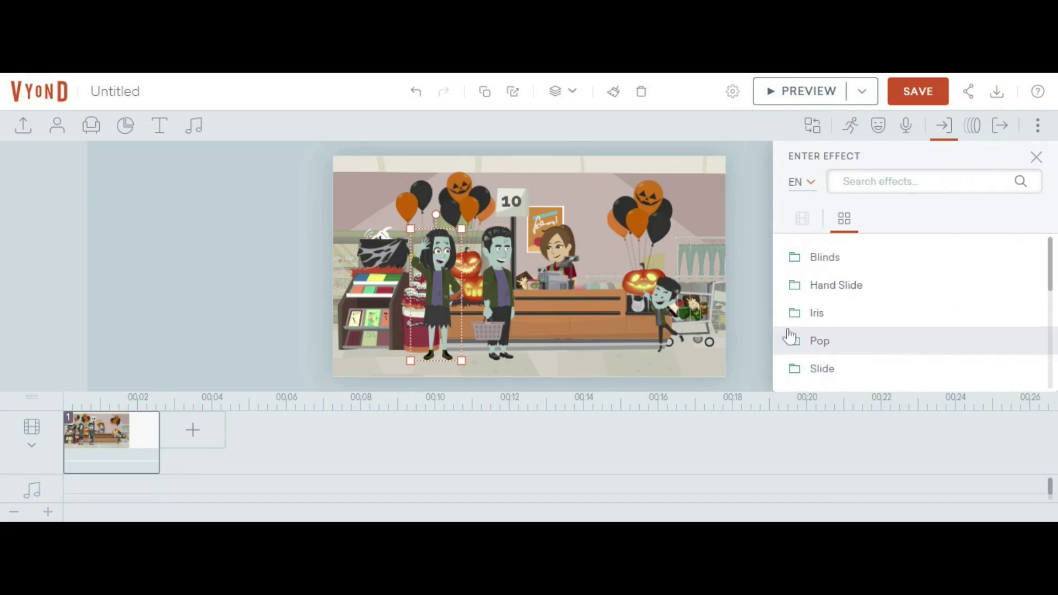
left_click(839, 341)
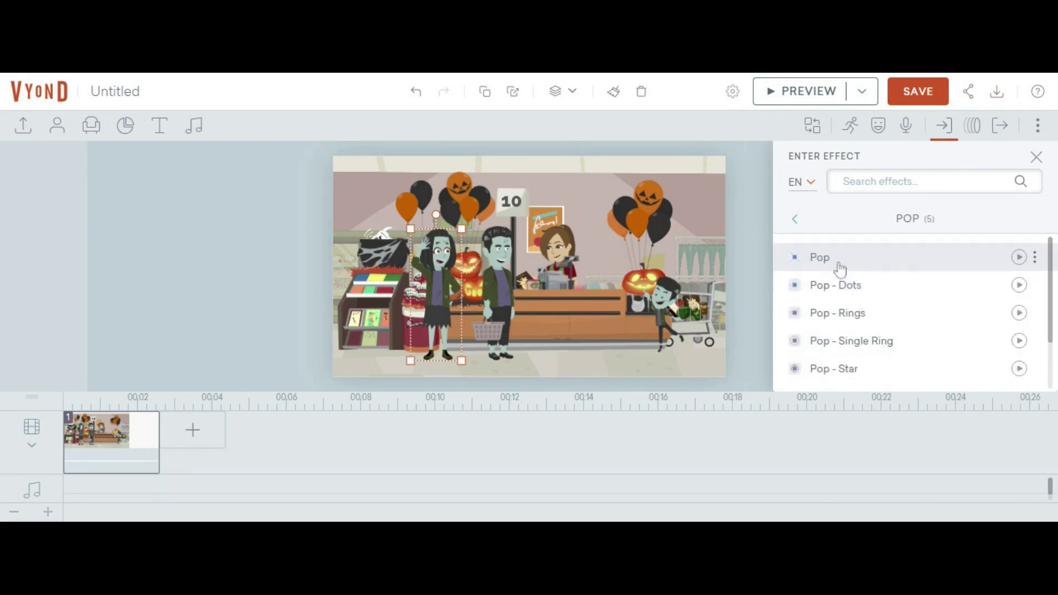
left_click(840, 269)
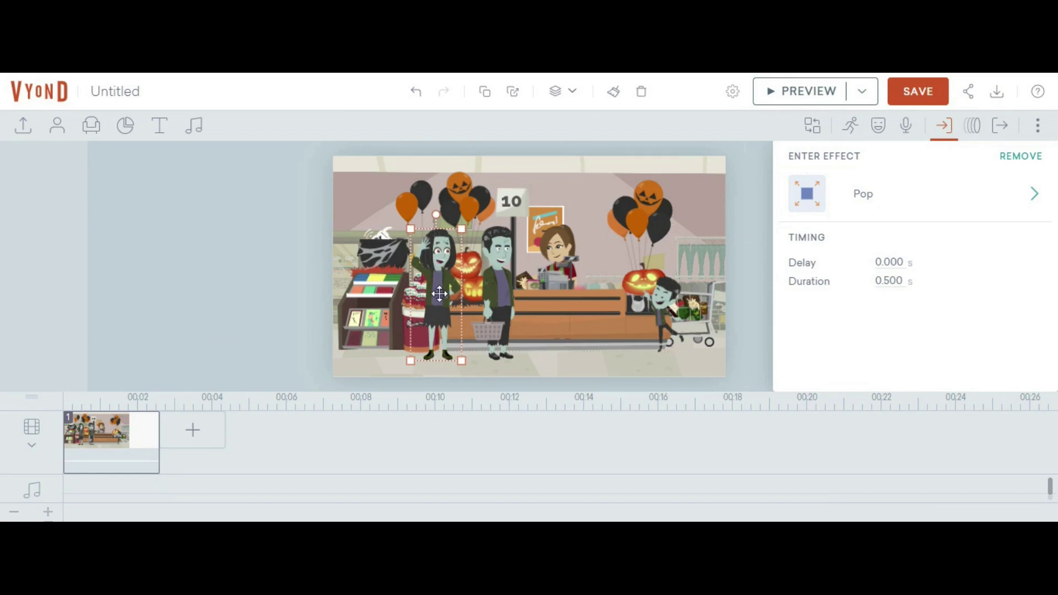
Step: Set the woman's Pop enter effect to a 0.5 s delay and a 2 s duration, and preview the scene
left_click(889, 262)
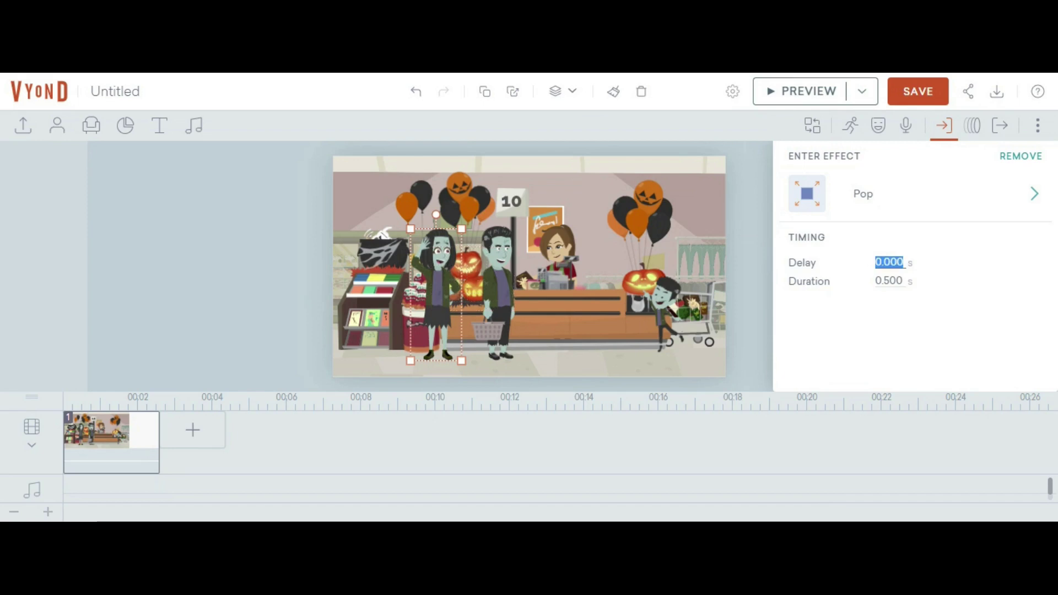
type("0.5")
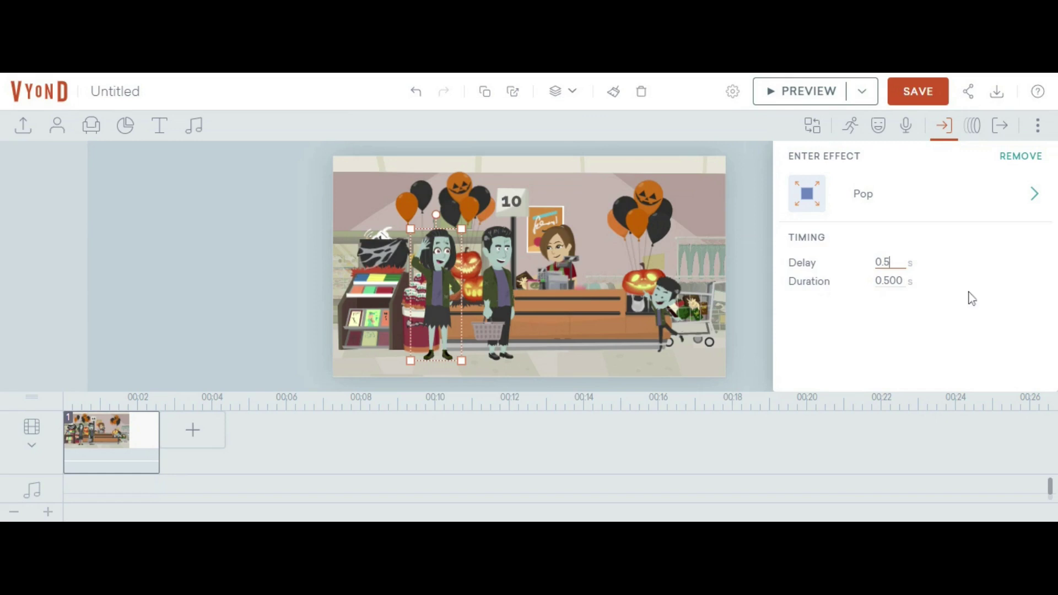
left_click(799, 302)
left_click(889, 280)
type("2")
key("Return")
left_click(772, 95)
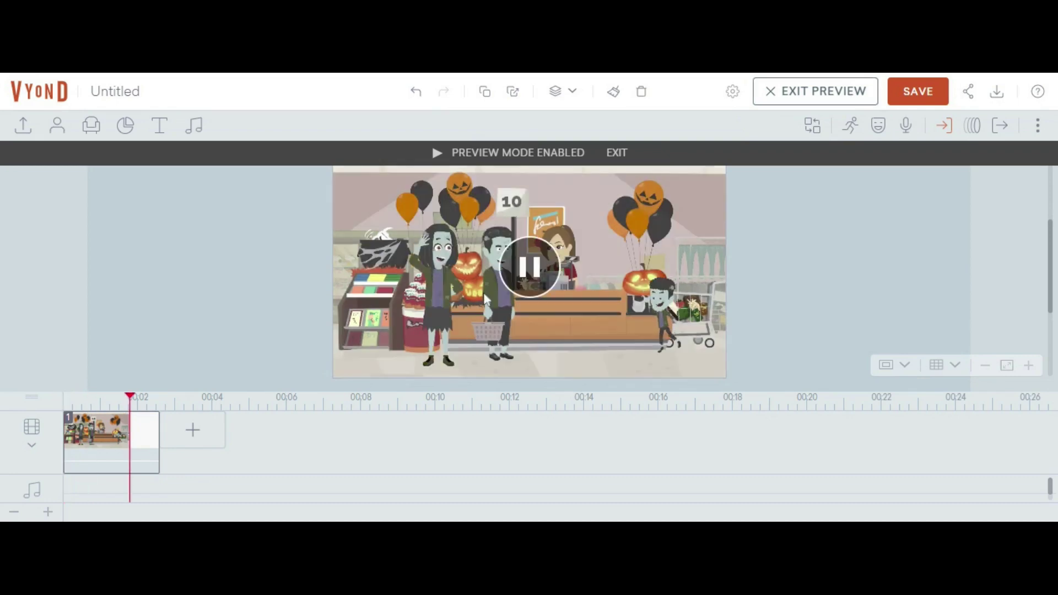
left_click(620, 145)
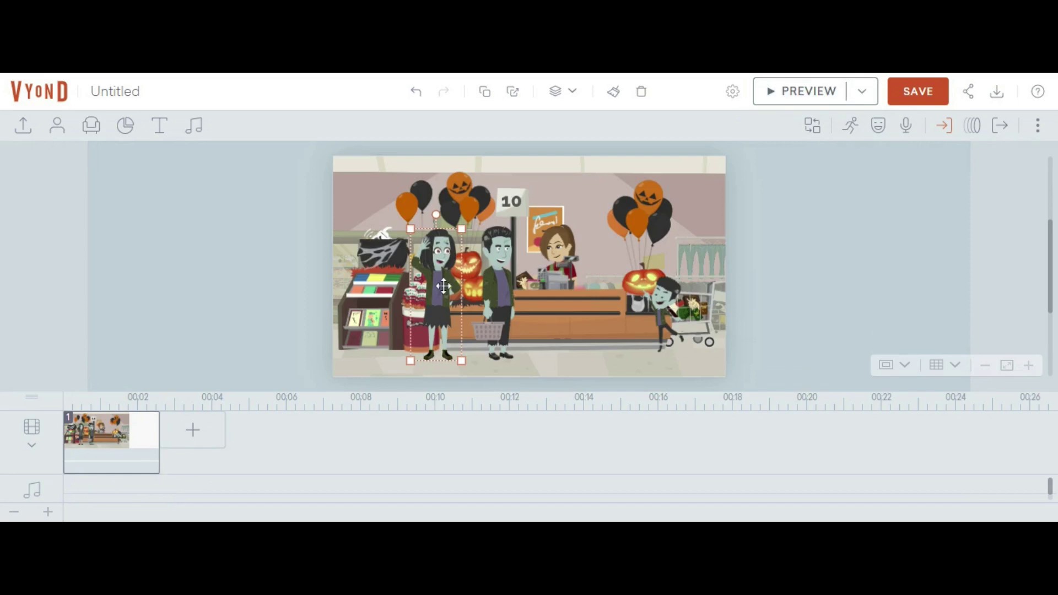
Step: Add a blank scene after the Halloween store checkout scene
left_click(87, 395)
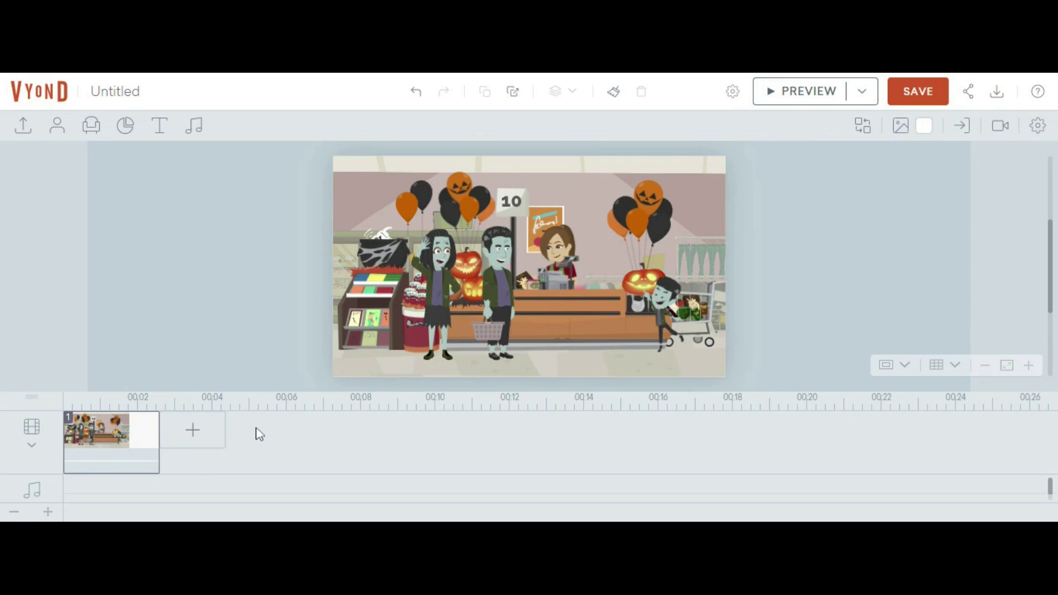
left_click(193, 436)
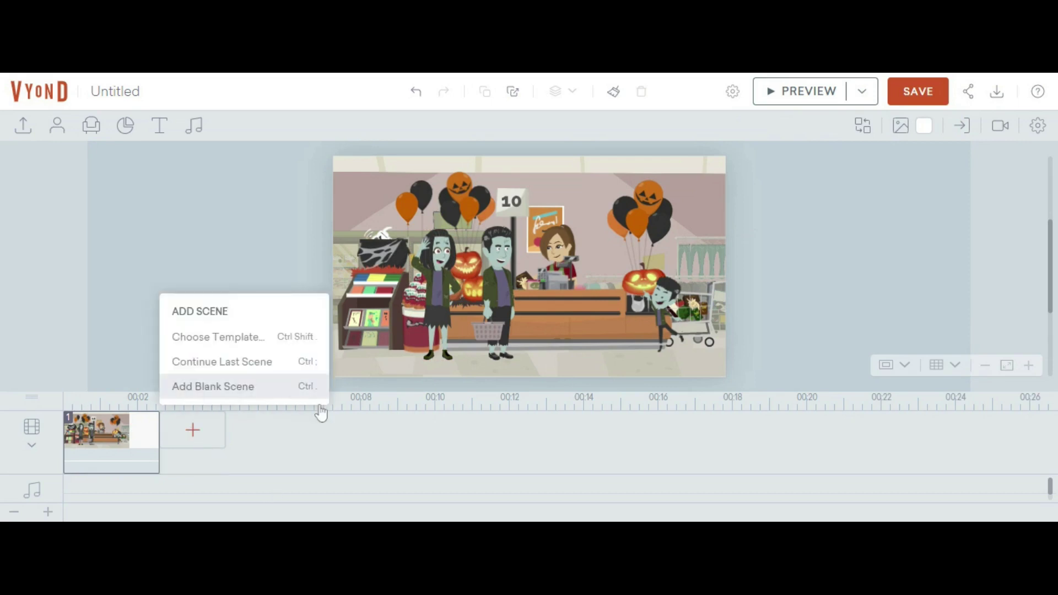
left_click(213, 387)
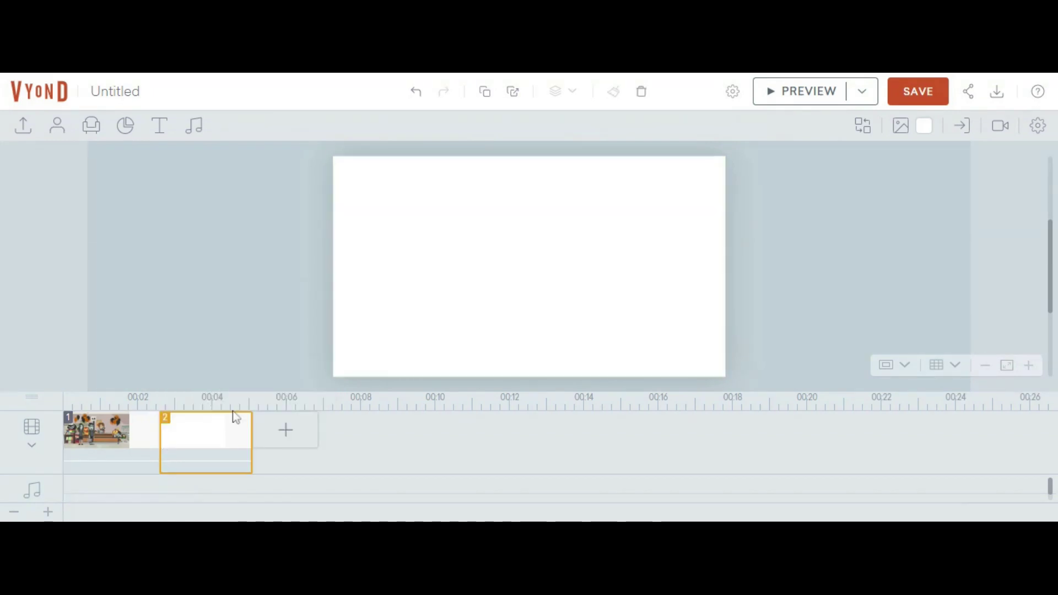
Step: Open the background library for the blank scene and look through the Patterns backgrounds
left_click(901, 128)
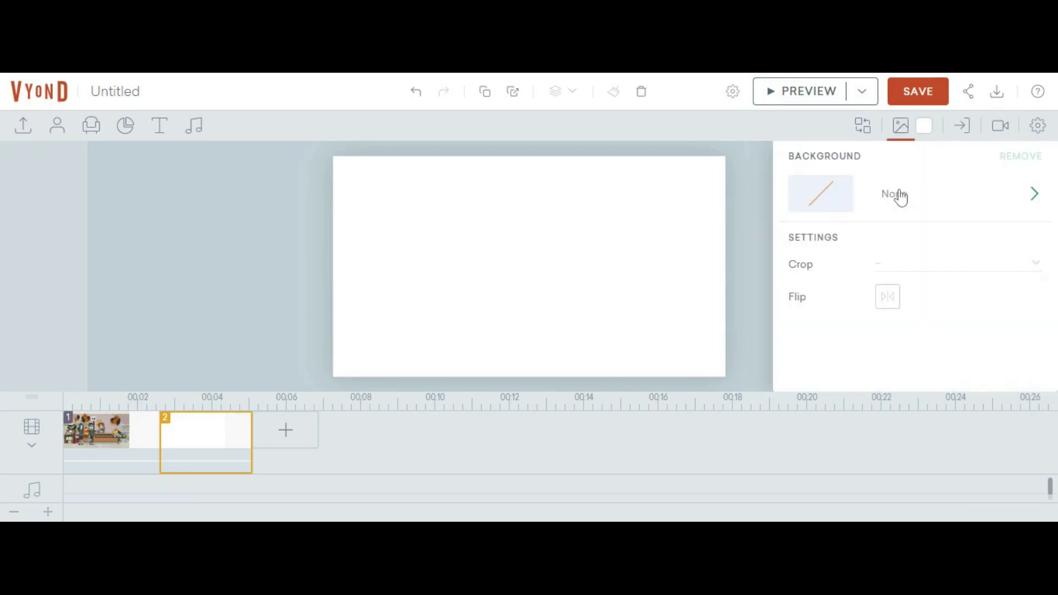
left_click(899, 196)
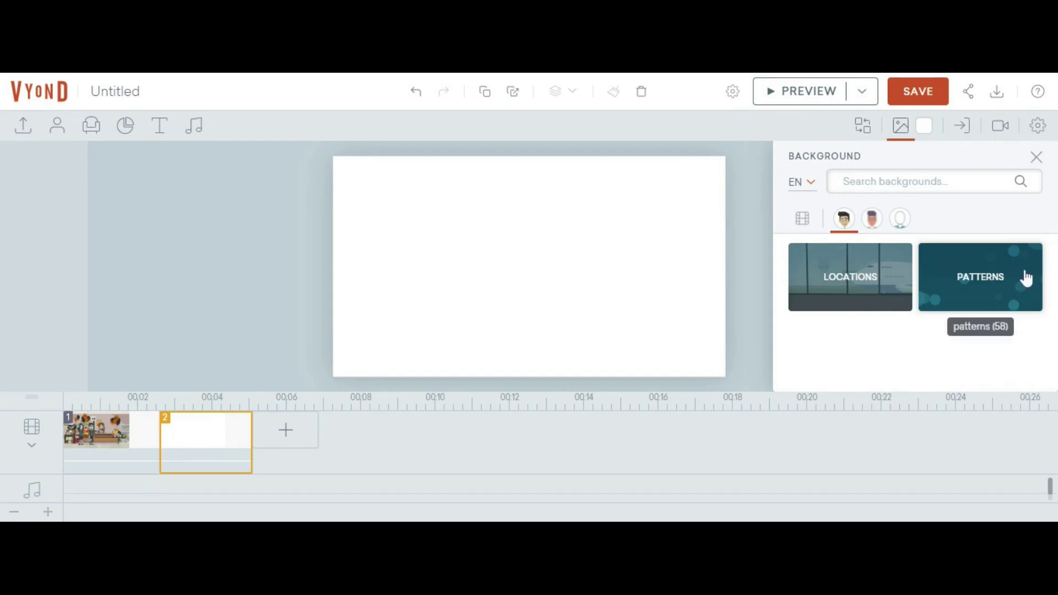
left_click(979, 281)
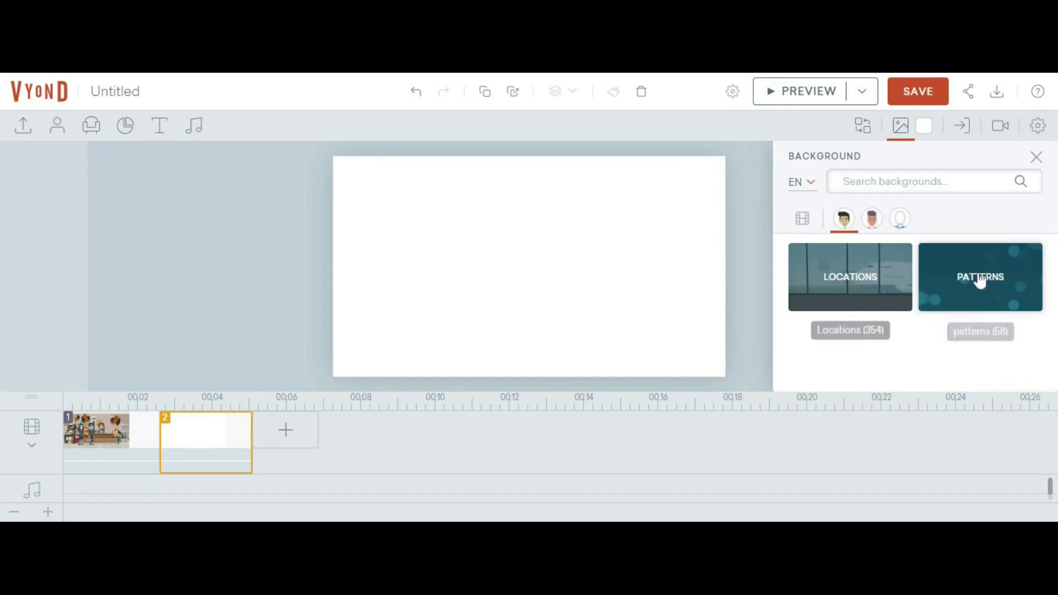
scroll(997, 292, "down", 3)
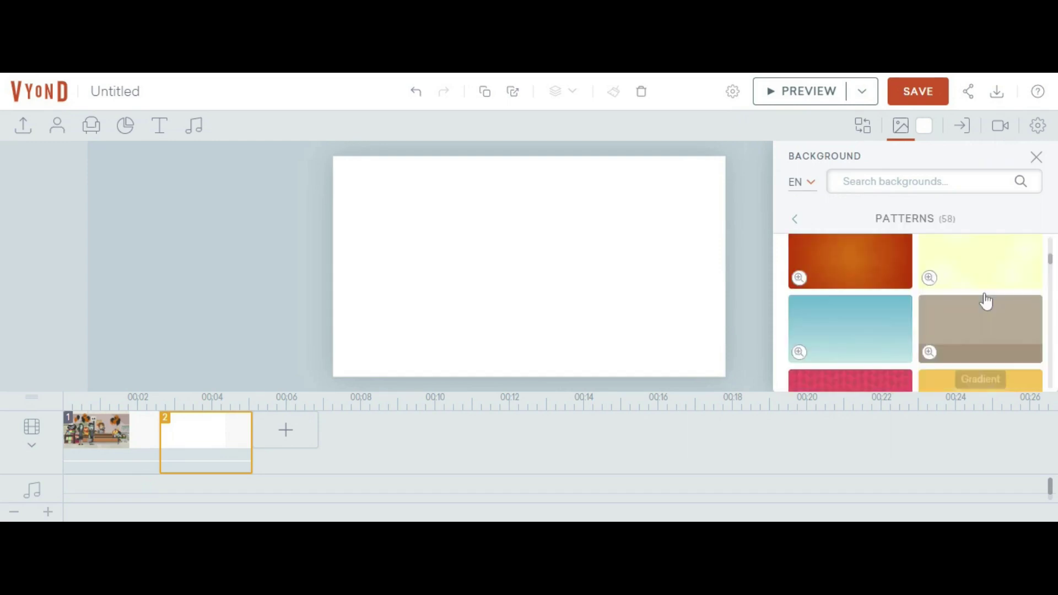
scroll(986, 301, "down", 3)
scroll(986, 301, "down", 3)
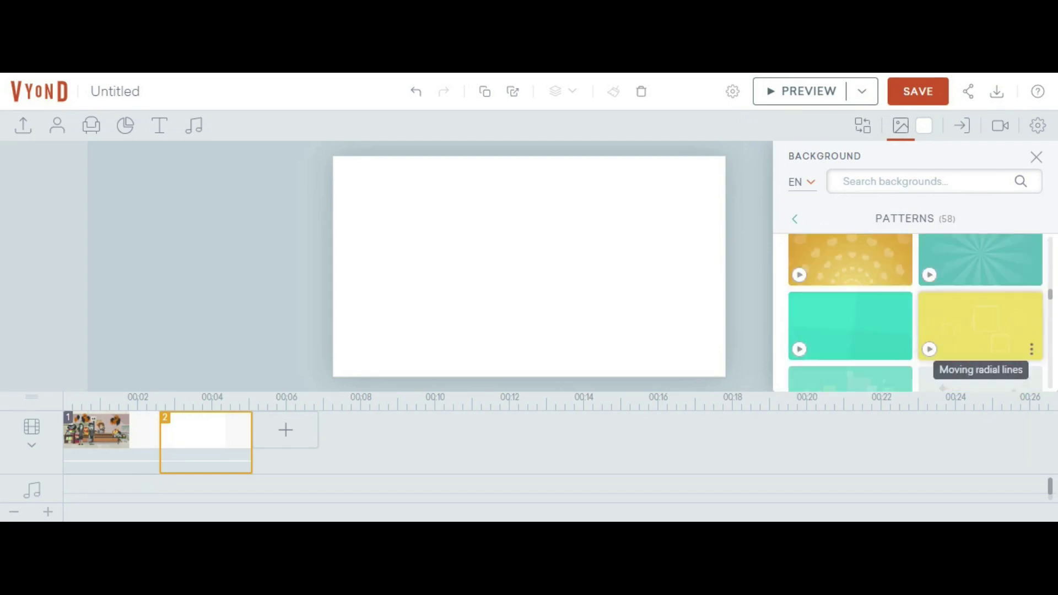
left_click(808, 219)
left_click(804, 219)
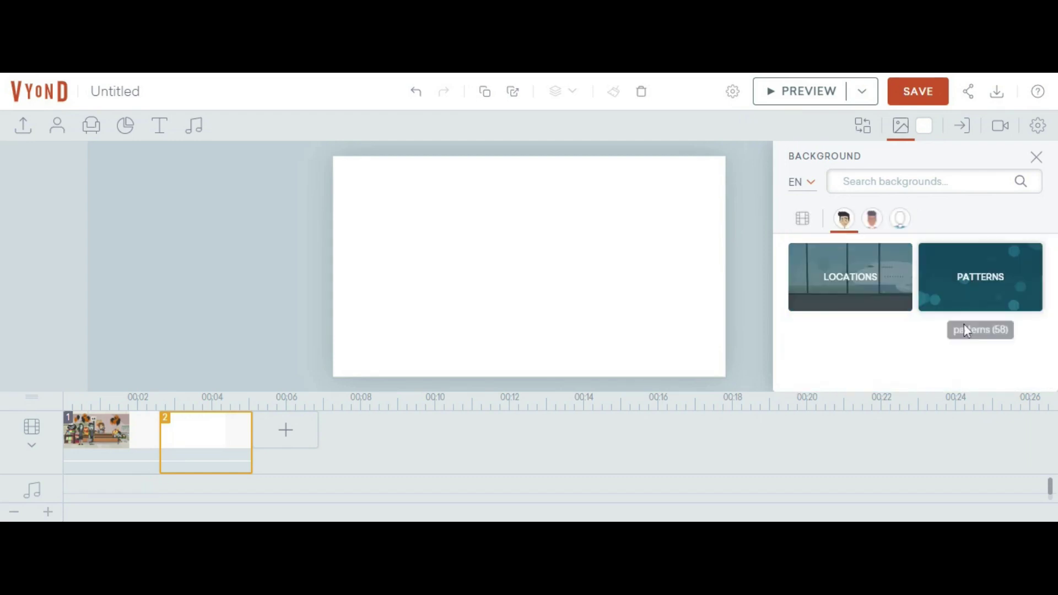
Step: Look through the Locations backgrounds, then search the background library for "office"
left_click(860, 298)
scroll(875, 290, "down", 5)
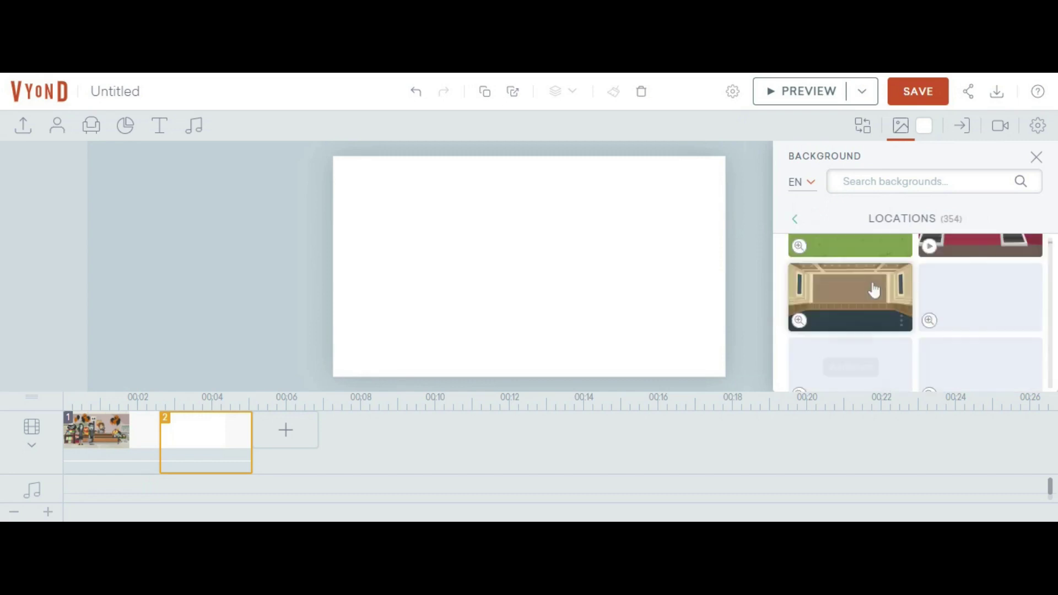
scroll(874, 291, "down", 5)
left_click(915, 182)
type("of")
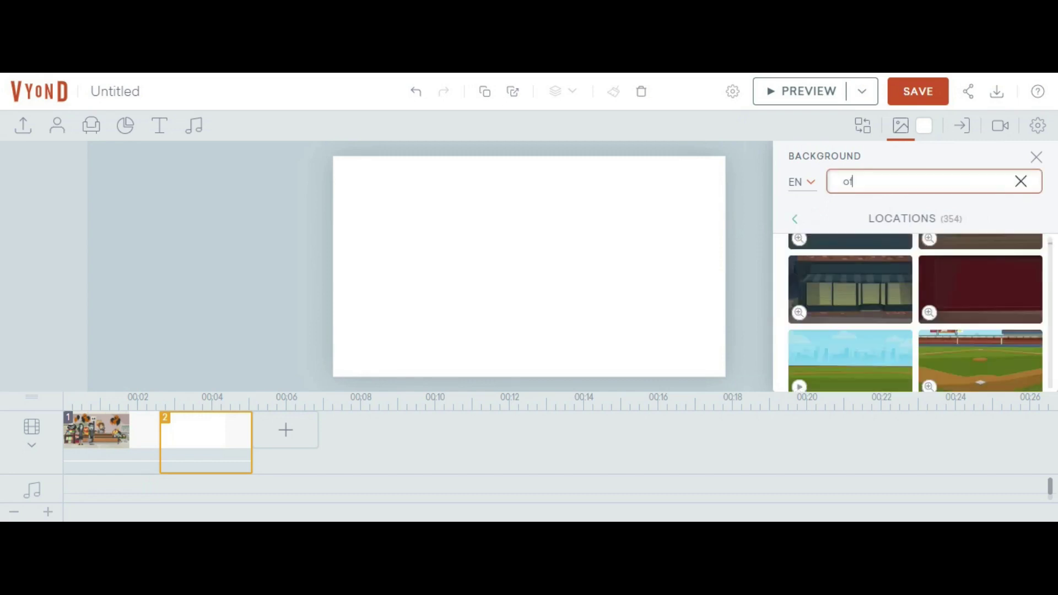
type("fice")
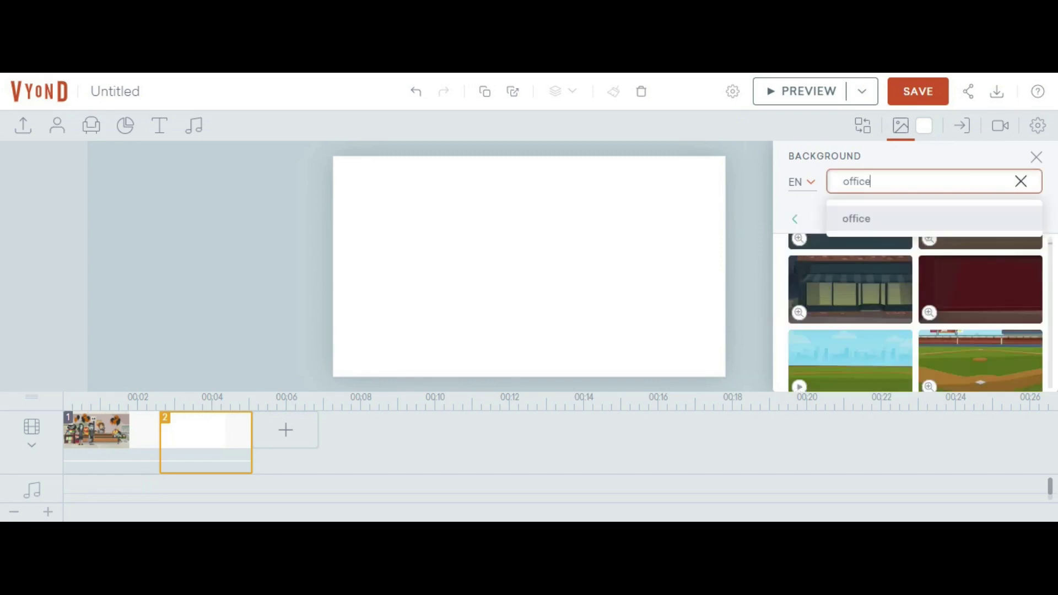
left_click(857, 219)
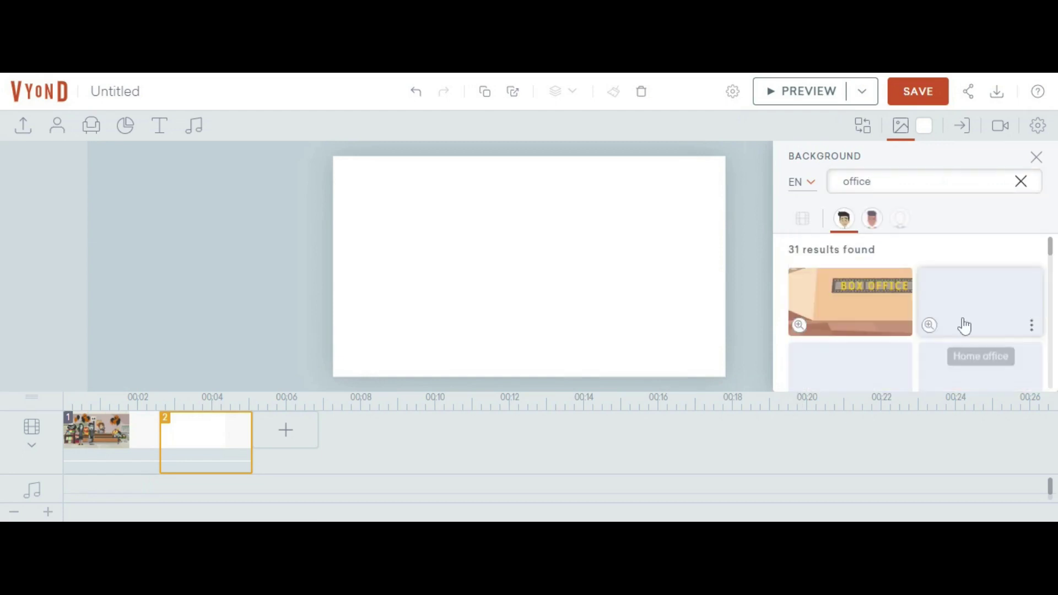
Step: Look through the office search results and apply the Restaurant hall background to the second scene
scroll(965, 329, "down", 1)
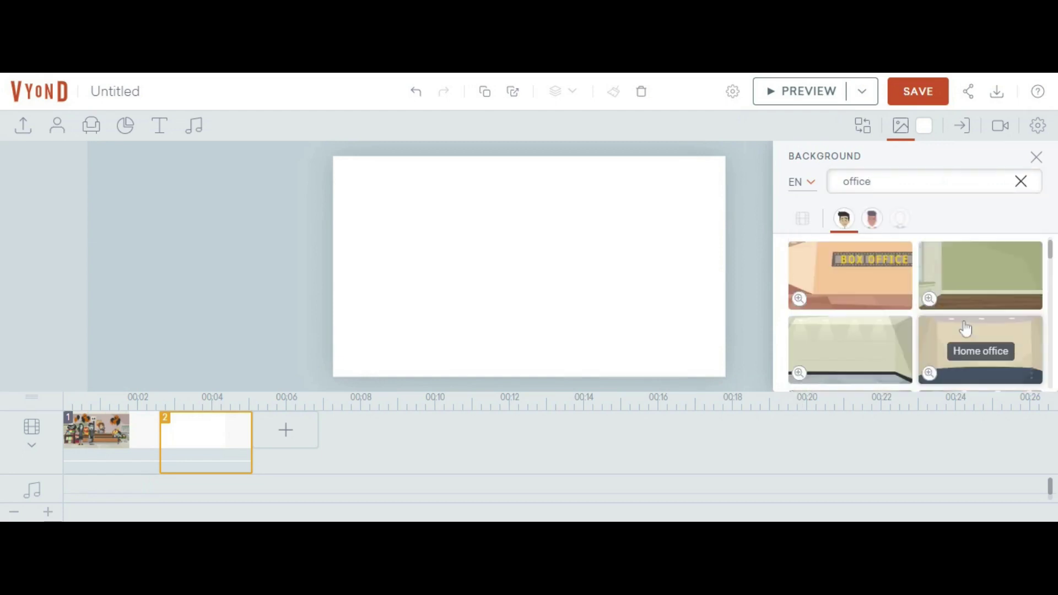
scroll(965, 329, "down", 3)
scroll(908, 357, "down", 3)
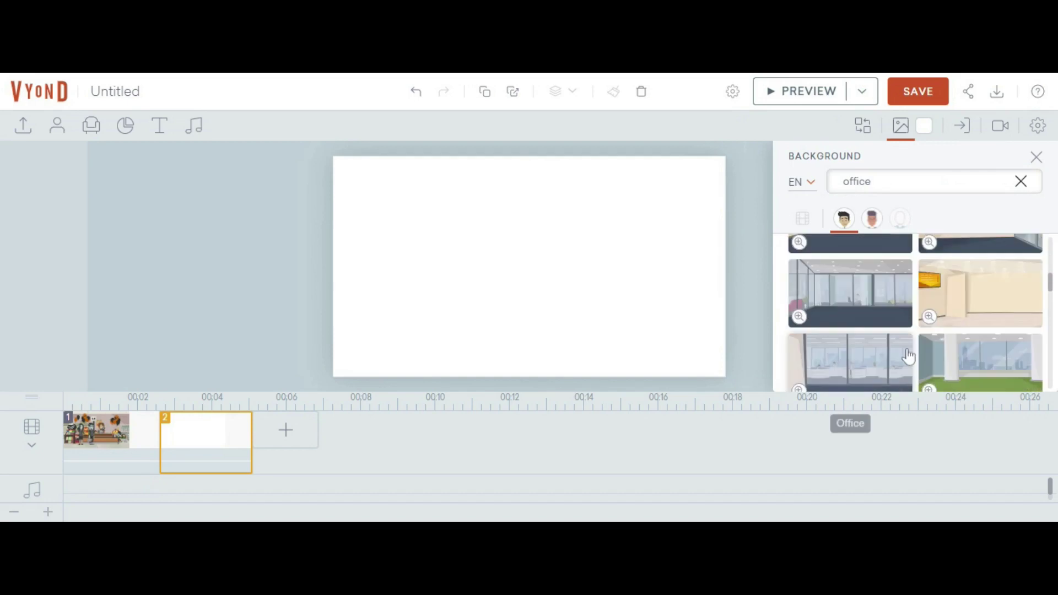
scroll(909, 357, "up", 3)
scroll(908, 357, "down", 3)
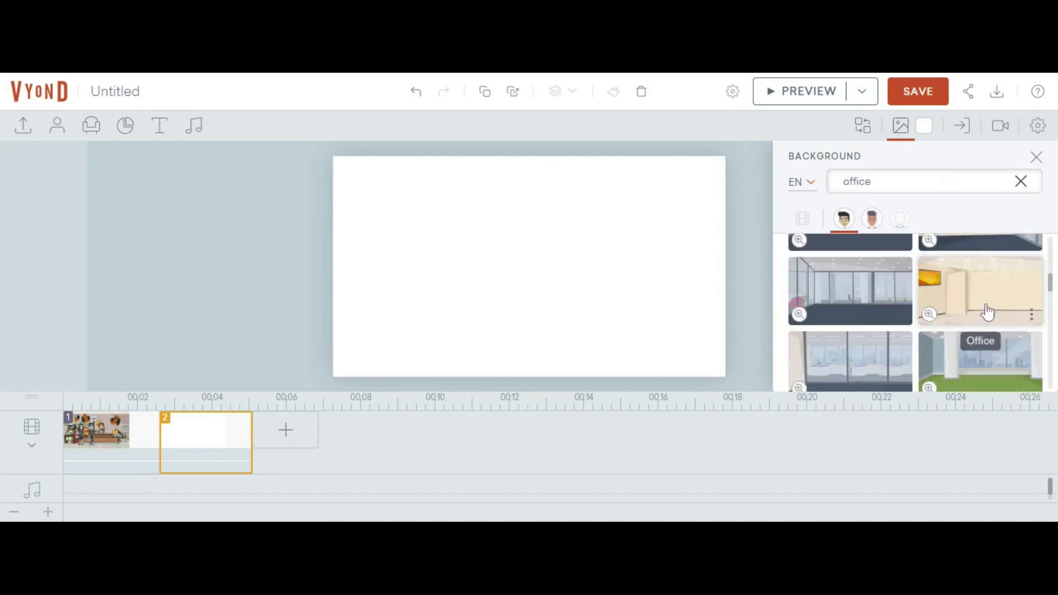
scroll(987, 312, "down", 3)
scroll(932, 333, "down", 3)
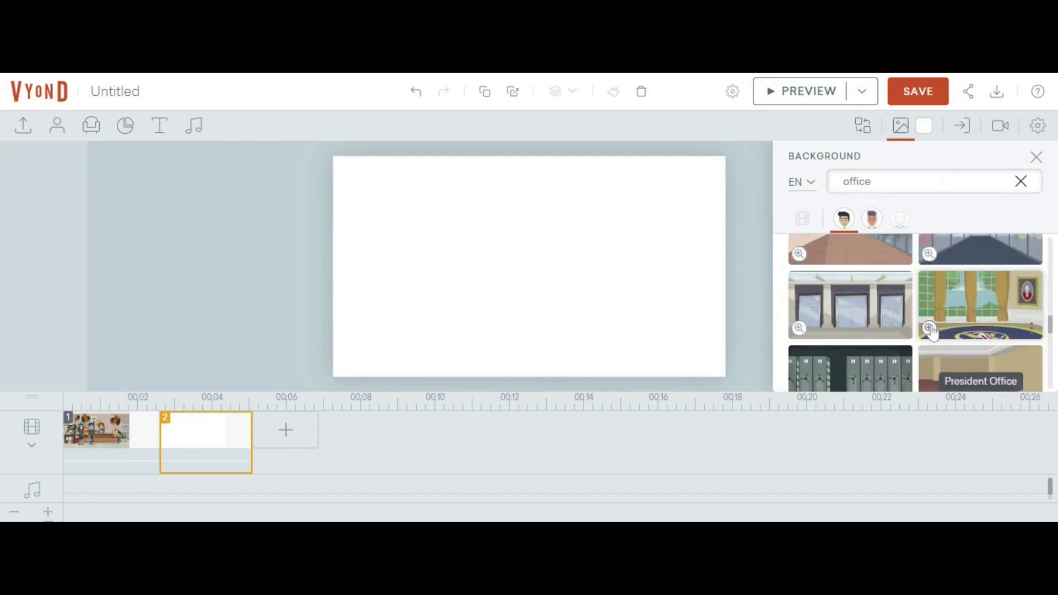
scroll(932, 332, "down", 3)
scroll(973, 387, "down", 3)
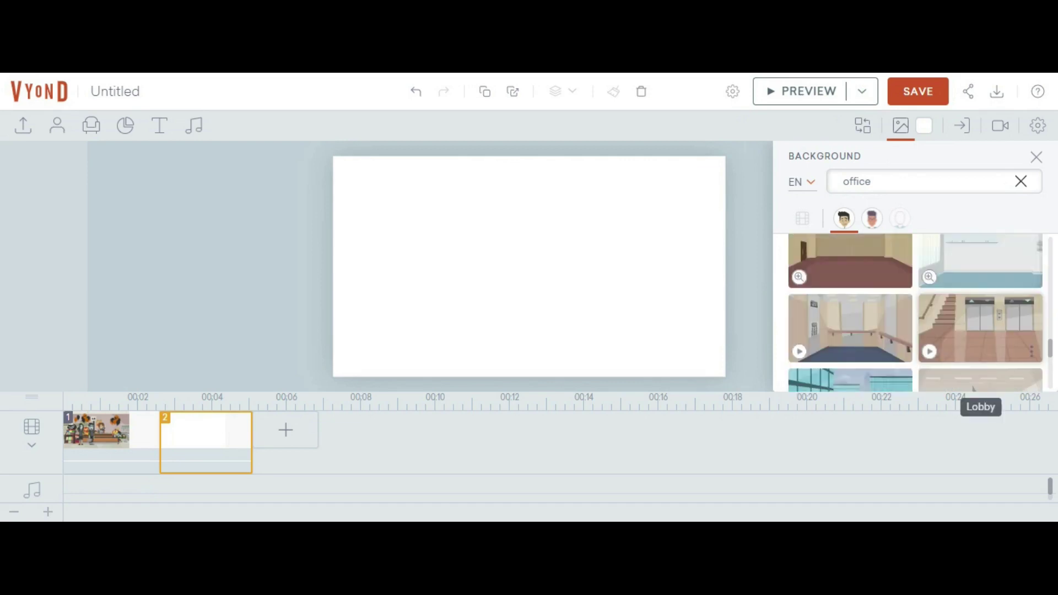
scroll(975, 385, "down", 3)
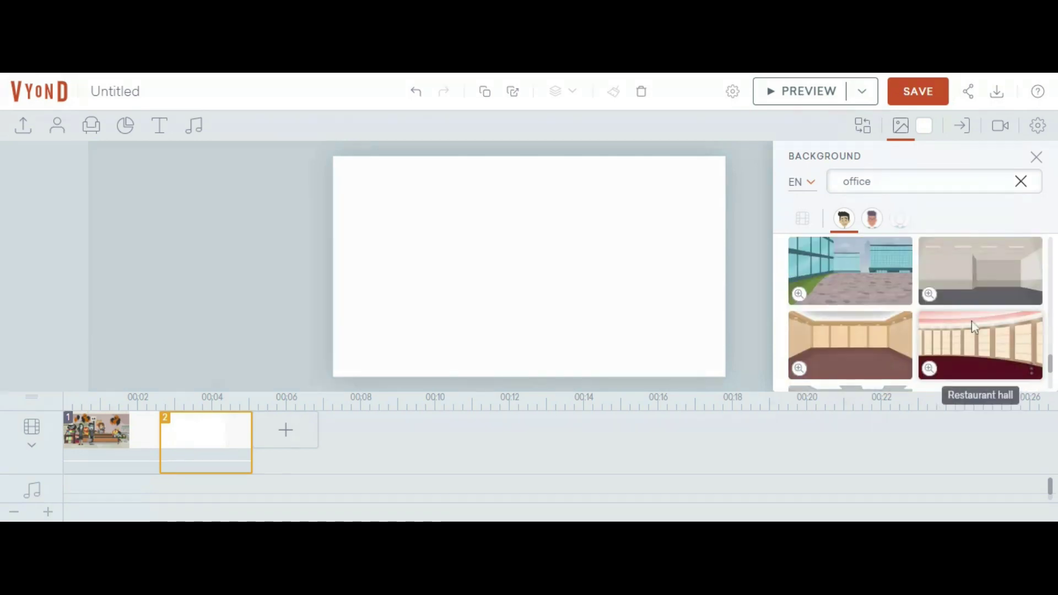
scroll(973, 327, "down", 2)
scroll(975, 320, "up", 3)
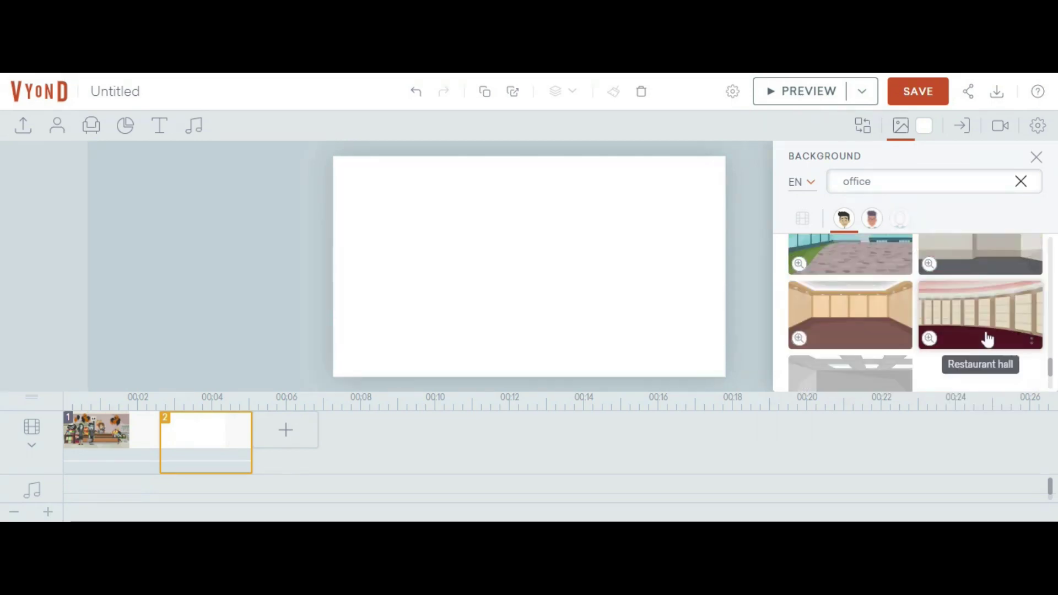
left_click(779, 474)
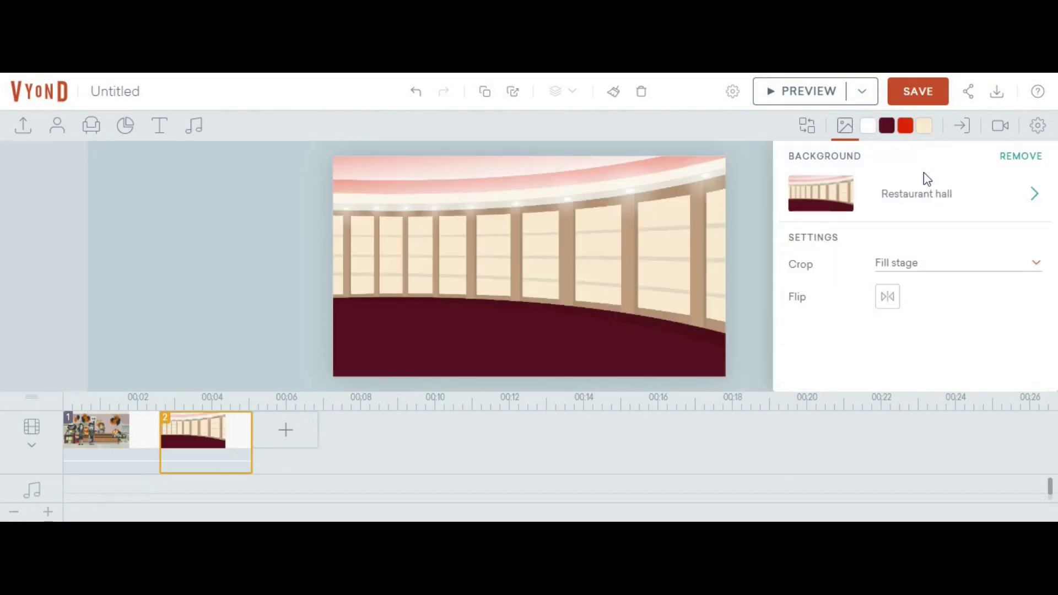
Step: Check the crop options of the Restaurant hall background and leave its settings
left_click(926, 269)
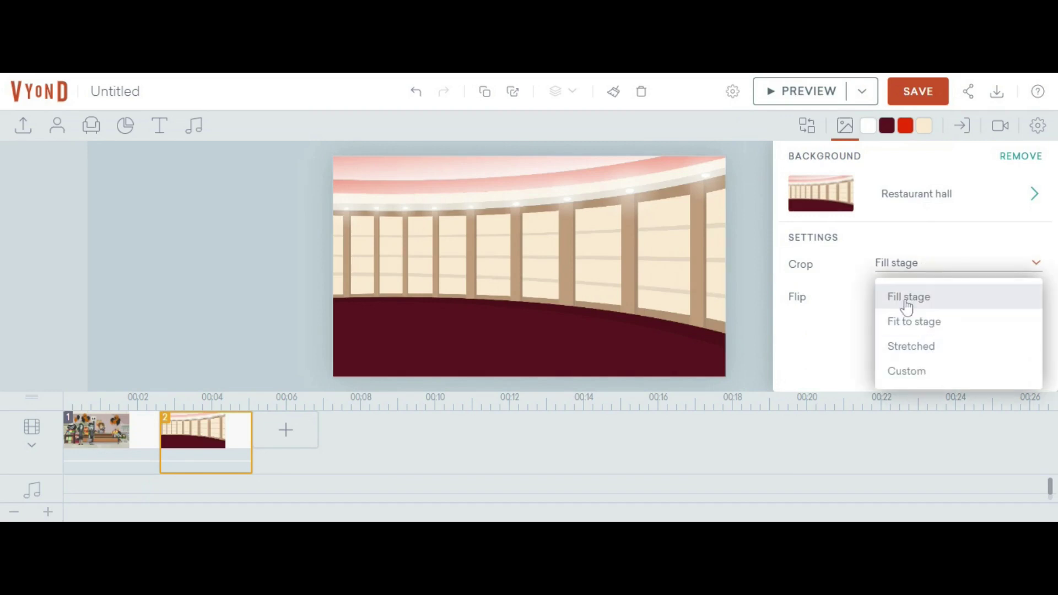
left_click(213, 255)
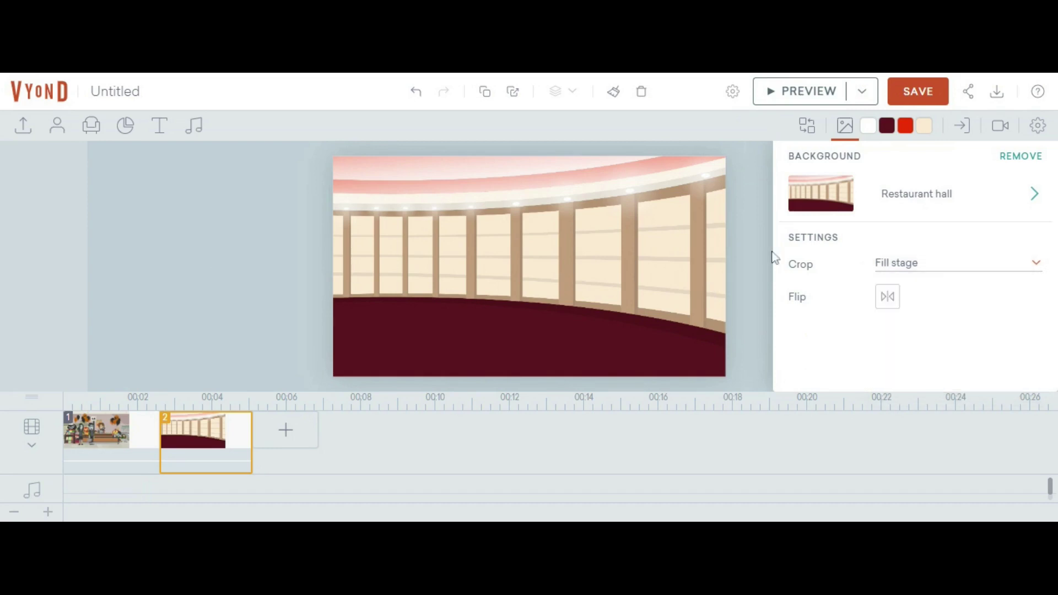
left_click(638, 287)
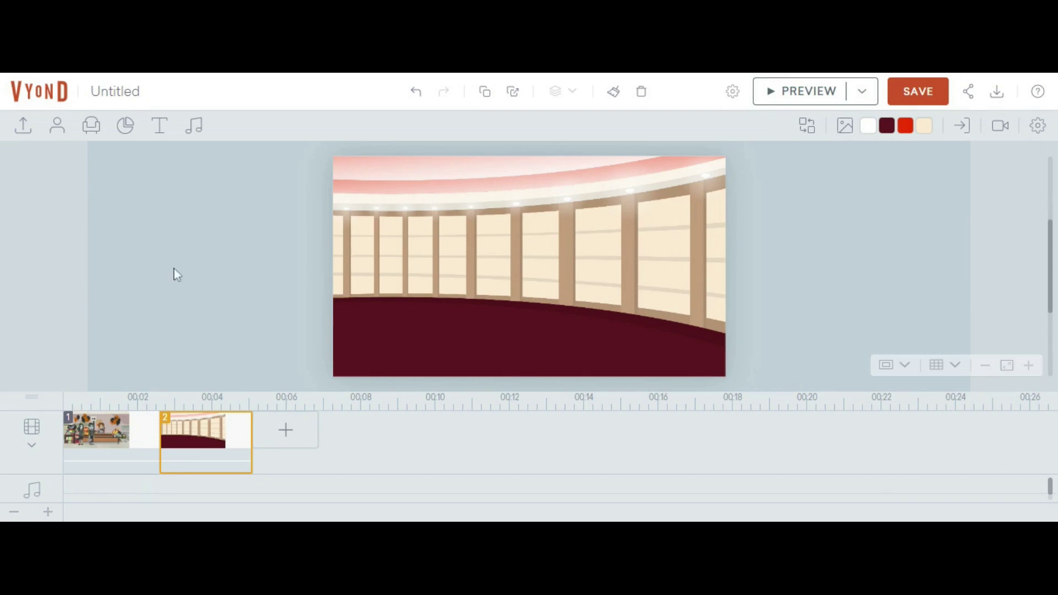
left_click(22, 132)
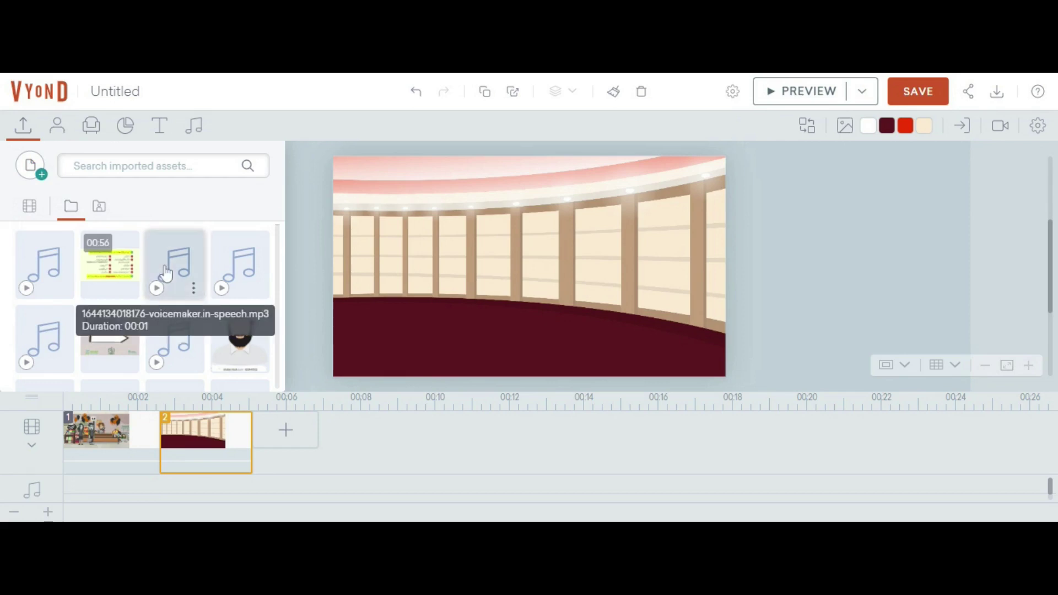
left_click_drag(166, 273, 497, 382)
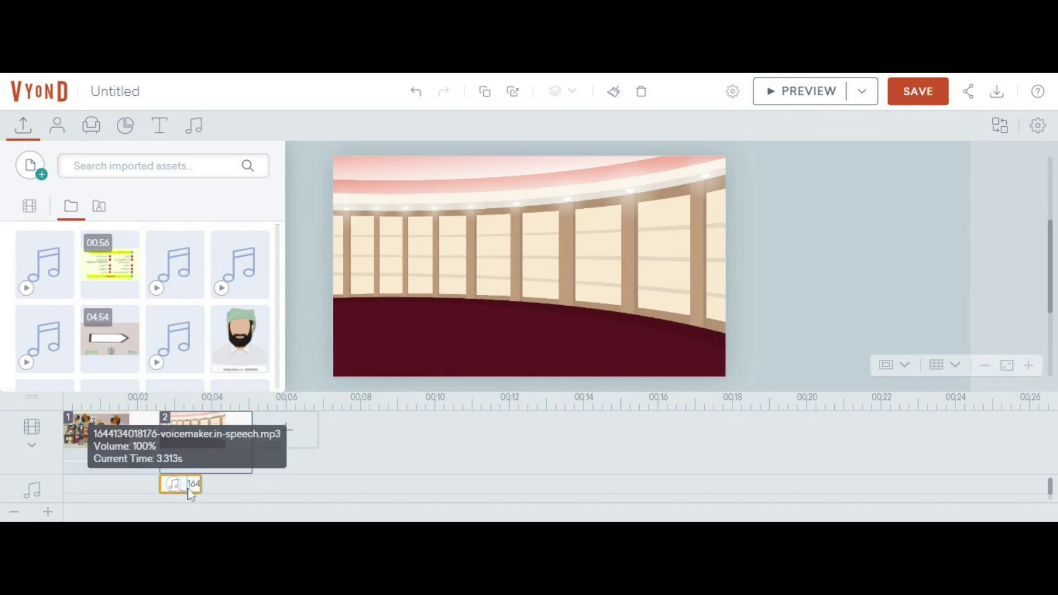
key("Delete")
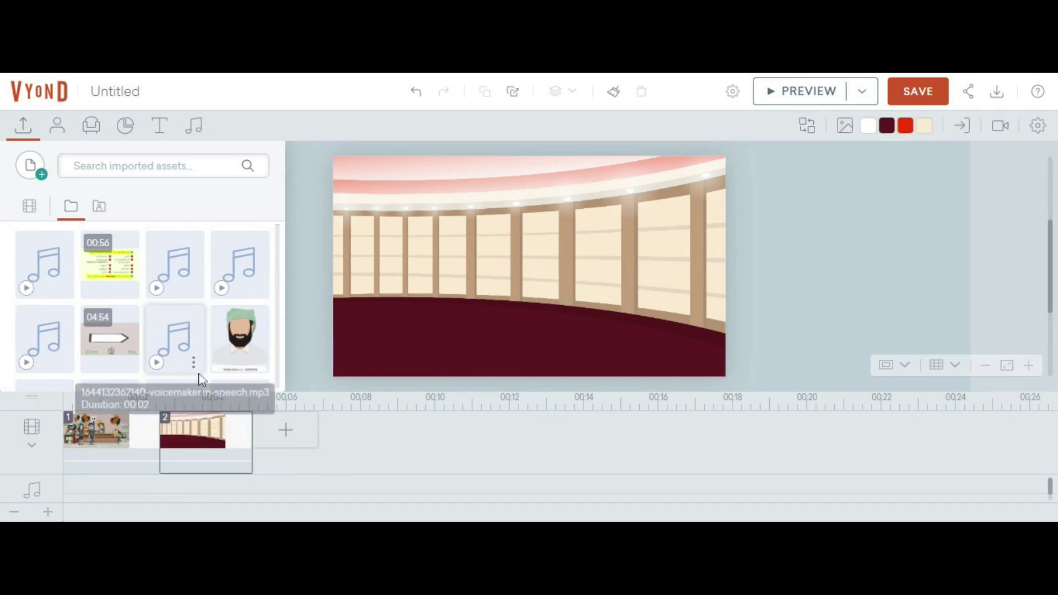
scroll(150, 314, "down", 3)
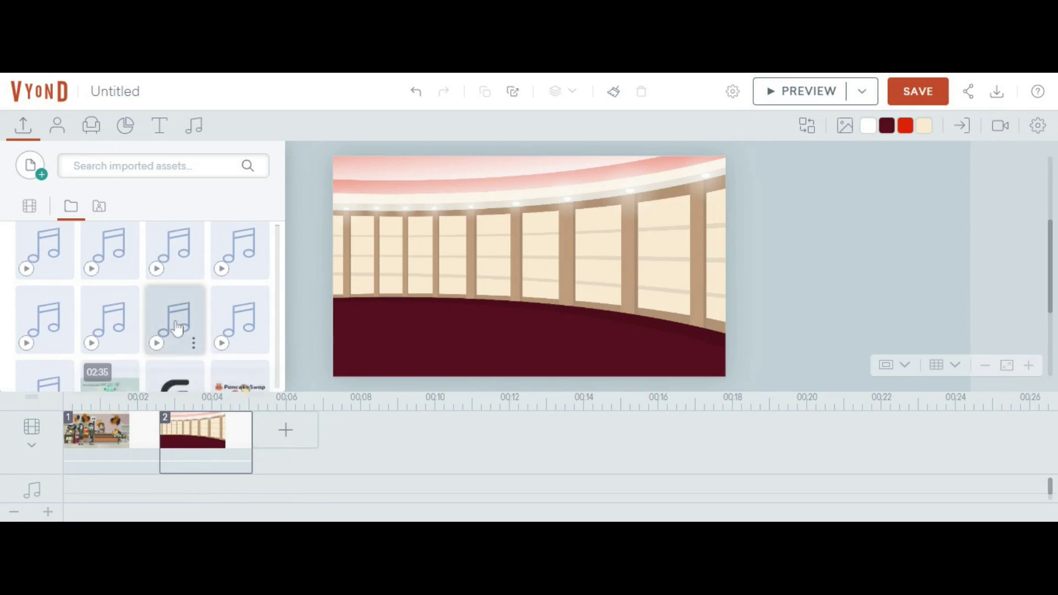
left_click_drag(177, 328, 219, 447)
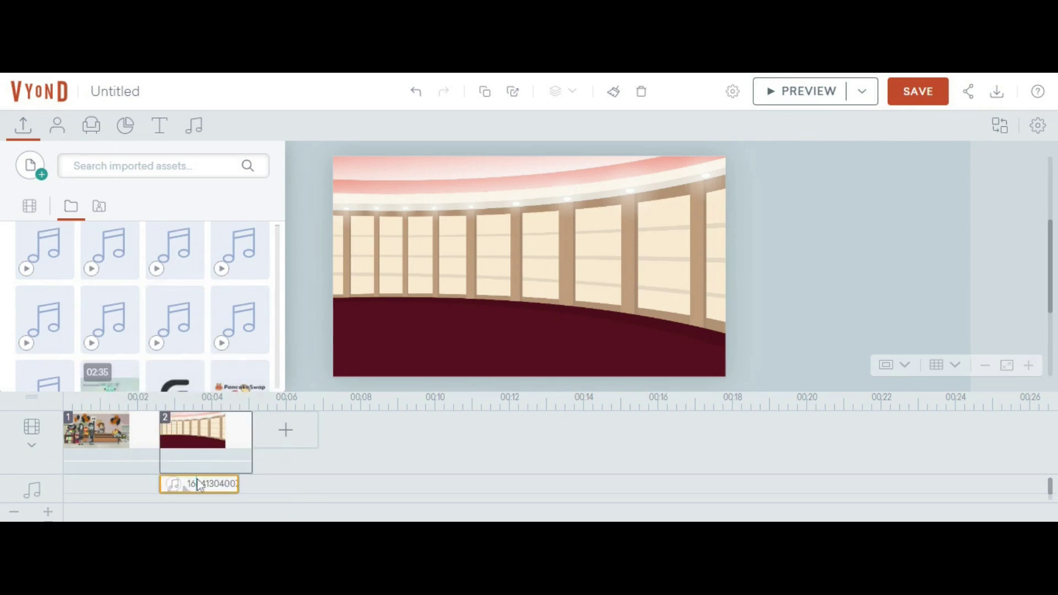
key("Delete")
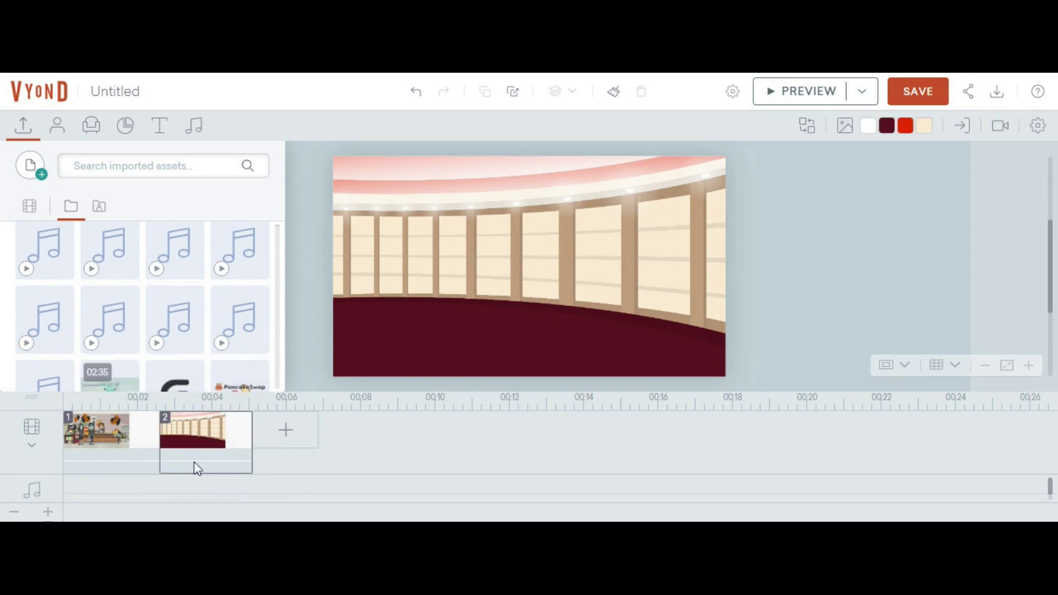
Step: Add the imported track Corbyn Kites Lilac Skies.mp3 to the audio timeline and move it to start with the first scene
scroll(164, 353, "down", 3)
scroll(173, 331, "down", 3)
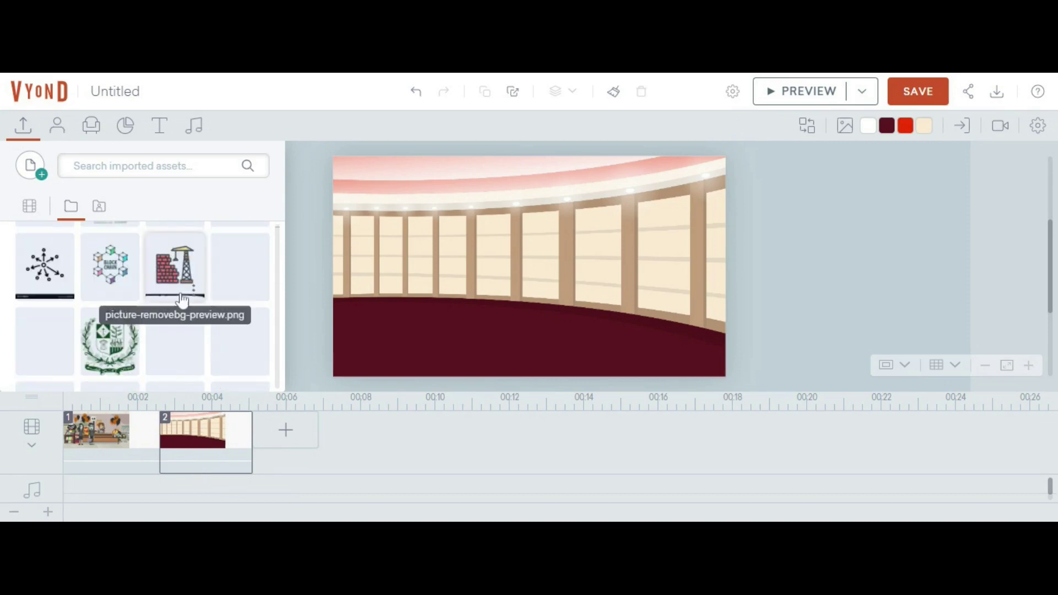
scroll(130, 260, "up", 3)
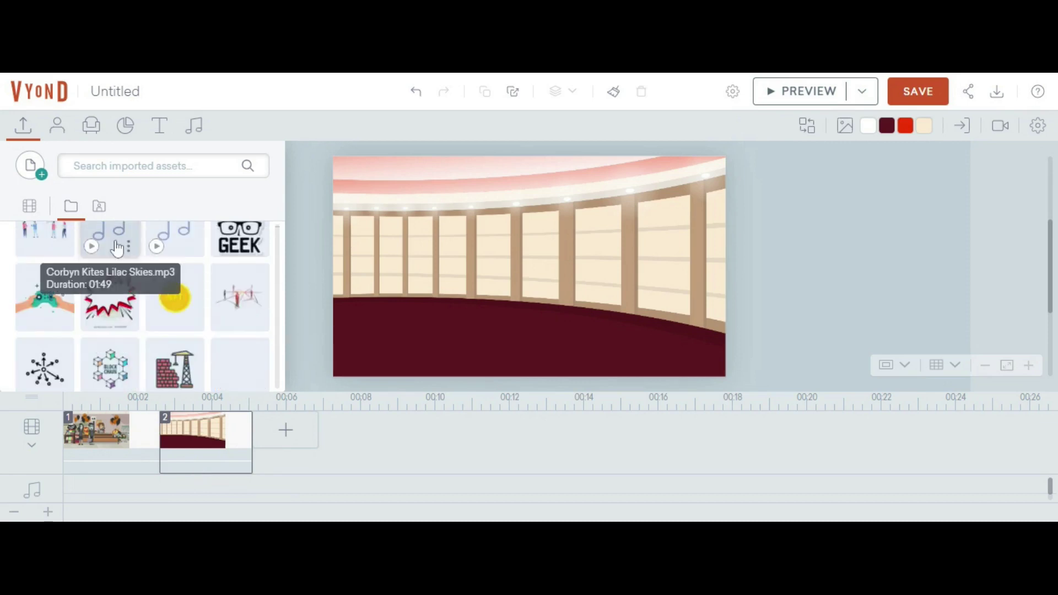
left_click(118, 248)
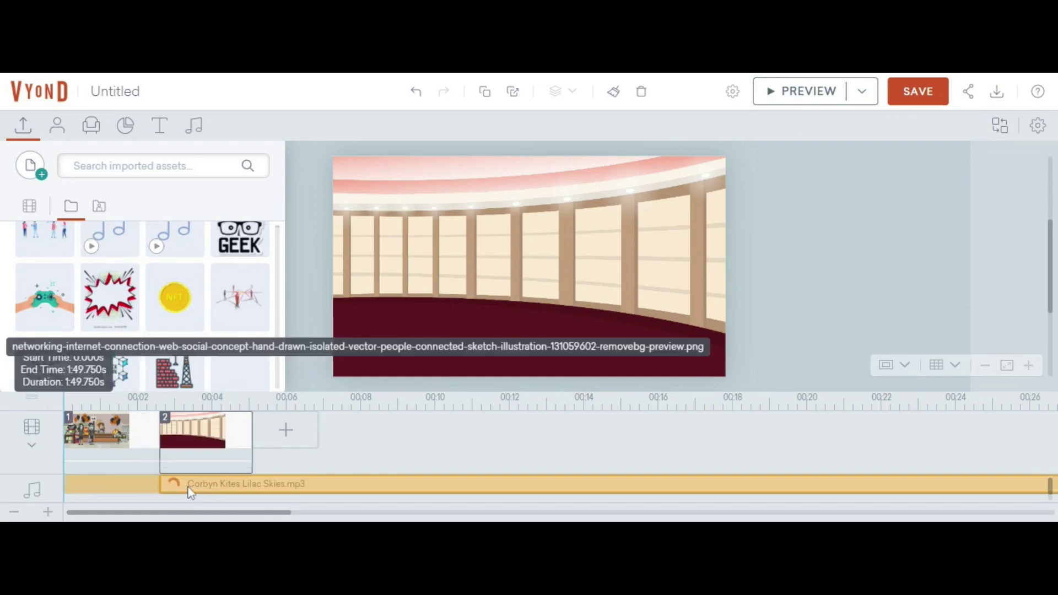
left_click_drag(188, 487, 86, 432)
left_click(75, 402)
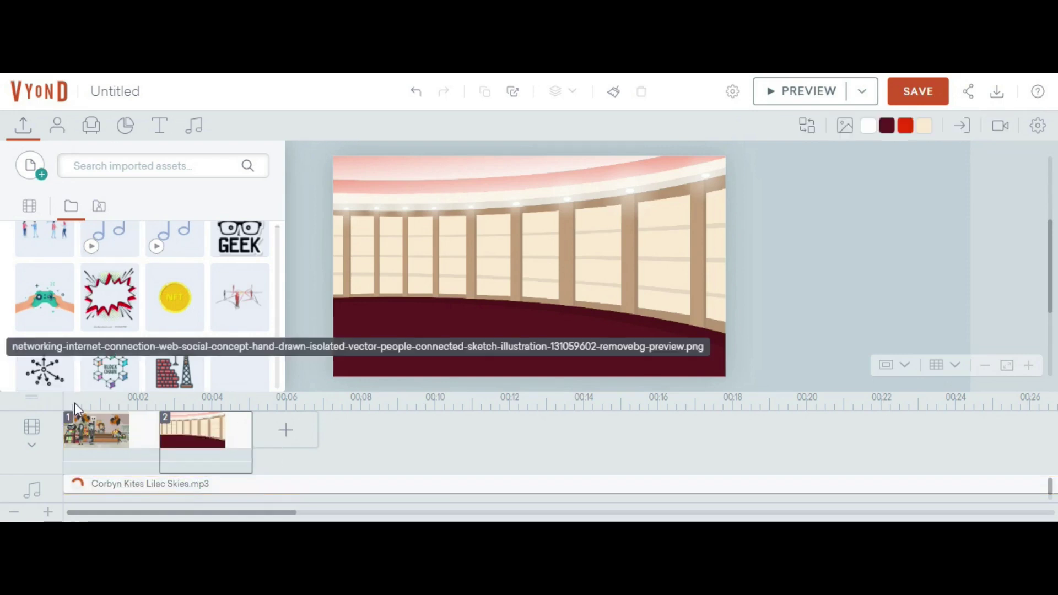
Step: Preview the video with its music, replay it from the start of the first scene, and exit the preview
left_click(773, 97)
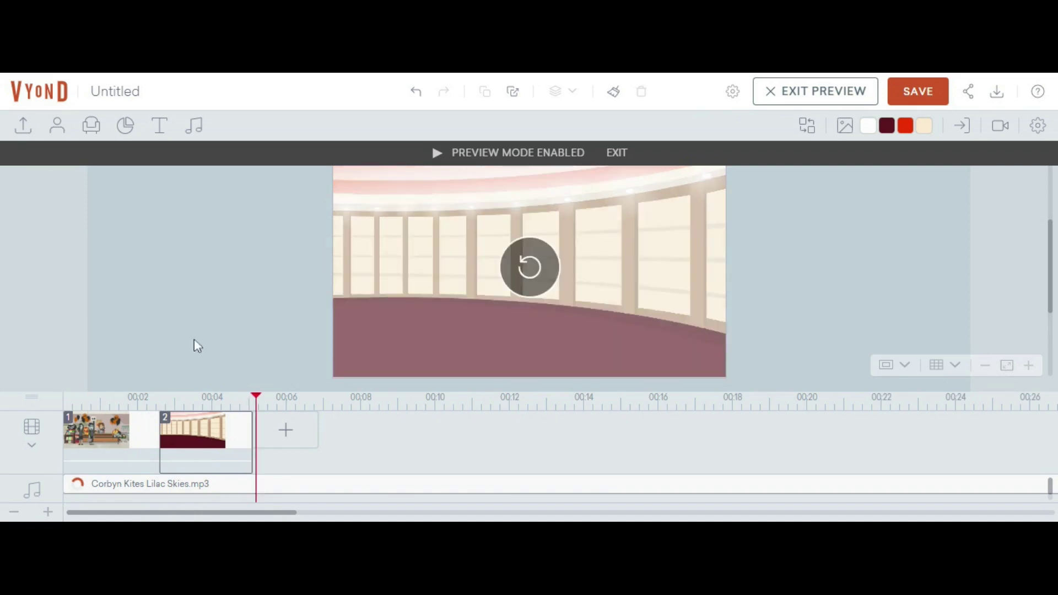
left_click(69, 401)
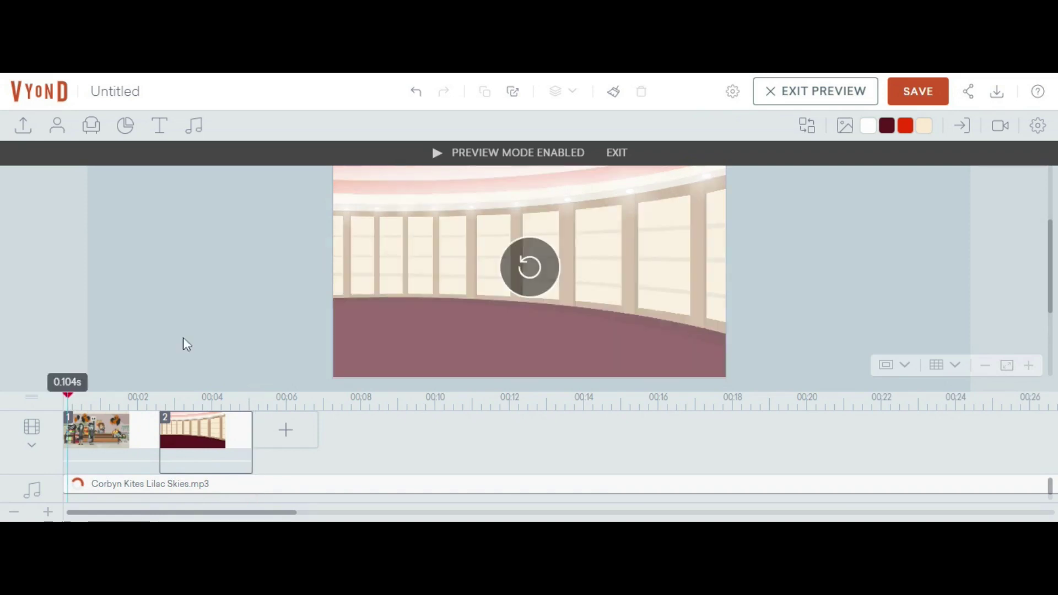
left_click(533, 260)
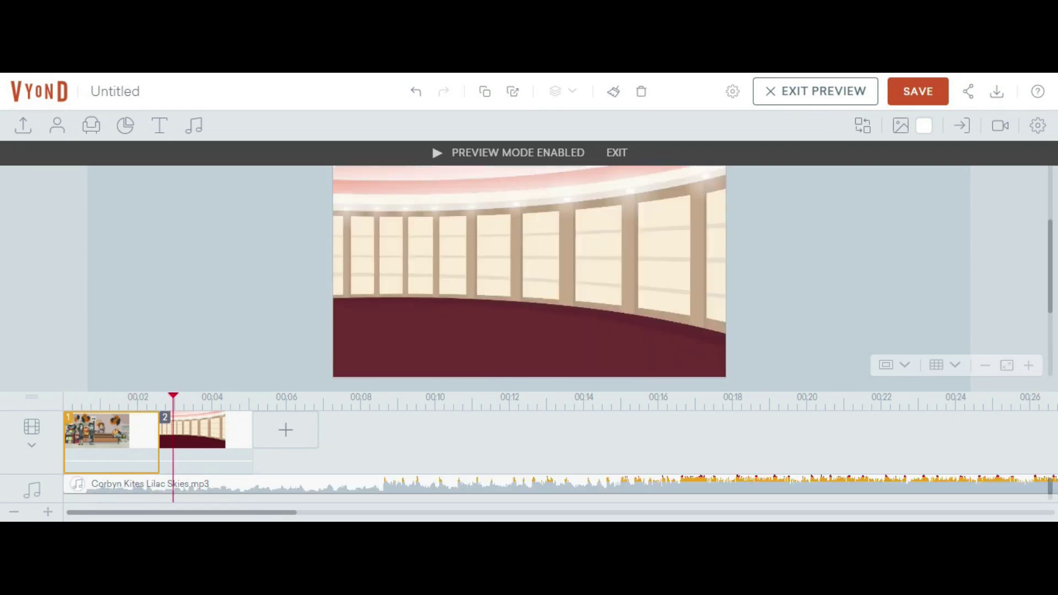
mouse_move(340, 200)
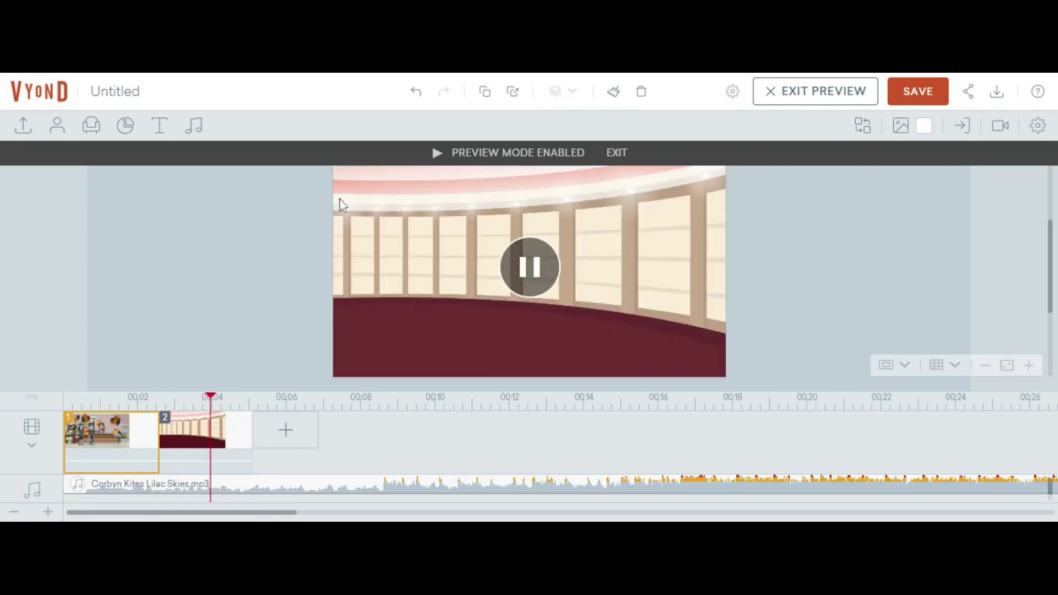
left_click(624, 158)
Step: Select the second scene and search the character library for business characters
left_click(226, 441)
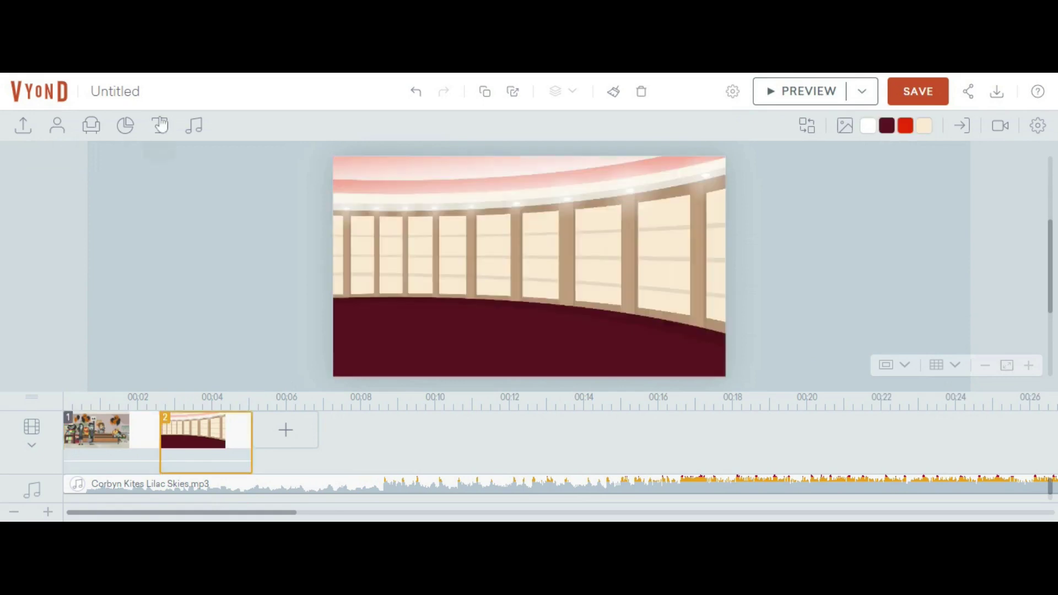
left_click(58, 131)
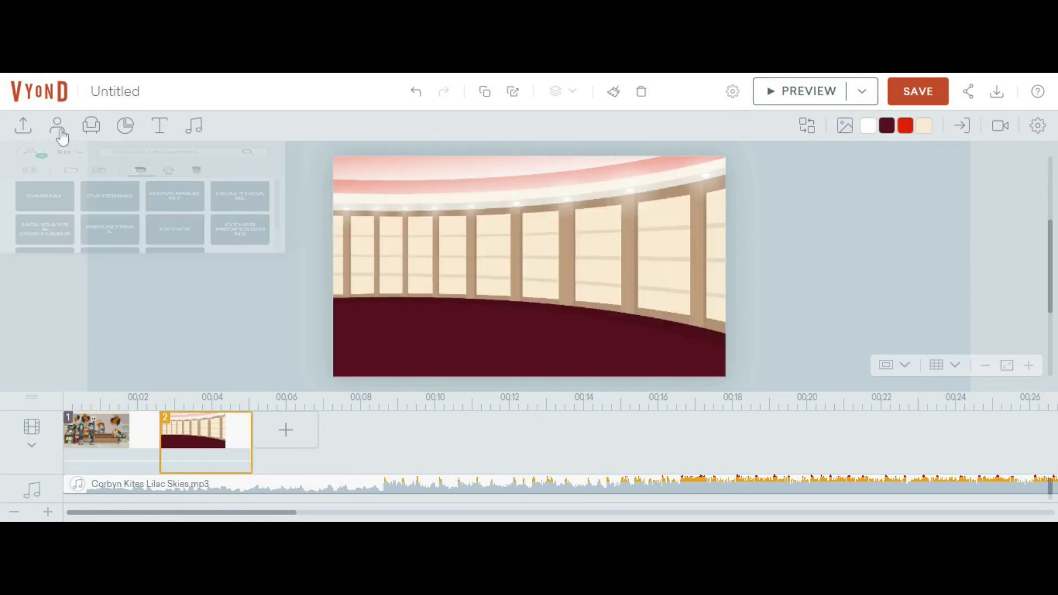
scroll(165, 277, "down", 2)
scroll(164, 277, "up", 2)
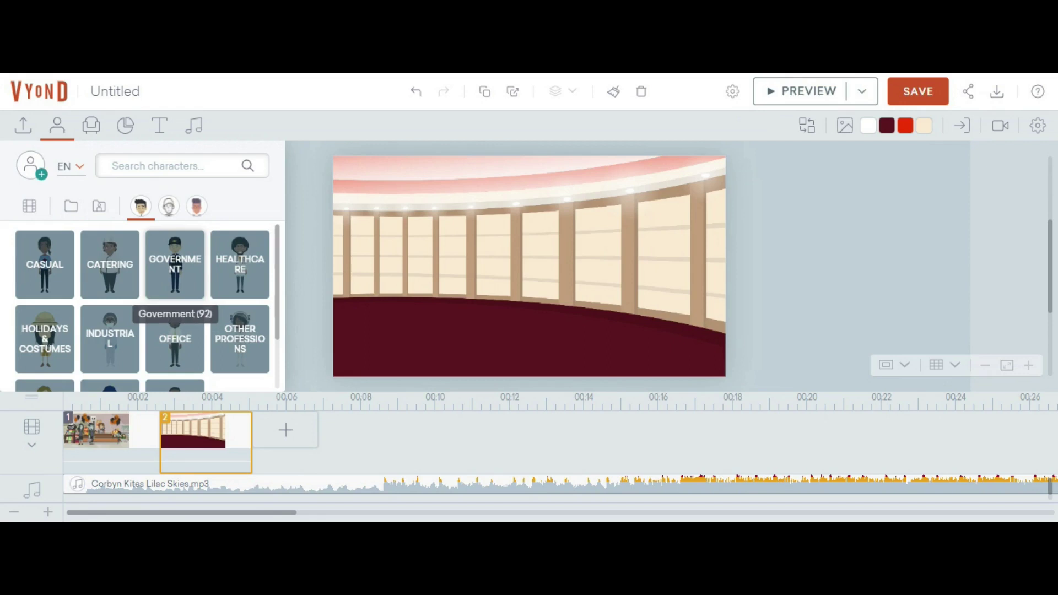
left_click(165, 166)
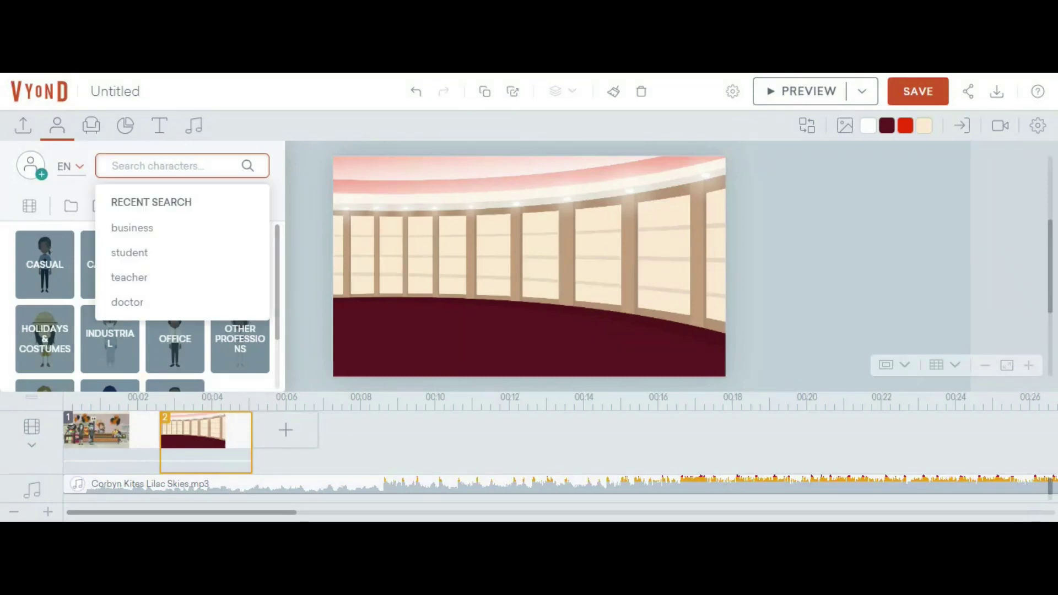
left_click(126, 239)
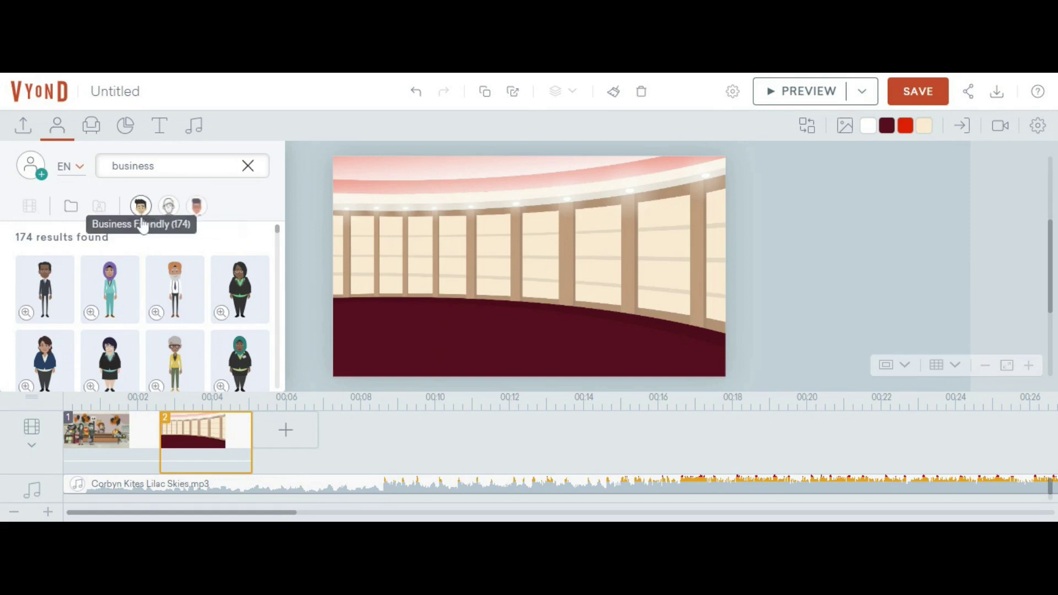
scroll(168, 318, "down", 3)
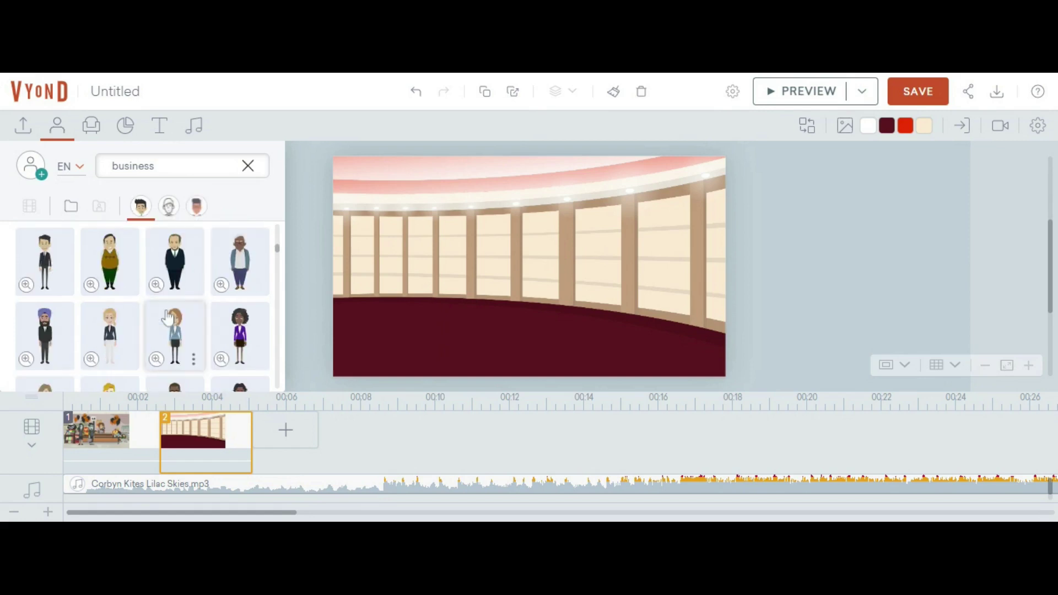
scroll(166, 286, "up", 3)
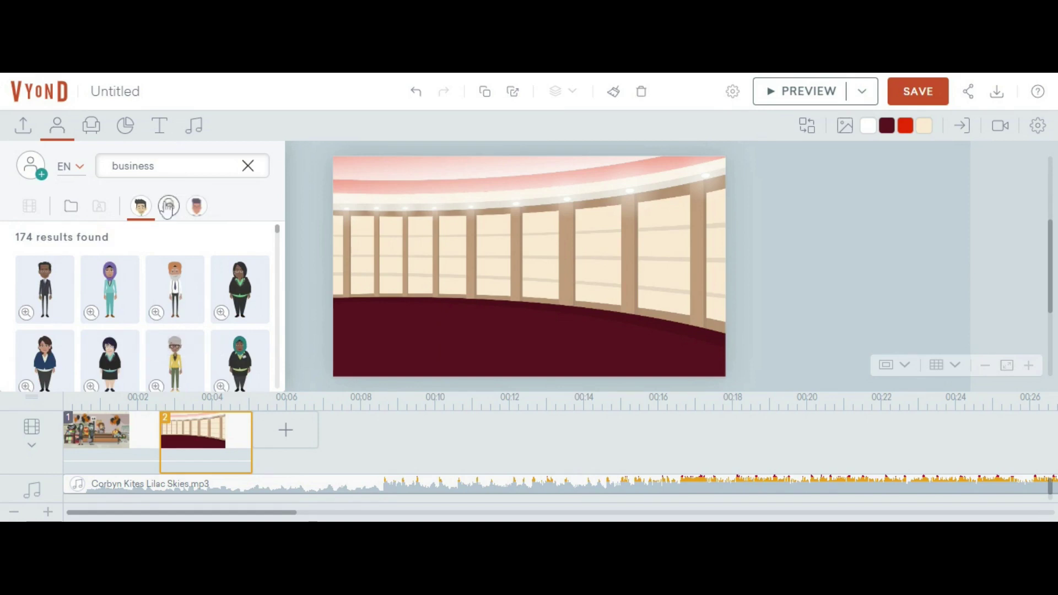
Step: Compare the business characters in the black-and-white and Contemporary styles, and return to the Business Friendly style
left_click(168, 208)
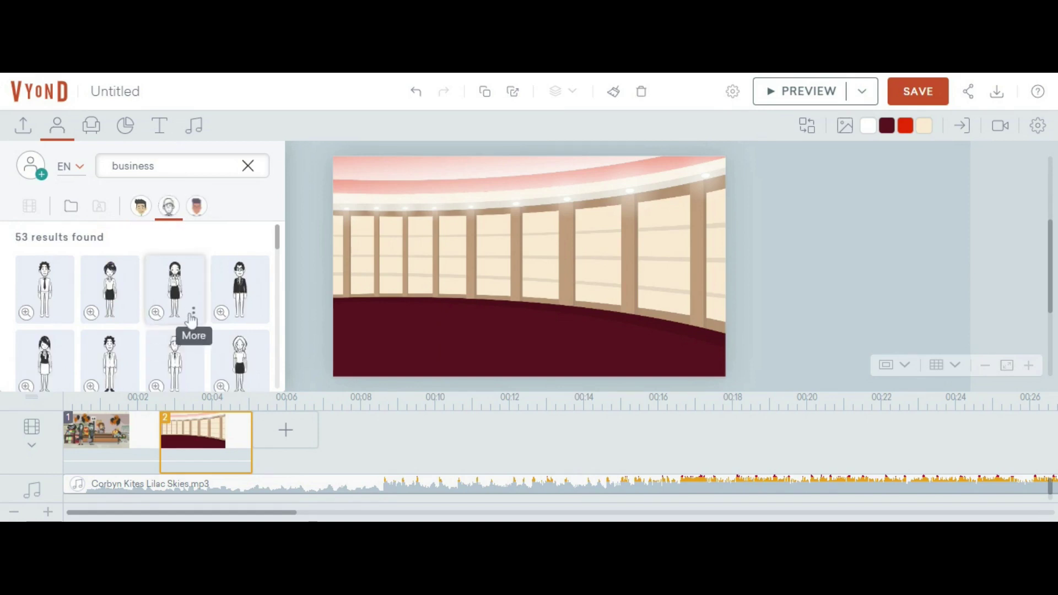
scroll(193, 319, "down", 1)
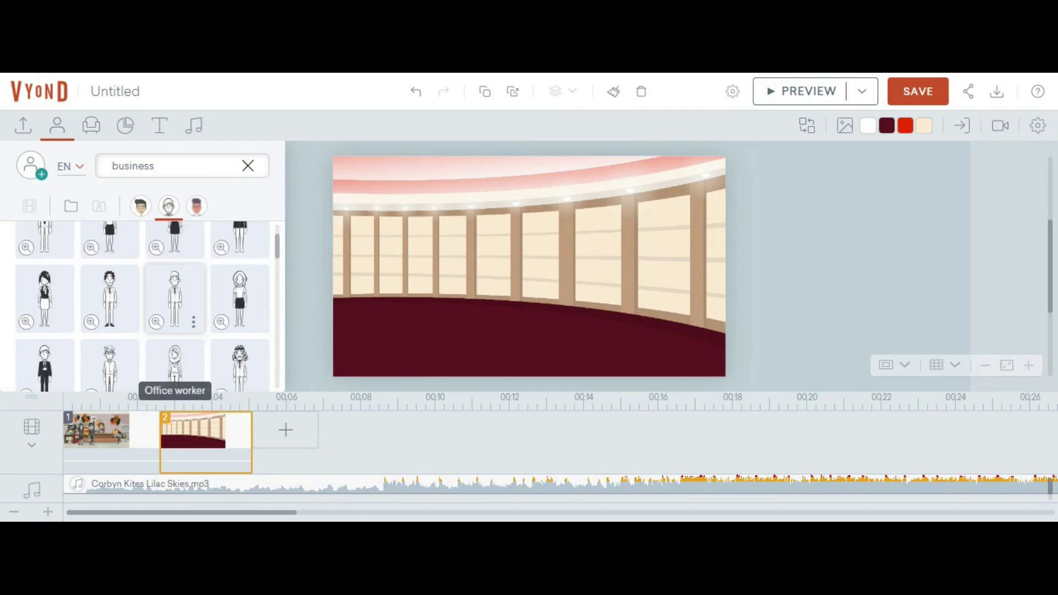
scroll(175, 331, "down", 1)
left_click(197, 207)
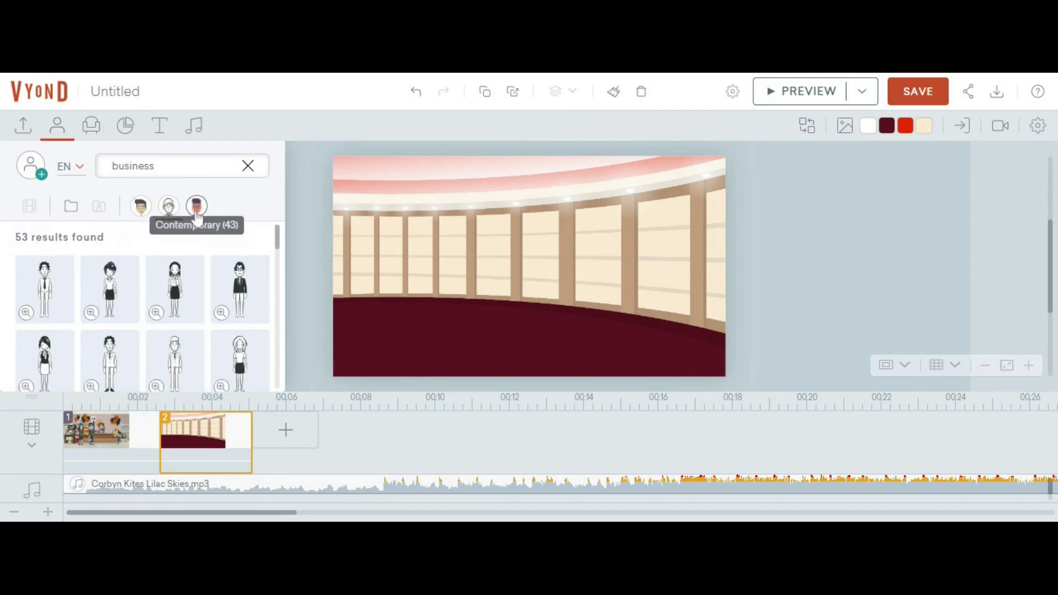
left_click(198, 215)
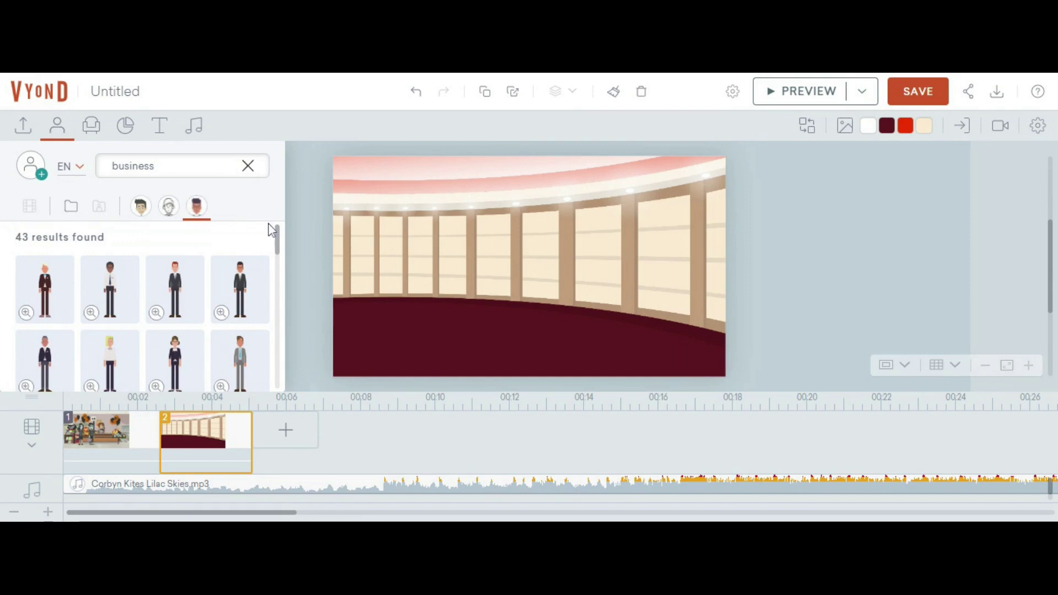
scroll(199, 339, "down", 1)
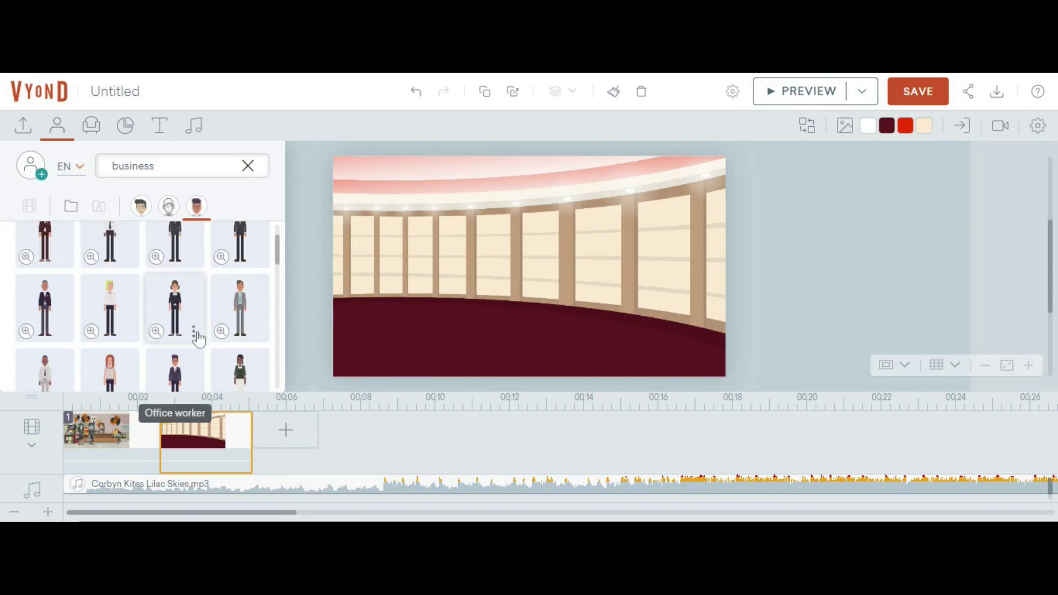
scroll(199, 339, "down", 4)
left_click(141, 207)
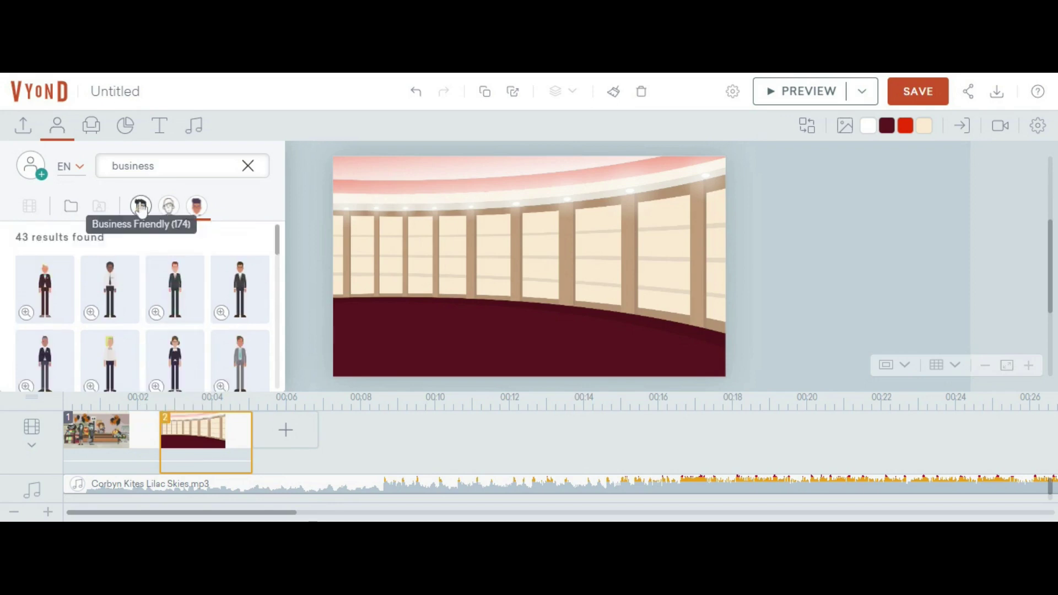
left_click(140, 208)
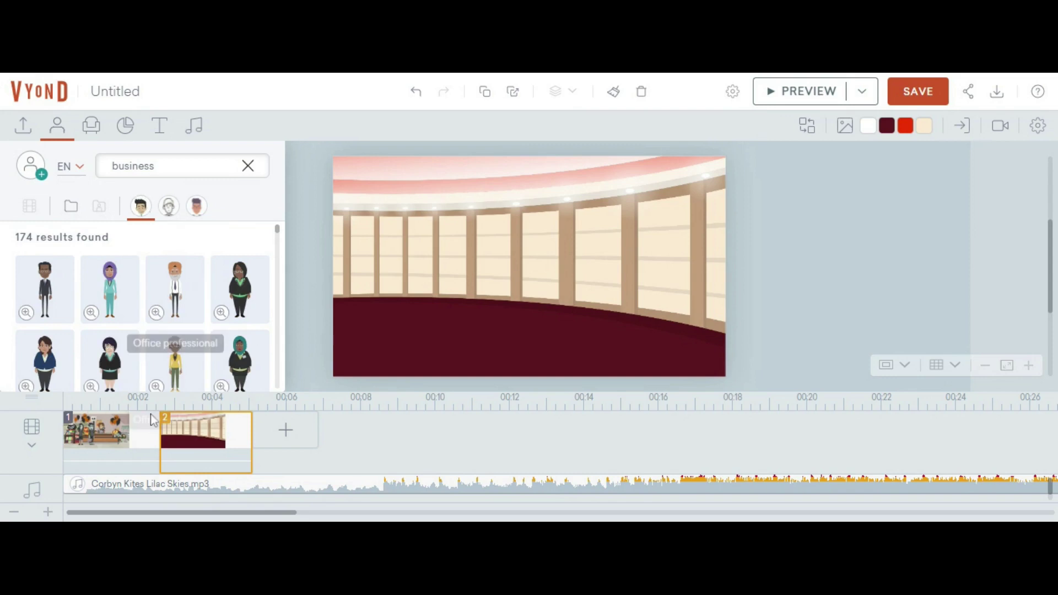
Step: Add the blond man with white shirt and blue tie to the left part of the scene and enlarge him slightly
scroll(159, 336, "down", 3)
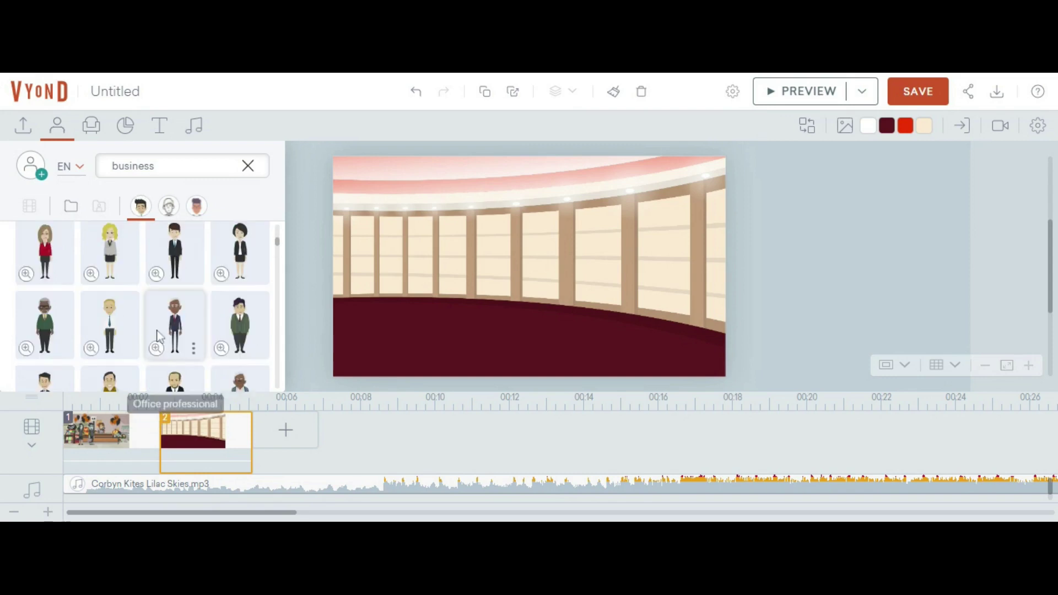
left_click(99, 331)
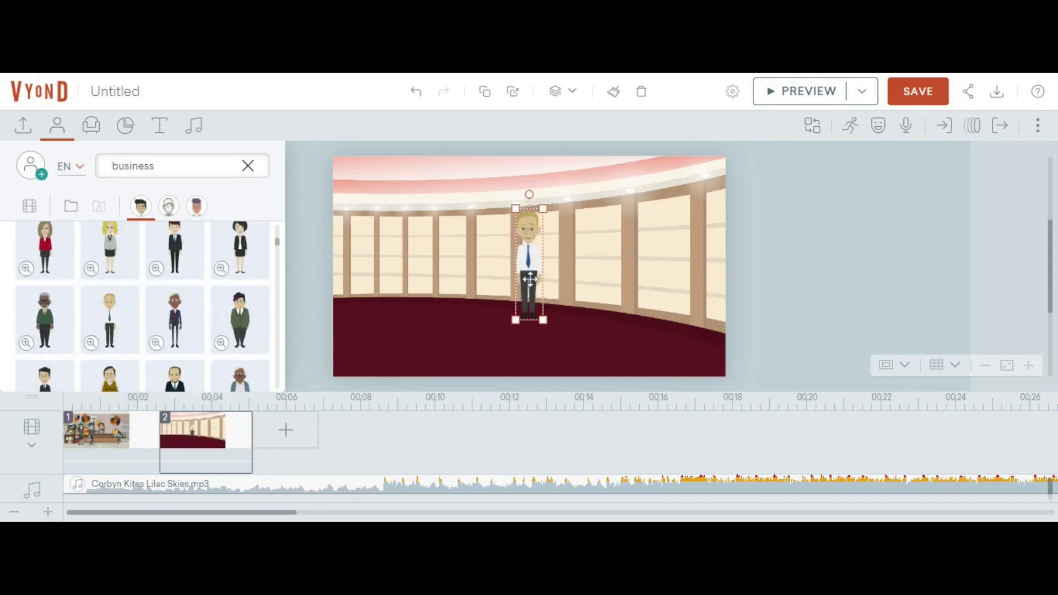
left_click_drag(530, 279, 415, 292)
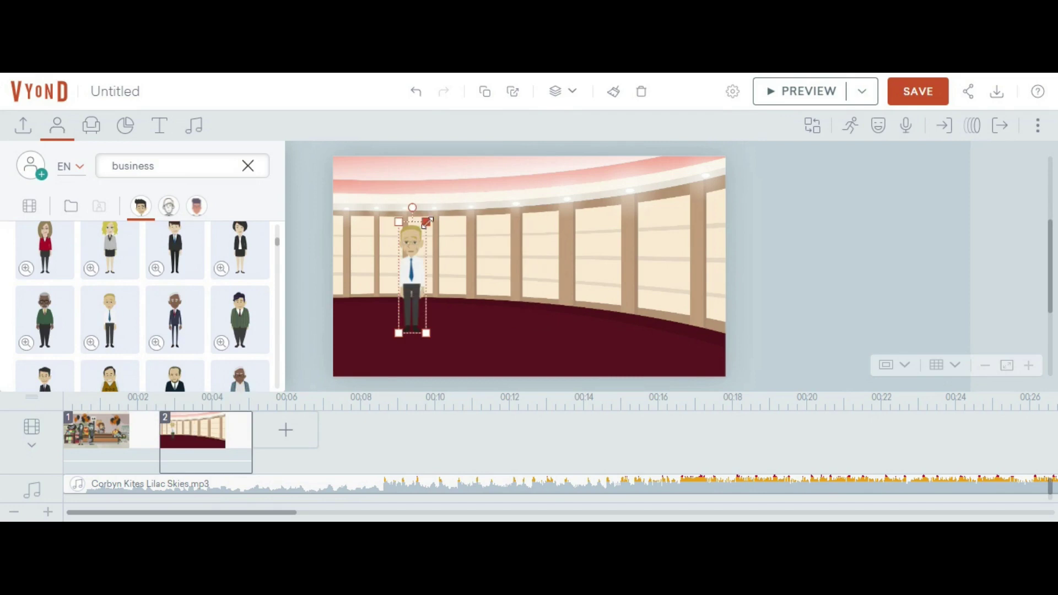
mouse_move(428, 222)
left_mouse_down()
mouse_move(458, 158)
mouse_move(433, 207)
left_mouse_up()
left_click(494, 259)
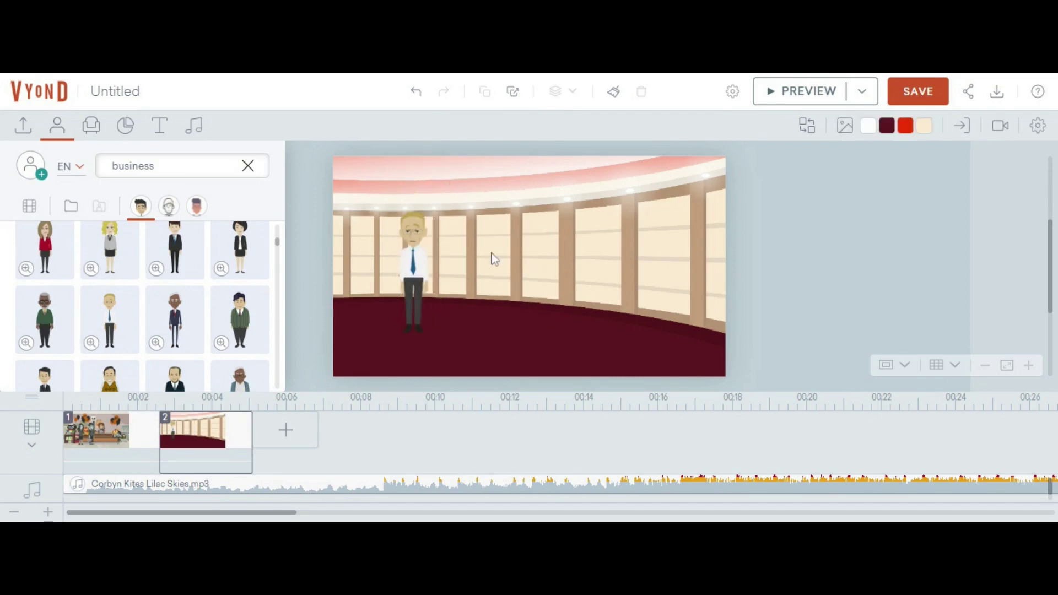
Step: Add the woman in the red jacket, place her just right of the man, and clear the character search
left_click(34, 249)
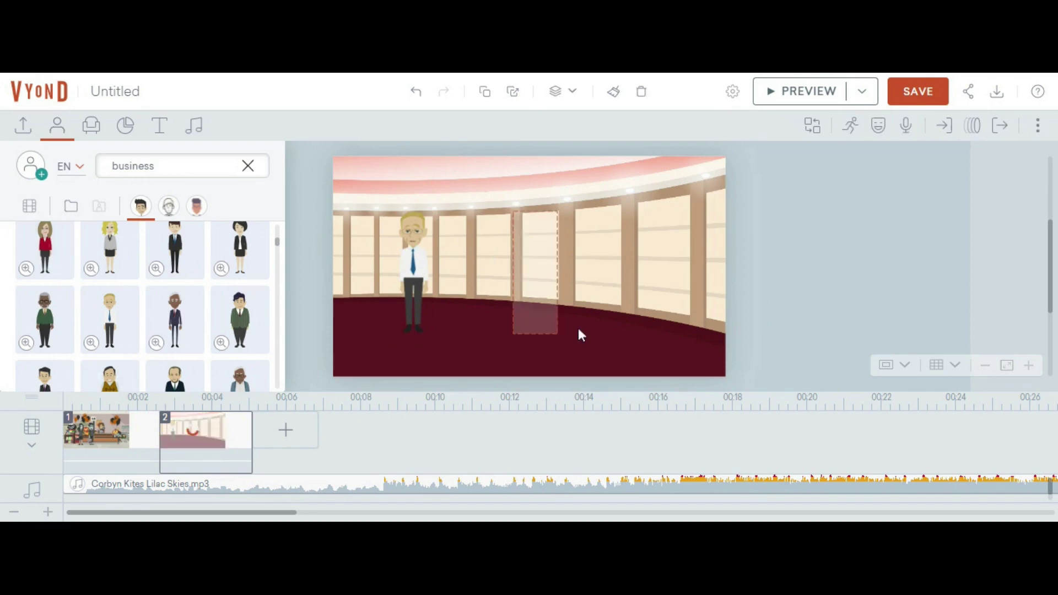
left_click_drag(534, 278, 470, 283)
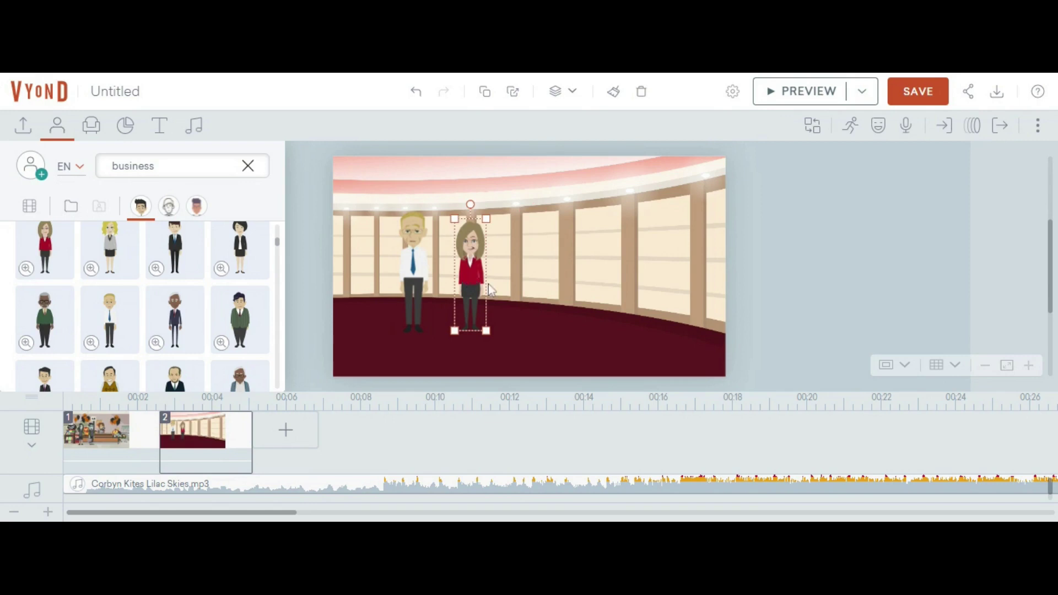
left_click(489, 290)
left_click(248, 165)
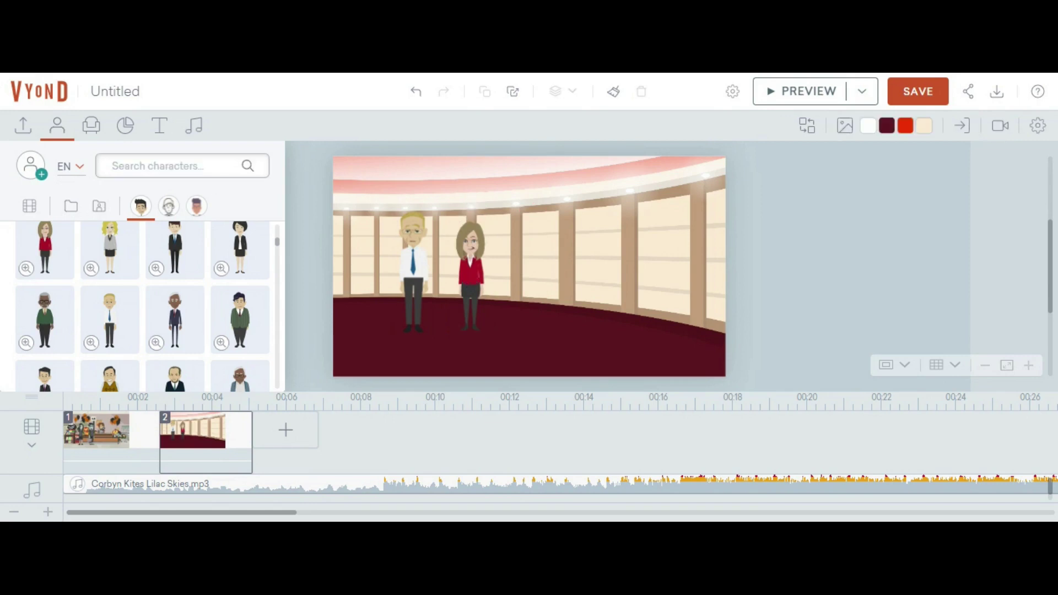
Step: Give the blond man a Line - Horizontal motion path running to the right
left_click(409, 269)
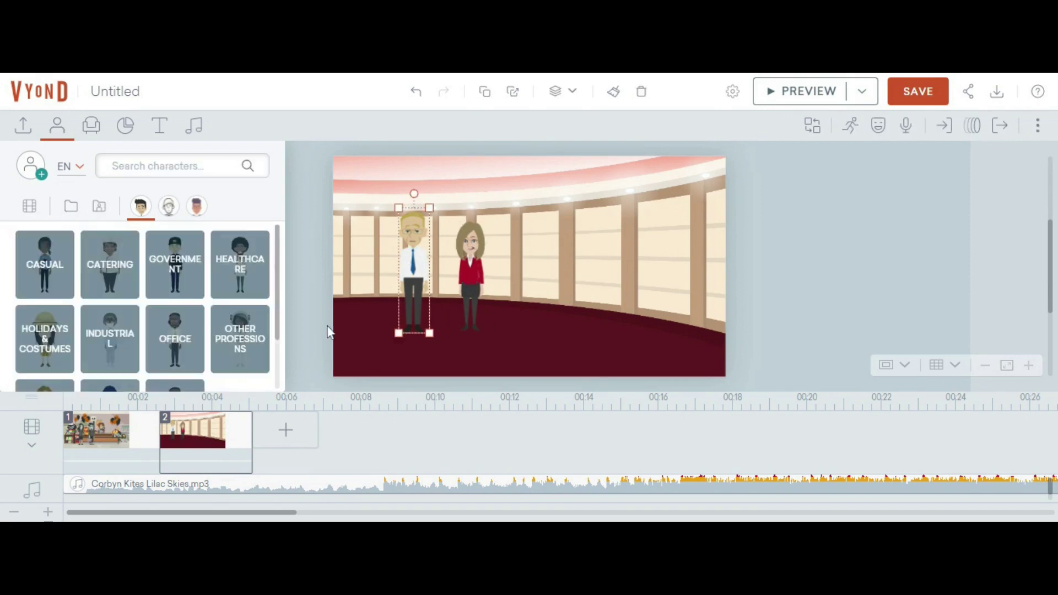
left_click(972, 128)
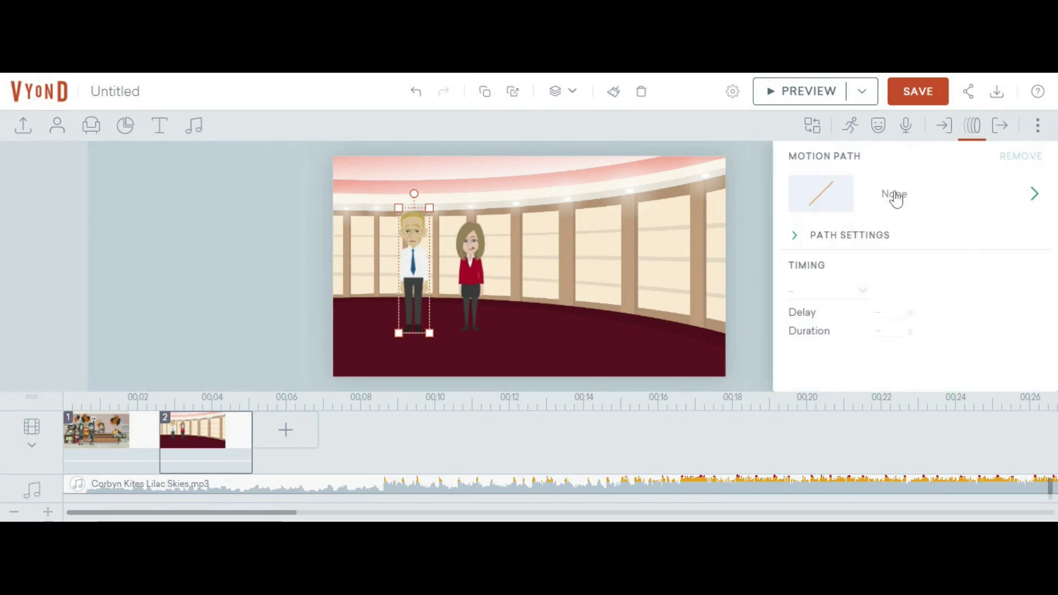
left_click(896, 197)
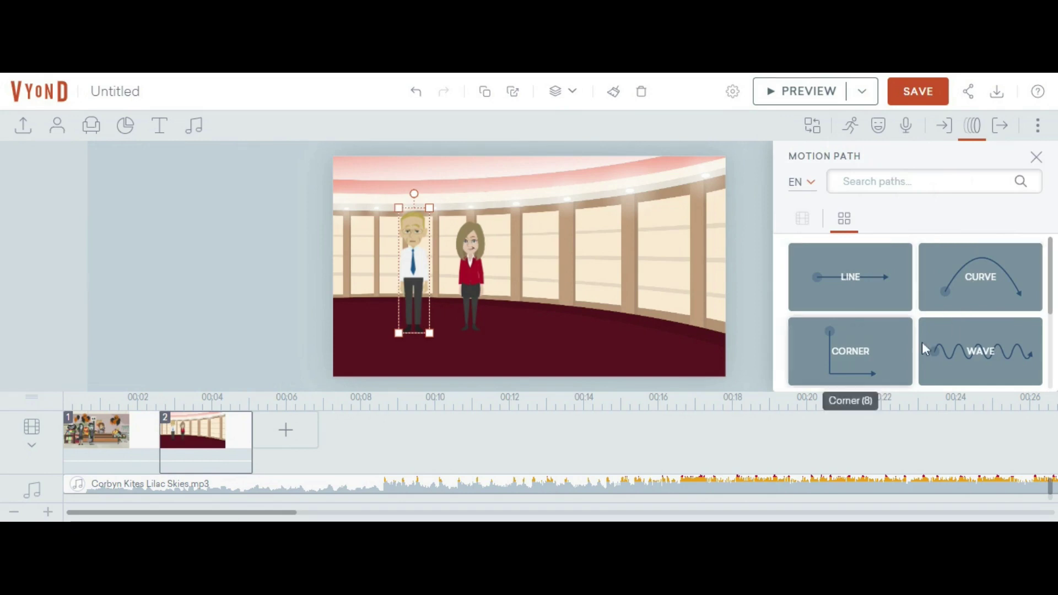
scroll(976, 345, "down", 2)
scroll(976, 345, "up", 2)
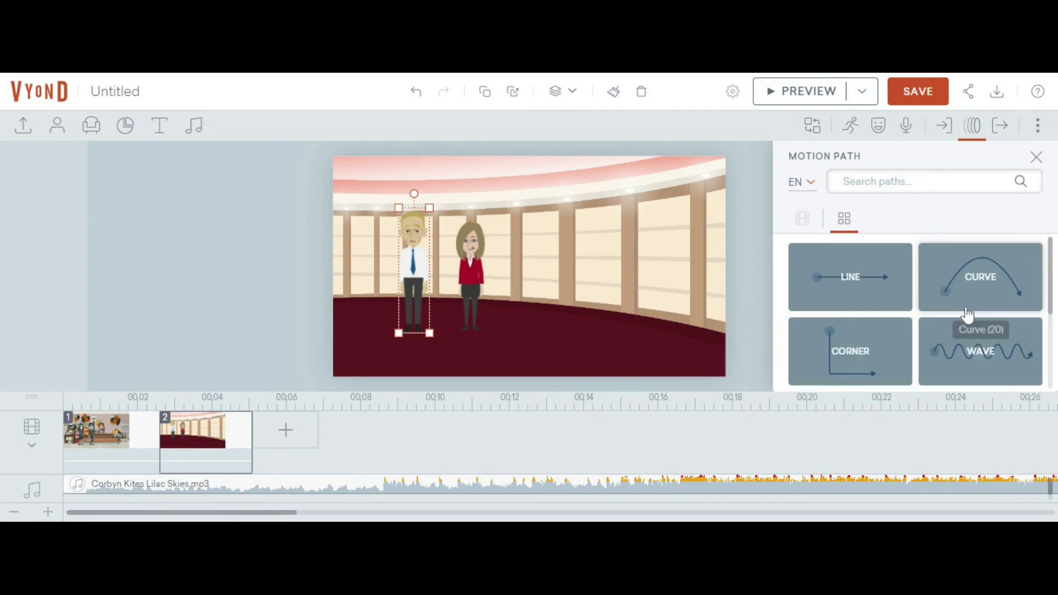
left_click(870, 298)
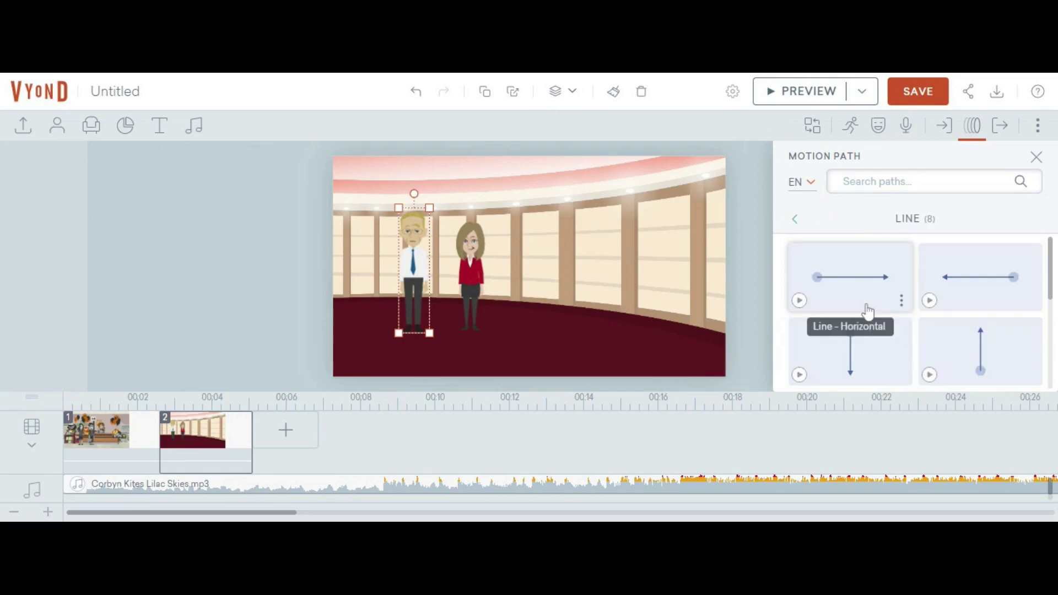
left_click(858, 278)
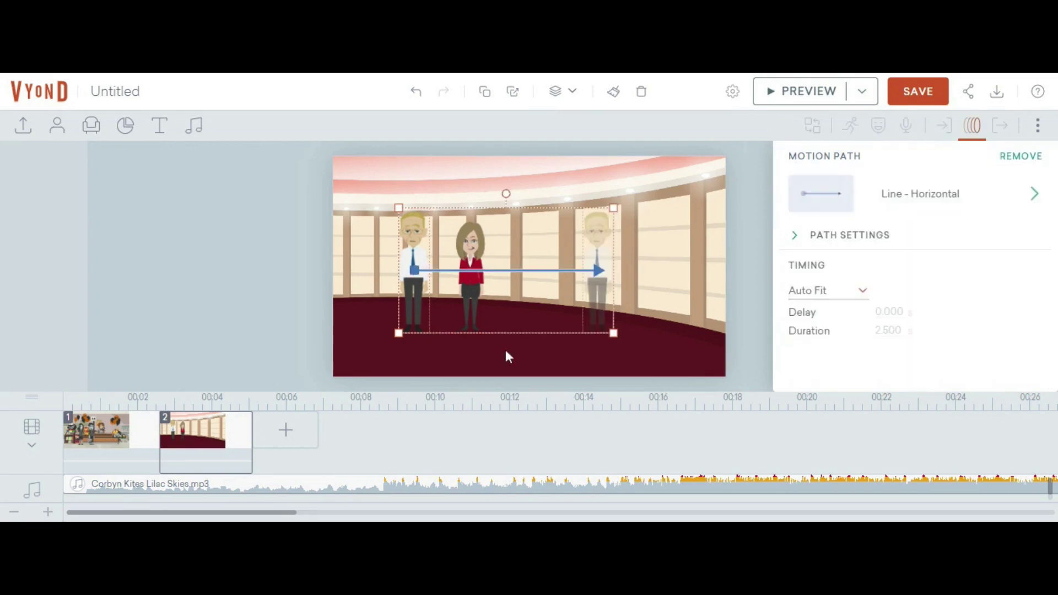
Step: Make the man's path run from outside the scene's left edge to its middle, and move the woman to the scene's right side
left_click_drag(408, 271, 225, 281)
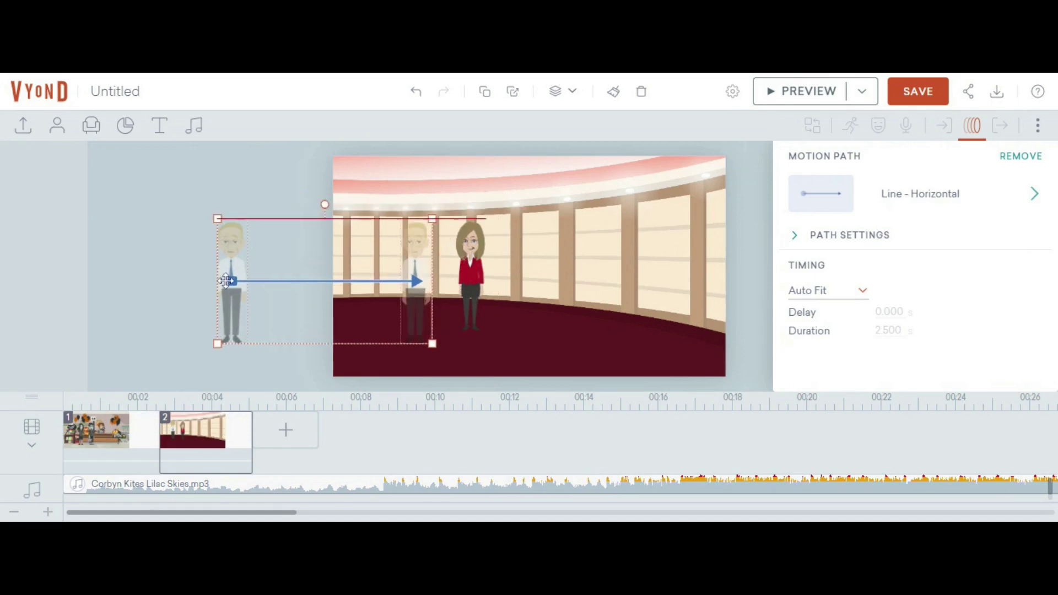
left_click(501, 327)
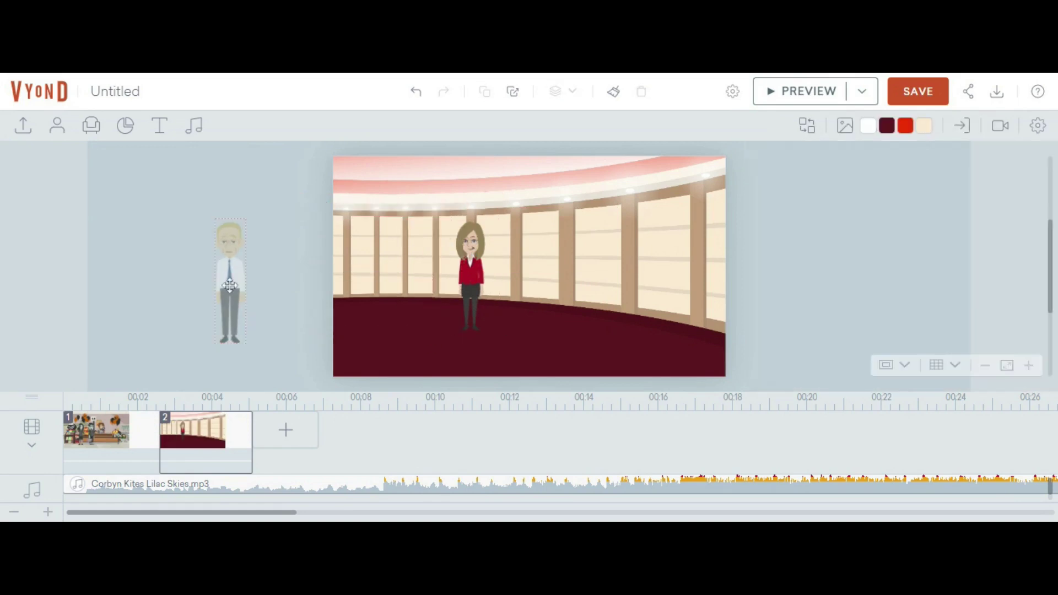
left_click_drag(230, 286, 519, 301)
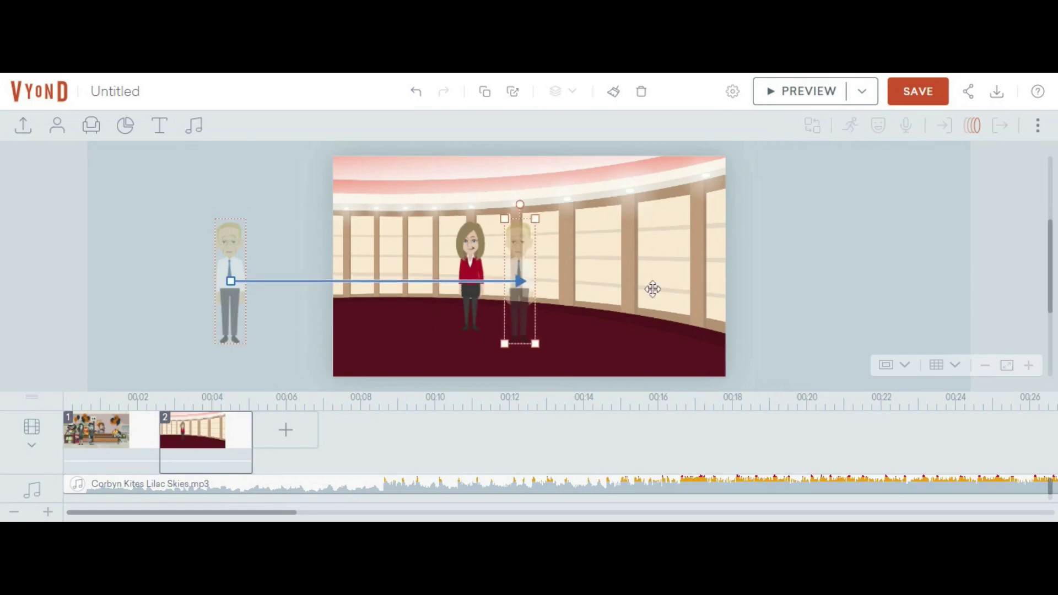
left_click(652, 289)
left_click_drag(462, 251, 671, 256)
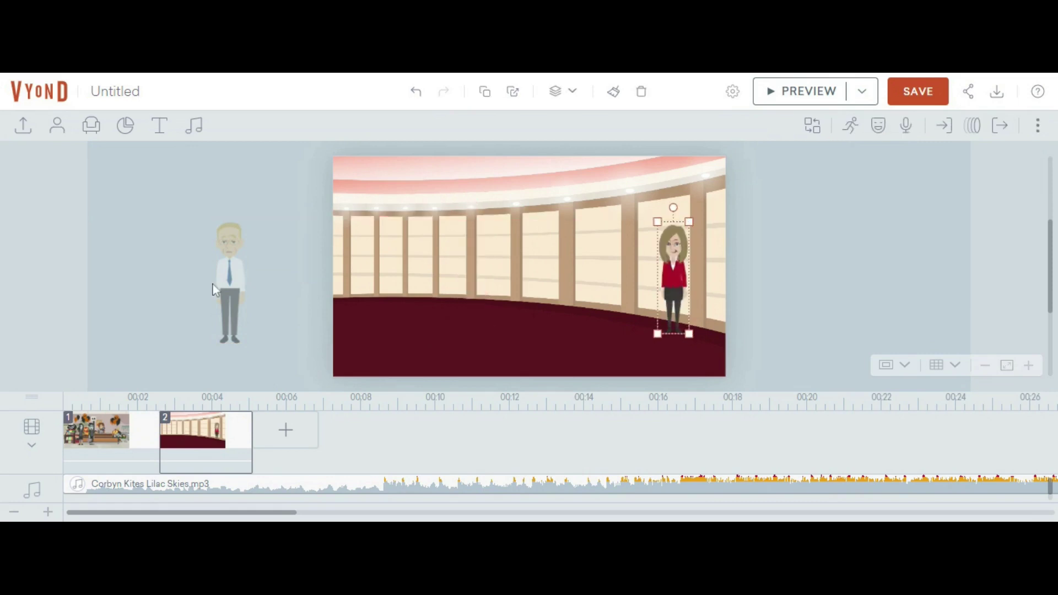
Step: Search the blond man's available actions for "walk"
left_click(226, 284)
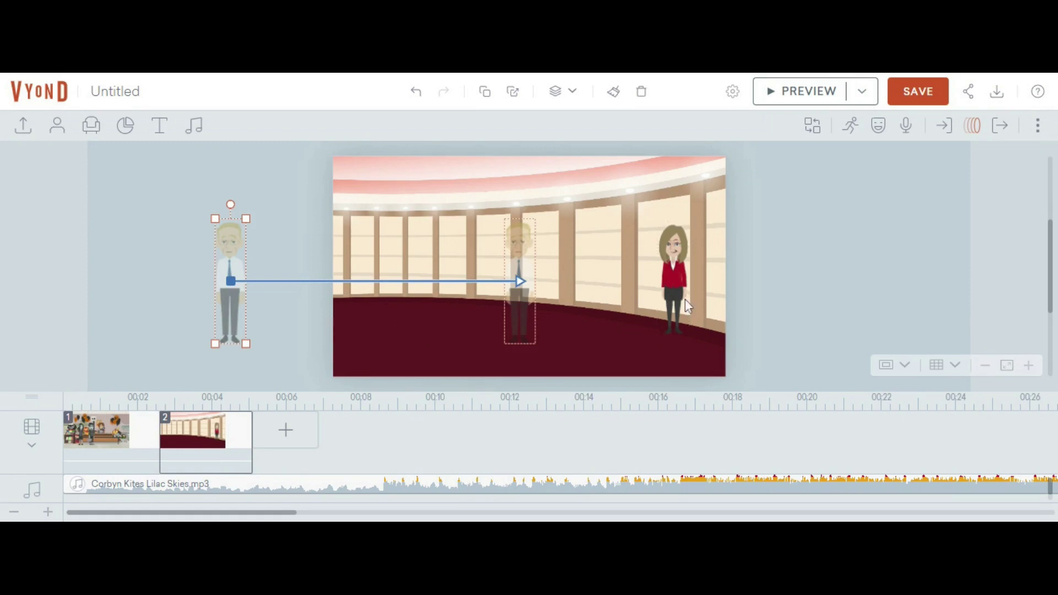
left_click(852, 127)
left_click(866, 163)
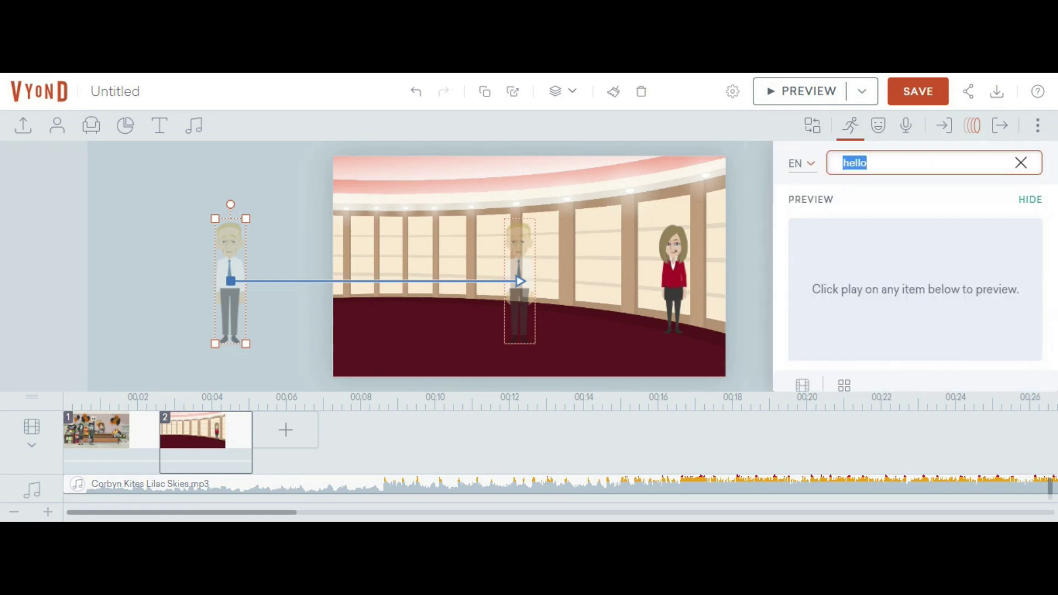
type("walk")
key("Return")
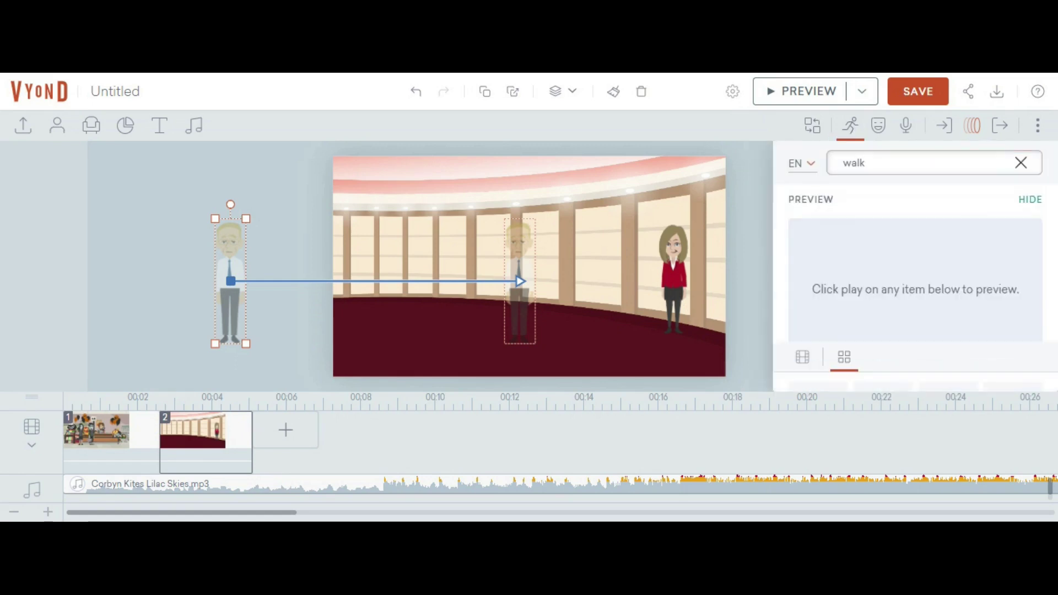
Step: Apply the Holding hands - Walking action to the blond man
scroll(923, 317, "down", 2)
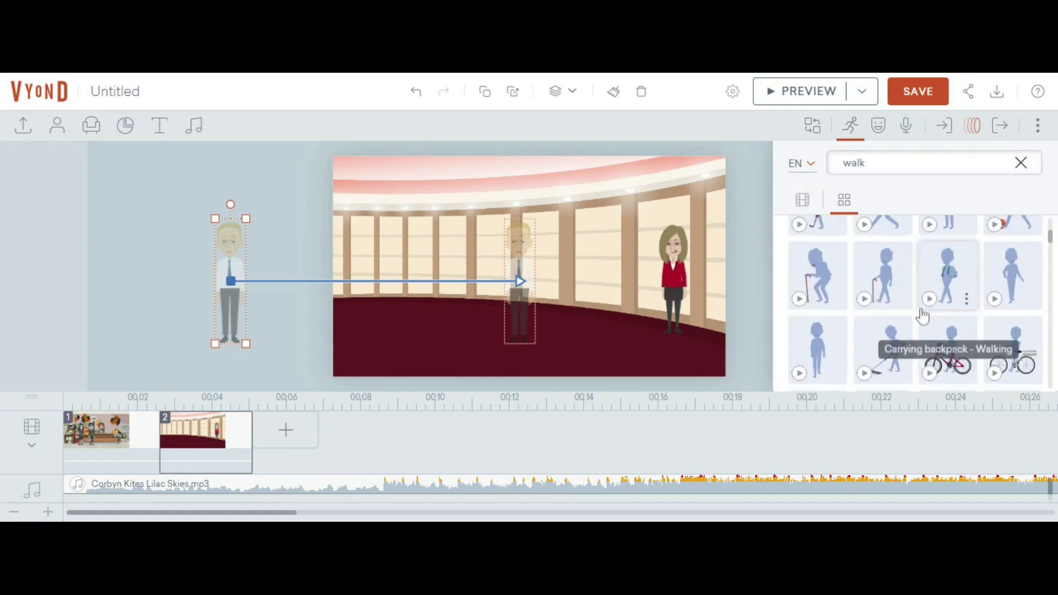
scroll(923, 317, "down", 1)
scroll(923, 315, "down", 1)
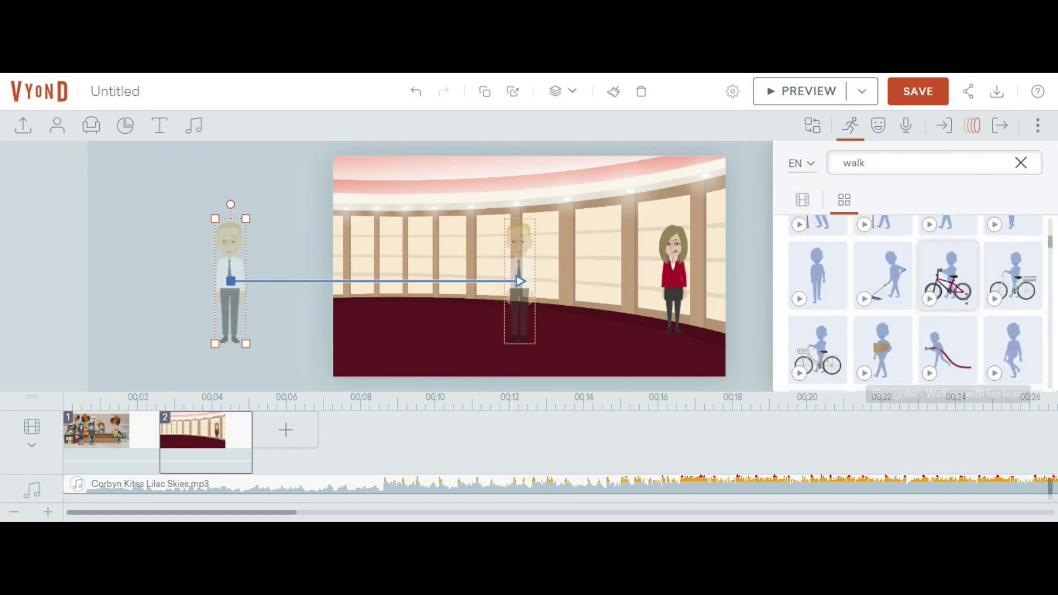
scroll(945, 311, "up", 2)
scroll(944, 312, "down", 2)
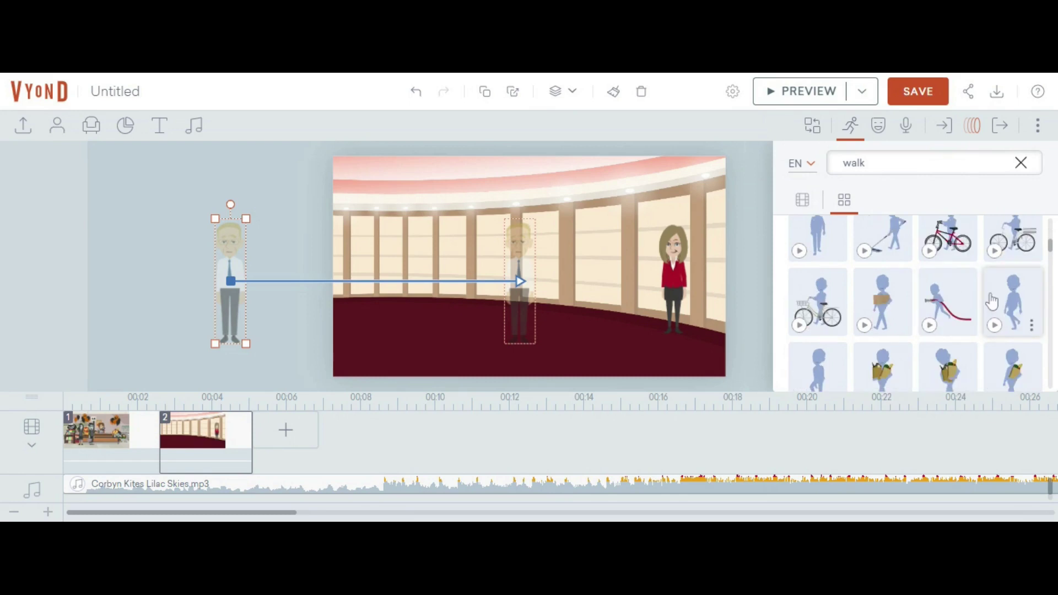
scroll(861, 343, "down", 2)
scroll(940, 338, "down", 3)
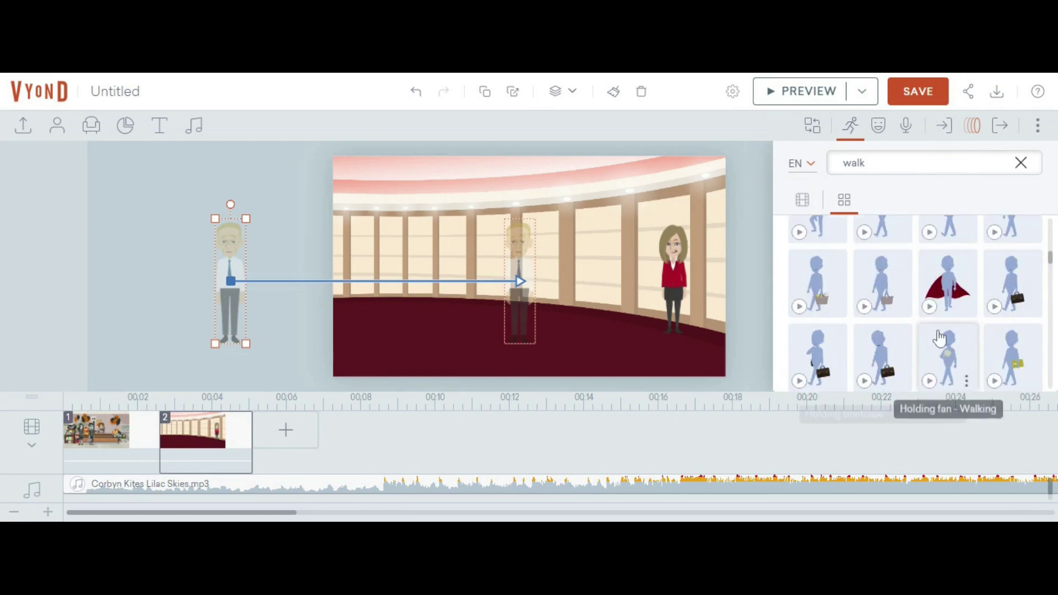
scroll(941, 333, "down", 3)
scroll(942, 329, "down", 3)
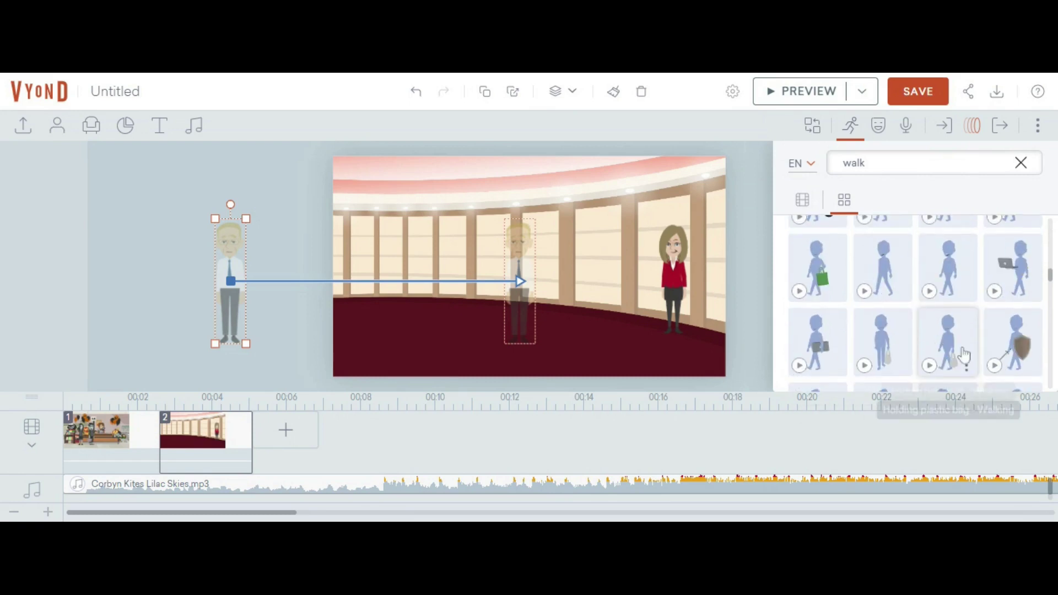
scroll(945, 261, "down", 1)
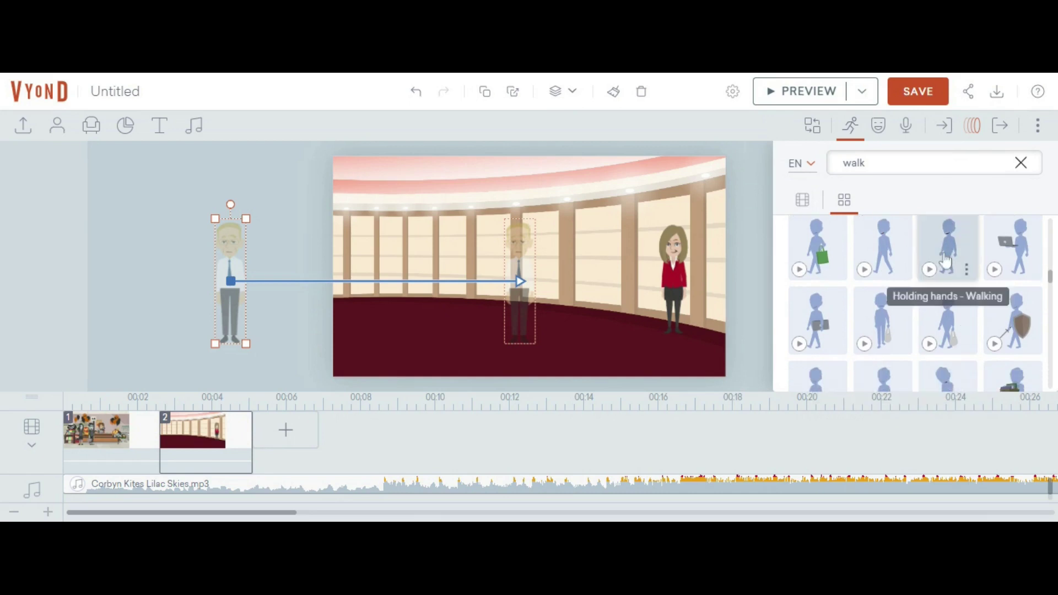
left_click(946, 260)
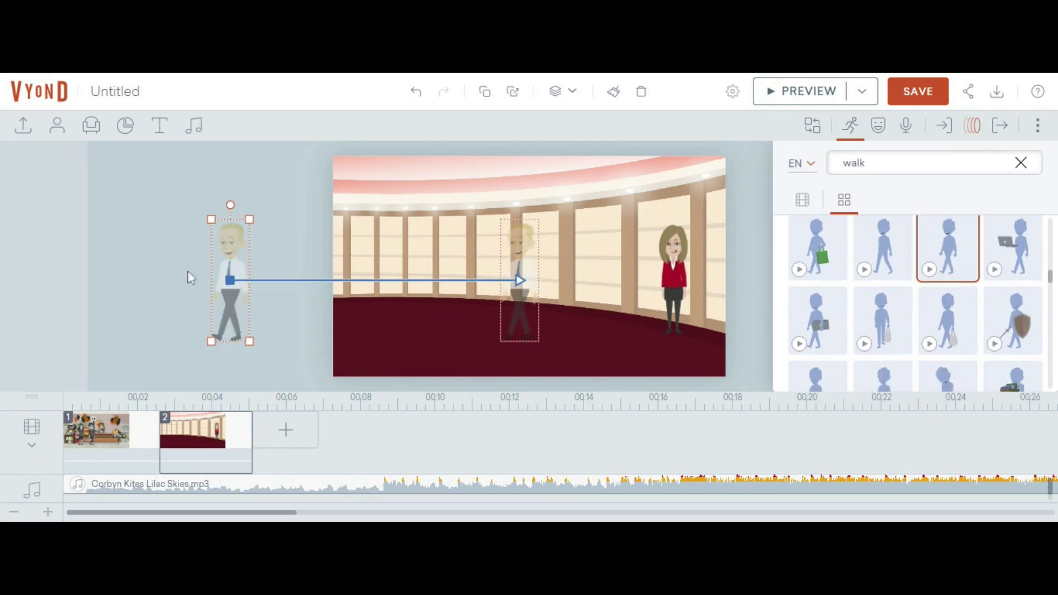
Step: Mirror the walking blond man so that he faces right, towards the scene
right_click(241, 296)
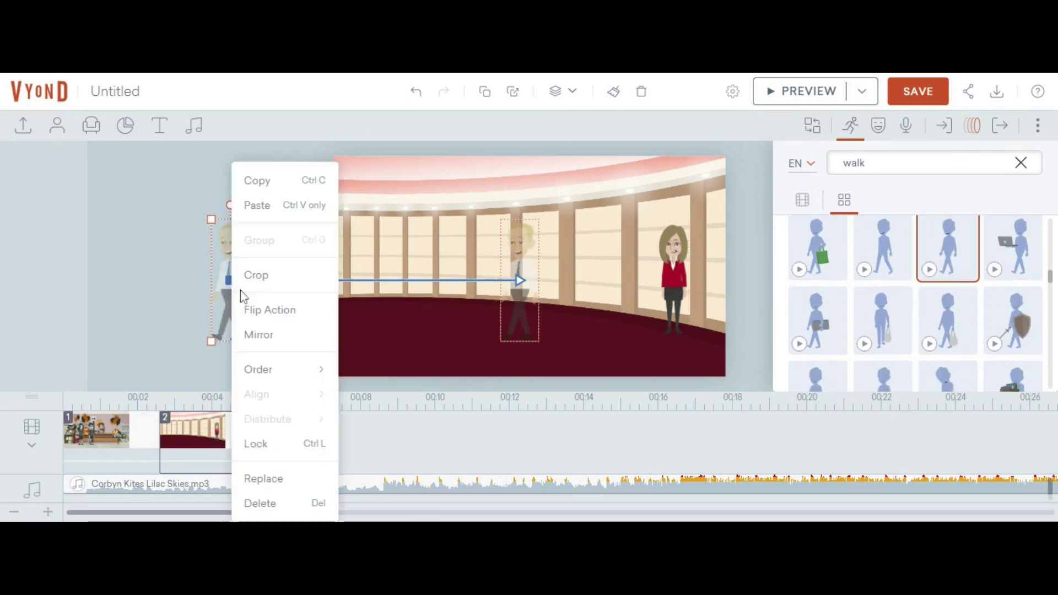
mouse_move(286, 371)
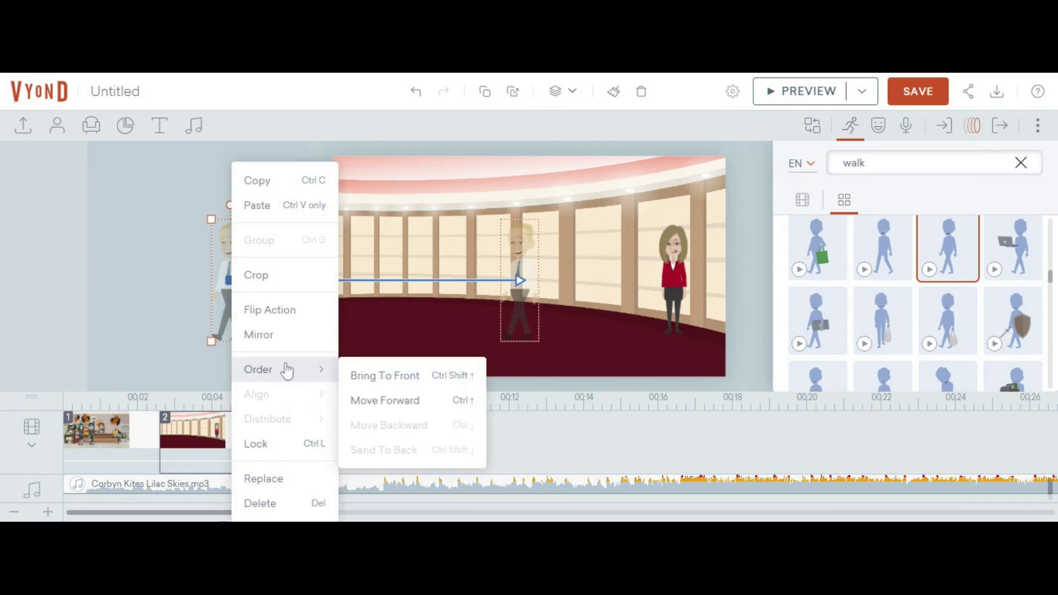
left_click(270, 336)
right_click(231, 282)
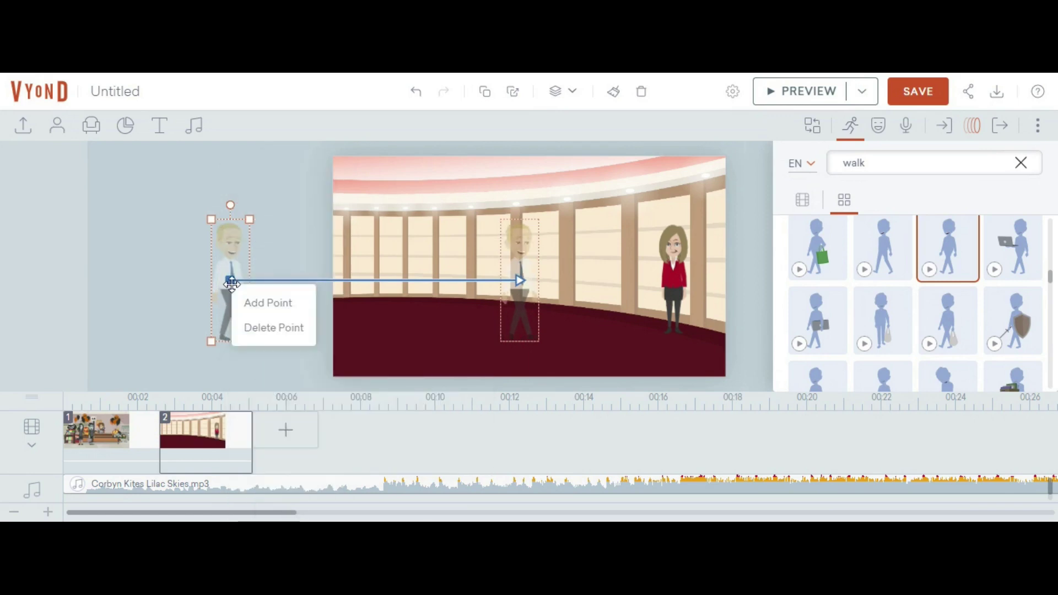
left_click(259, 325)
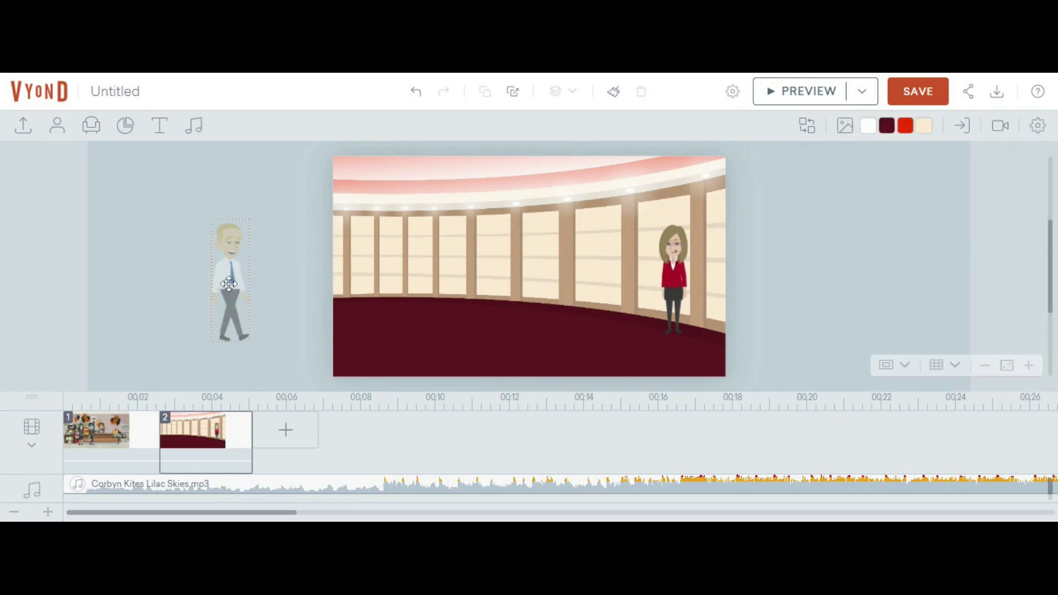
Step: Flip the blond man's walking action and flip it back again
right_click(230, 282)
left_click(189, 292)
right_click(219, 277)
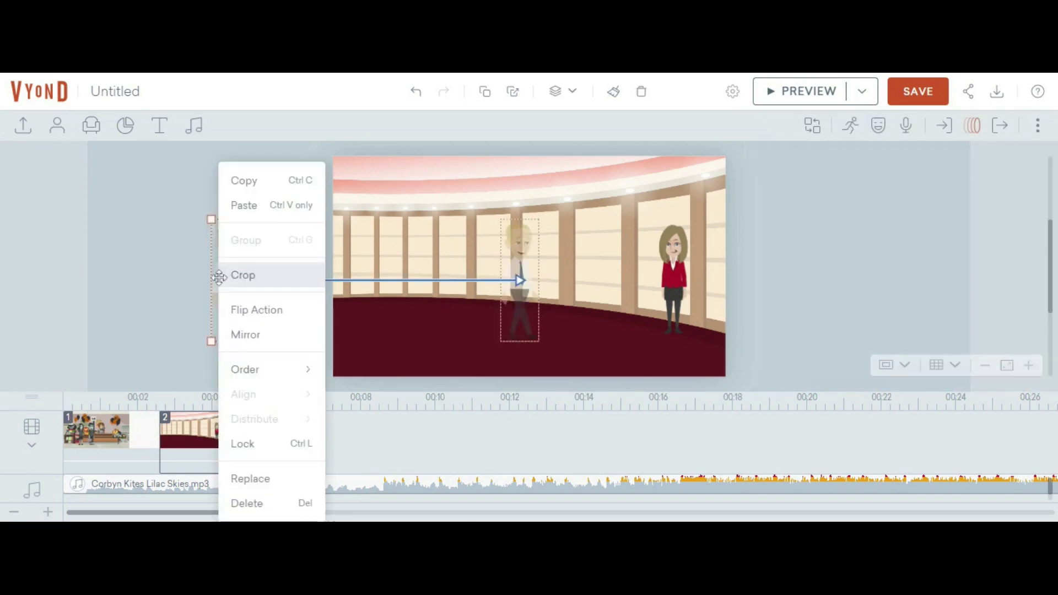
left_click(263, 320)
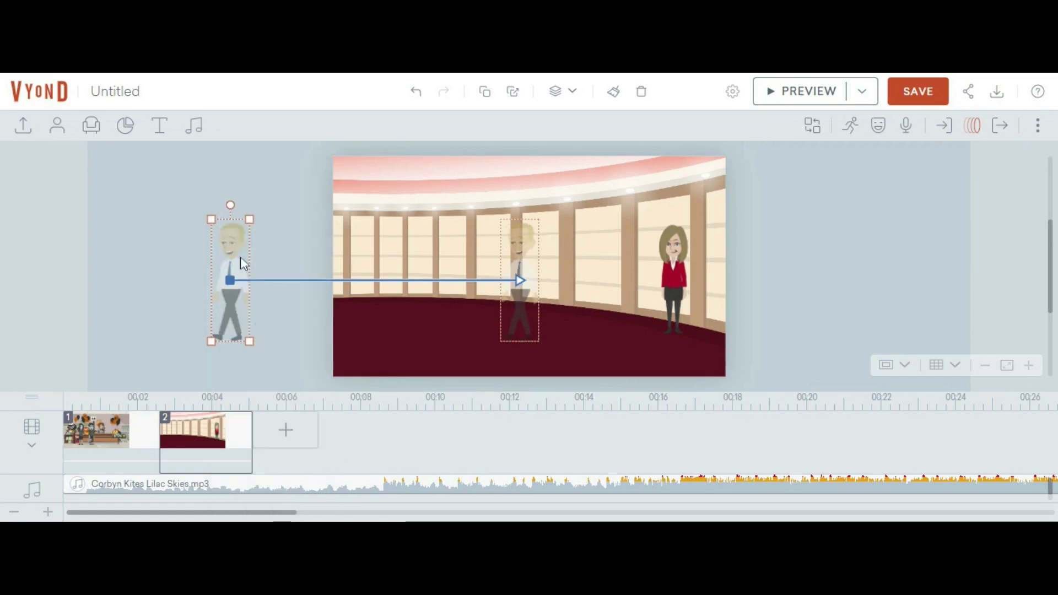
right_click(242, 273)
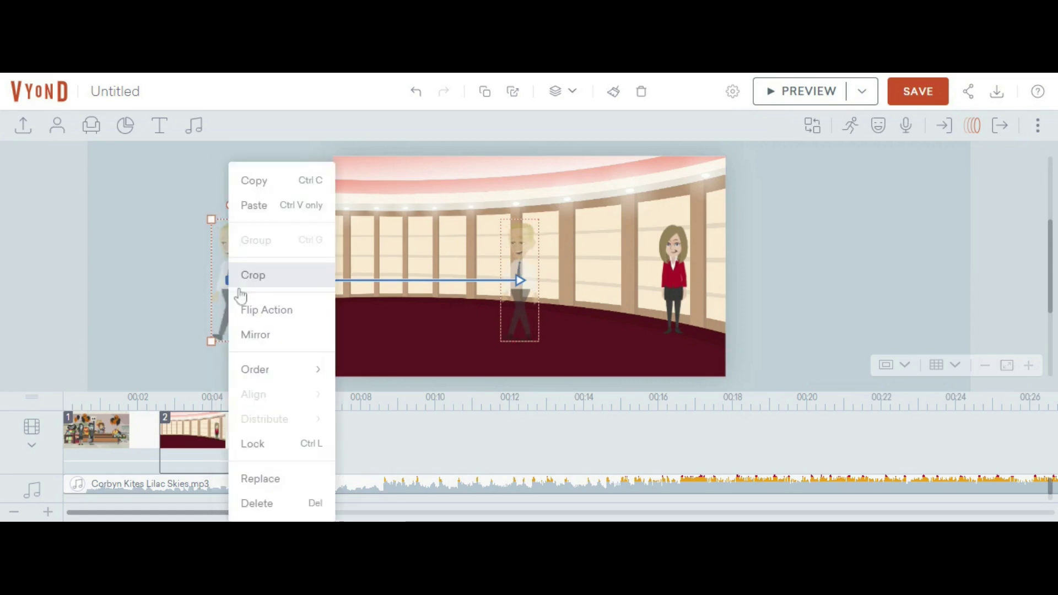
left_click(292, 312)
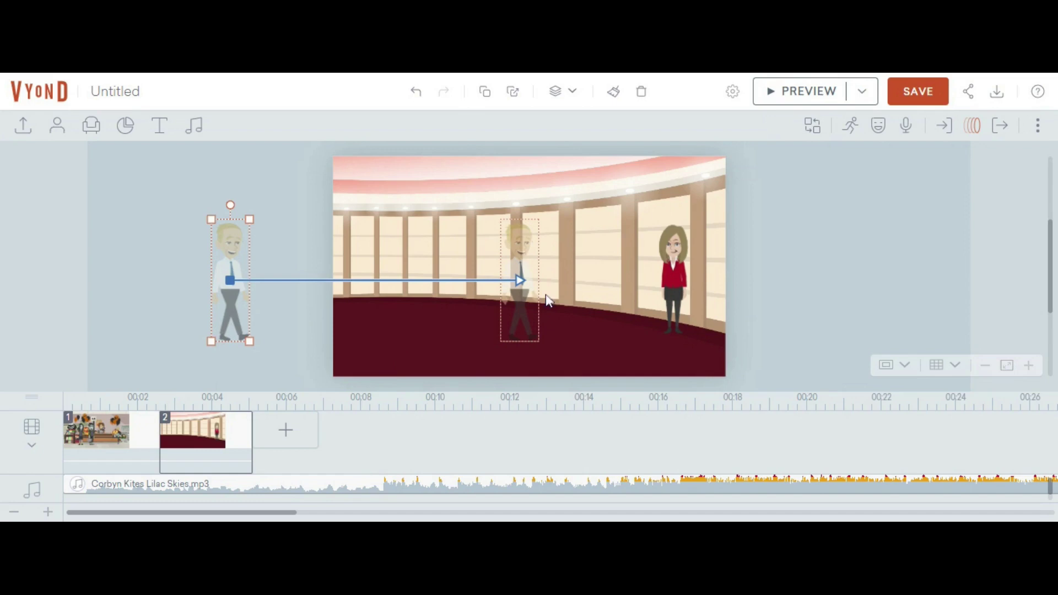
left_click(385, 299)
left_click(224, 289)
Step: Move the woman outside the scene's right edge and give her a Line - Horizontal motion path running to the left
left_click(679, 280)
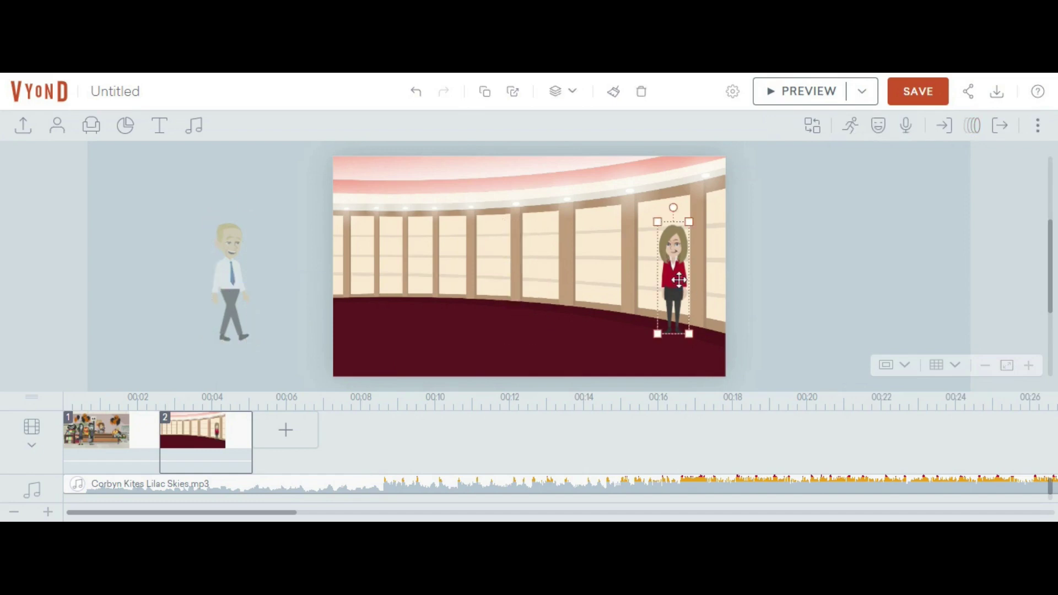
left_click_drag(679, 280, 828, 282)
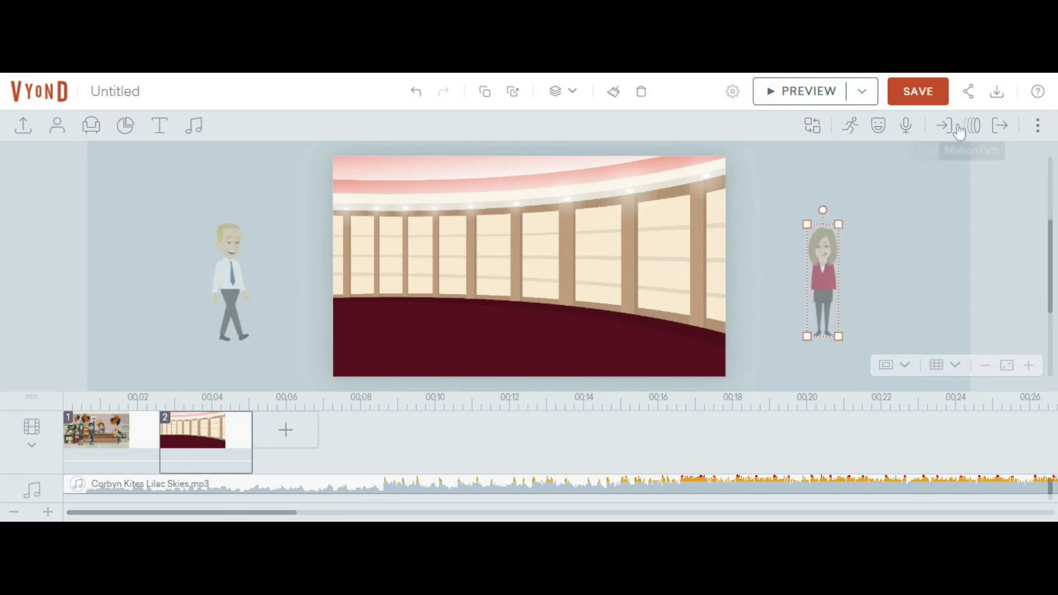
left_click(971, 126)
left_click(886, 200)
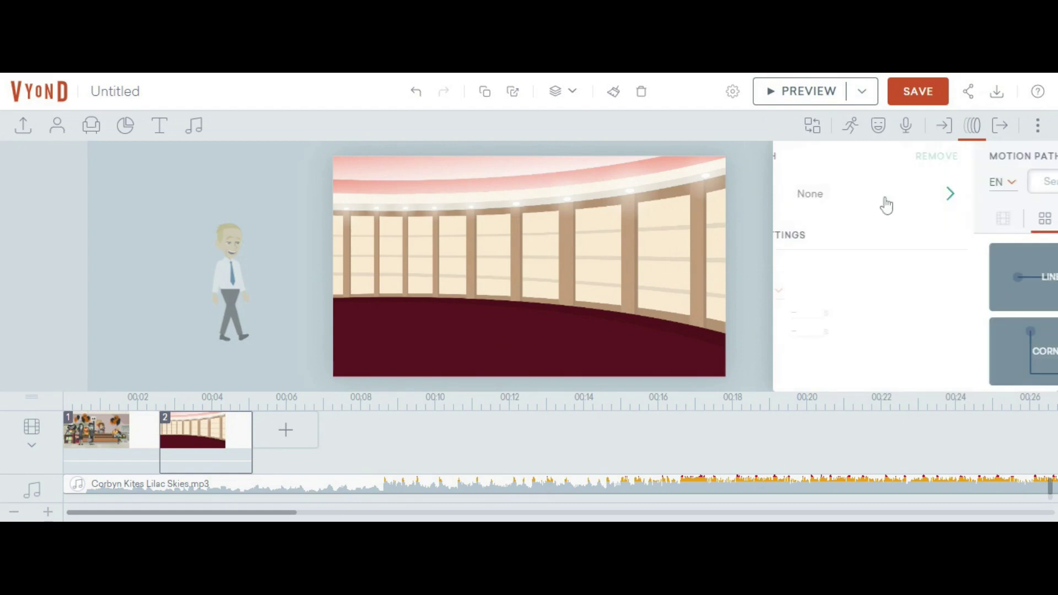
left_click(868, 277)
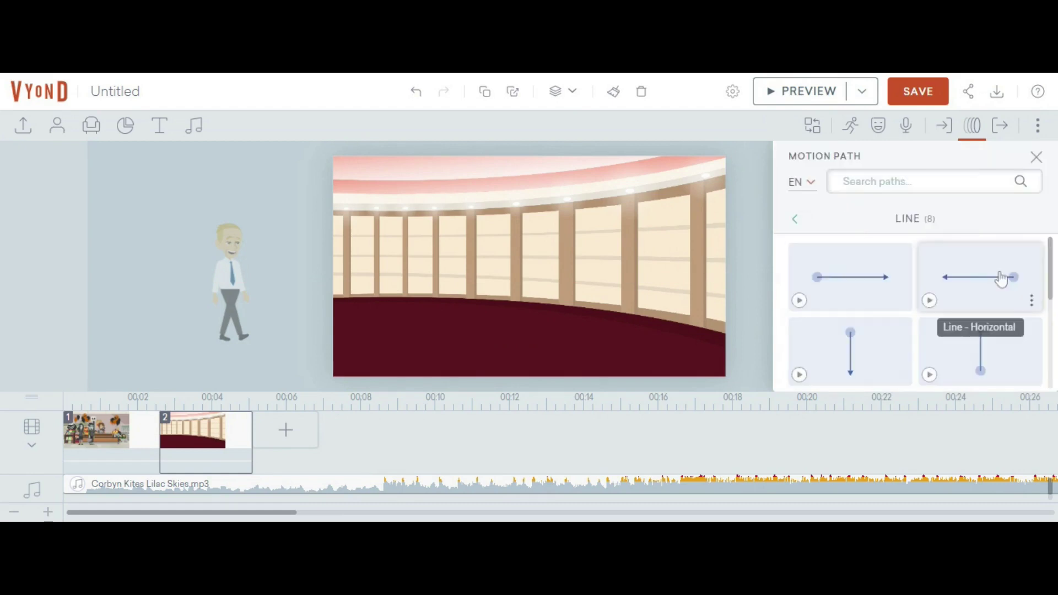
left_click(1002, 279)
left_click(550, 372)
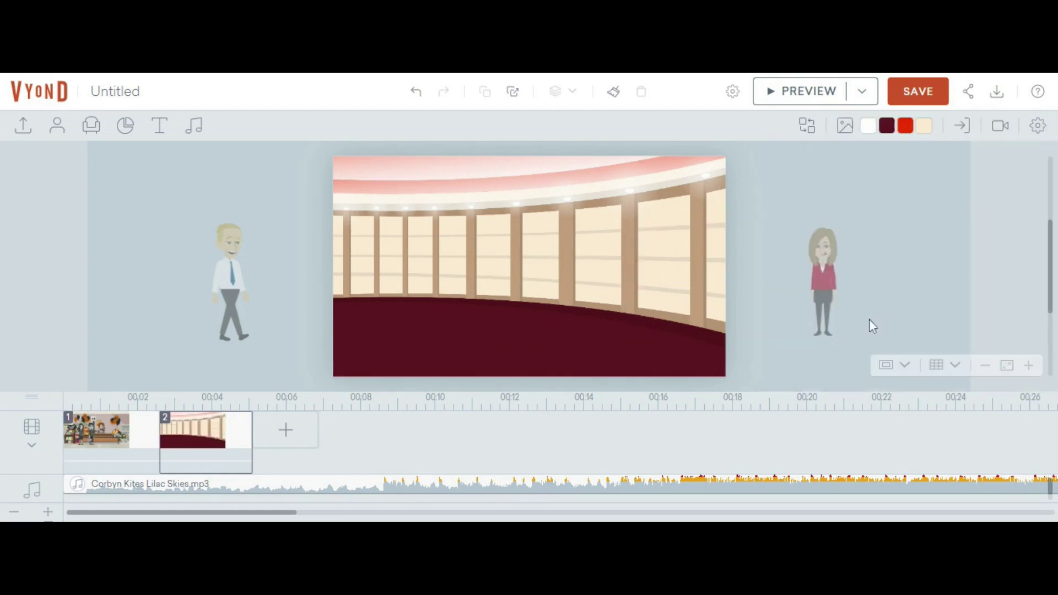
Step: Extend the woman's motion path so that it ends near the scene's middle, just right of the man's end position
left_click(822, 276)
left_click(636, 284)
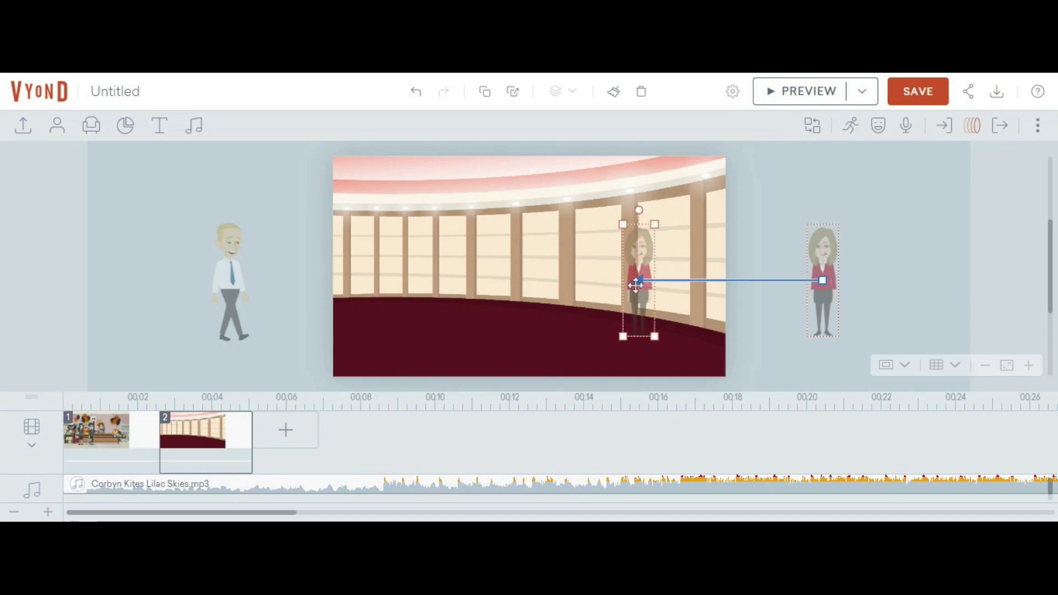
left_click_drag(635, 284, 575, 291)
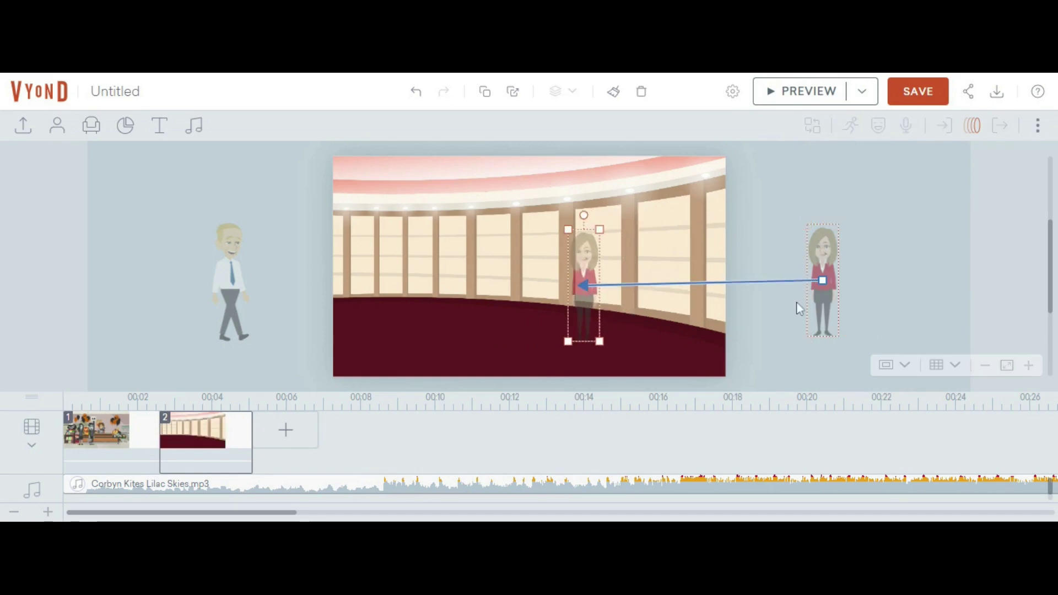
left_click(799, 307)
left_click(502, 298)
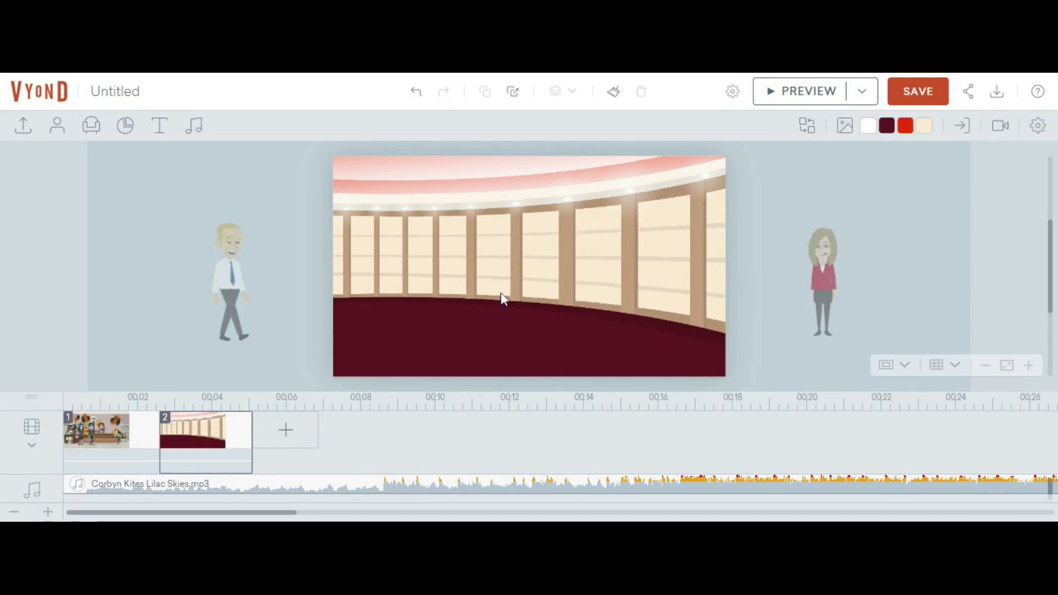
left_click(826, 284)
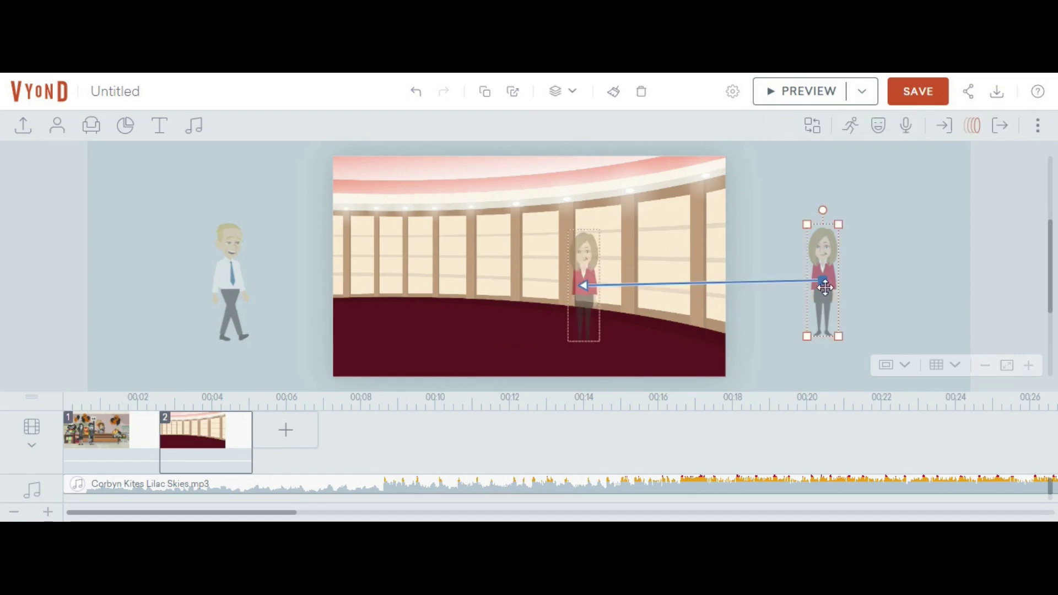
left_click(584, 303)
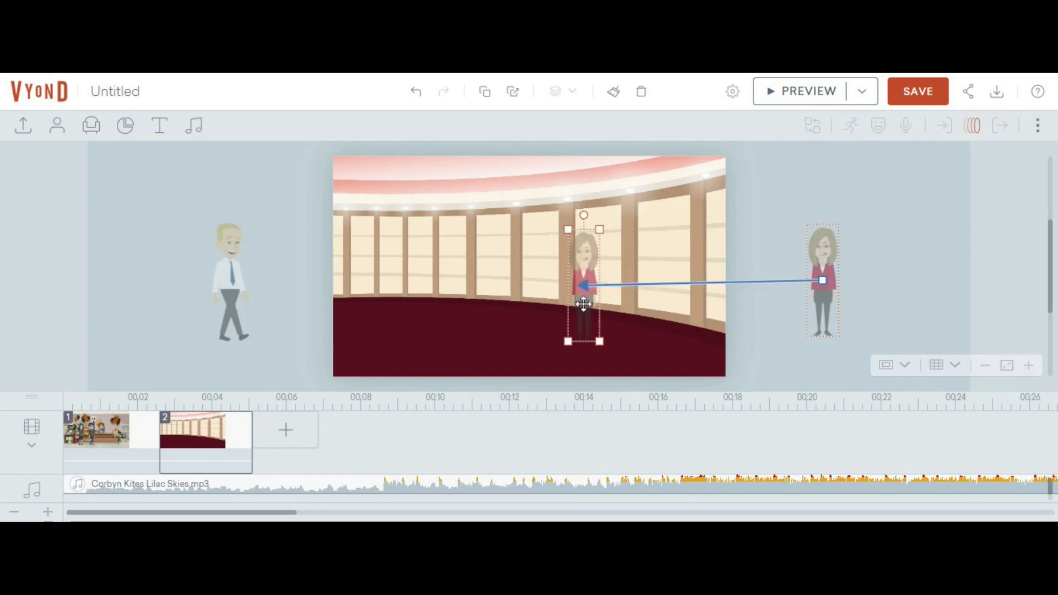
mouse_move(584, 304)
left_mouse_down()
mouse_move(470, 302)
mouse_move(572, 300)
left_mouse_up()
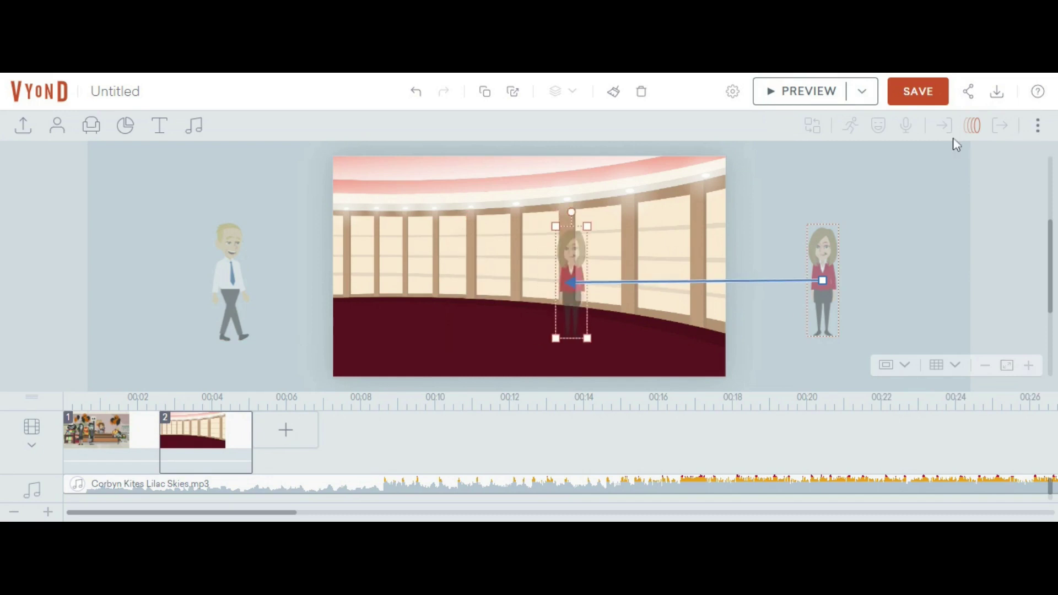
Step: Give the woman at the path's start the walking action listed just before Holding hands - Walking
left_click(905, 364)
left_click(849, 242)
left_click(824, 259)
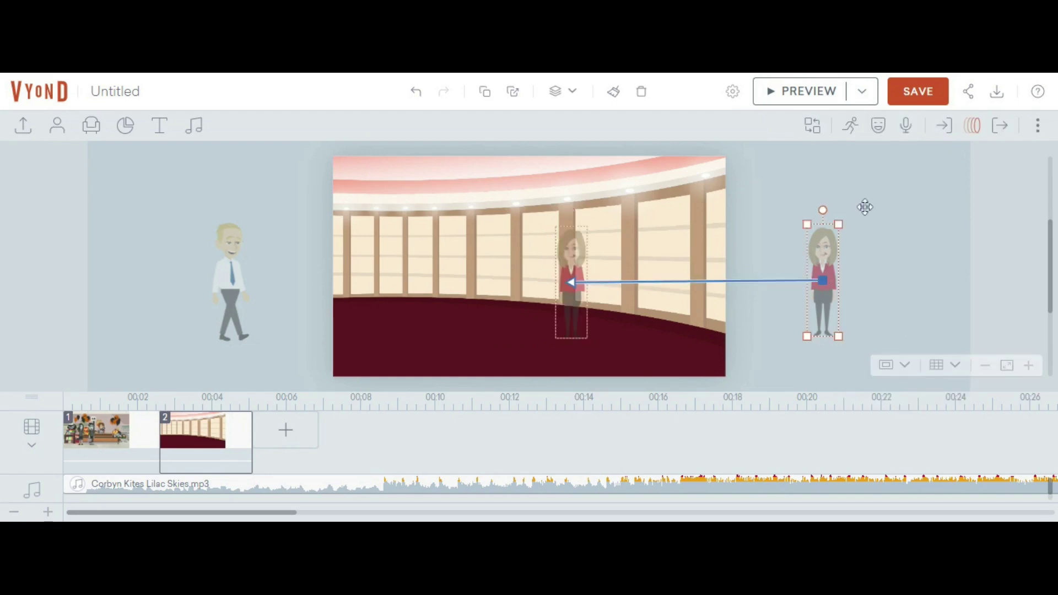
left_click(852, 126)
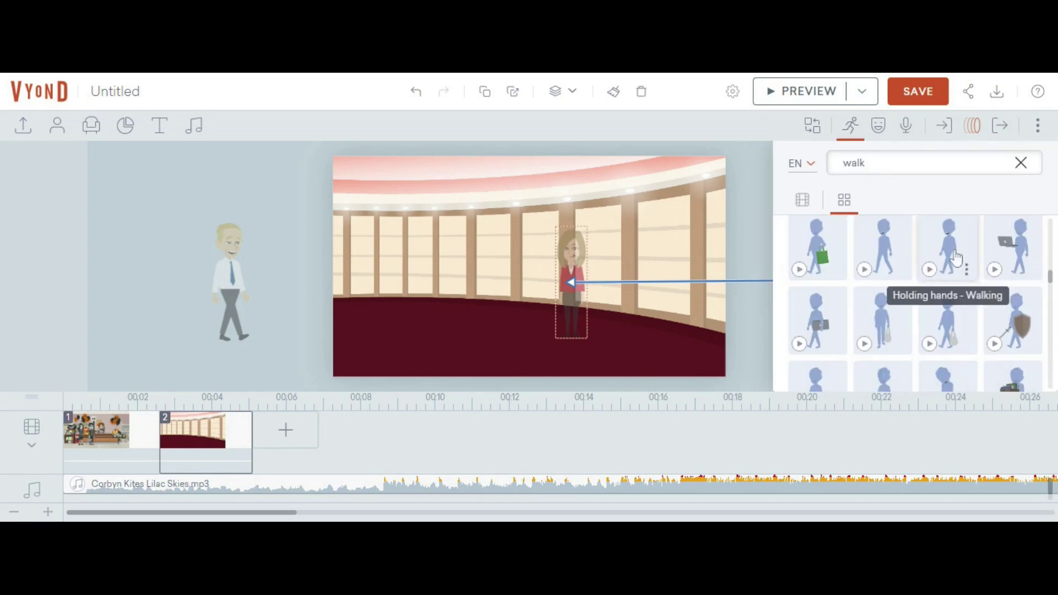
left_click(882, 258)
left_click(624, 349)
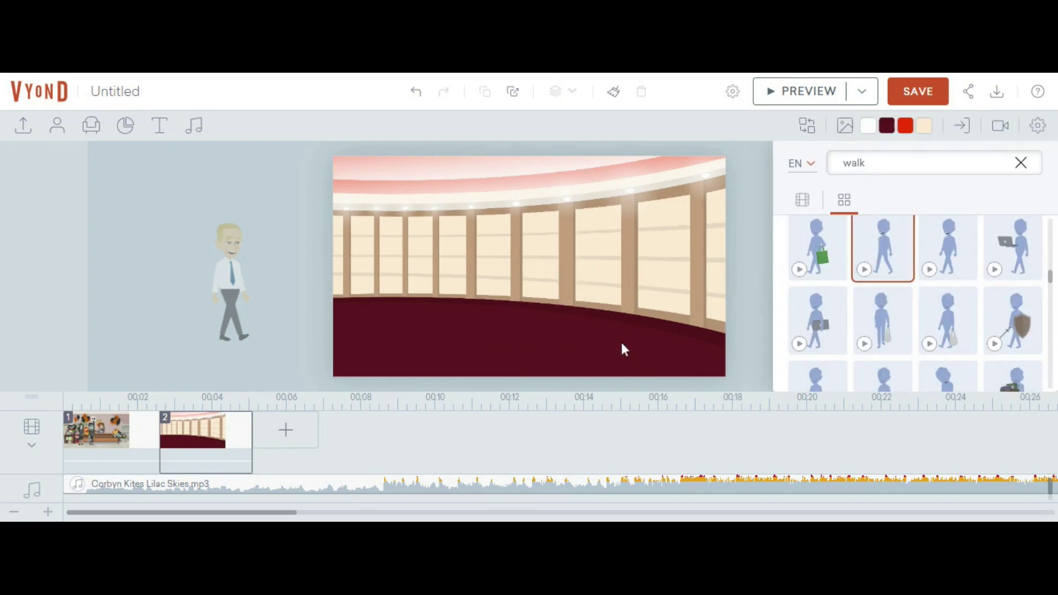
Step: Preview the second scene to check both characters walking in, and exit the preview
left_click(185, 190)
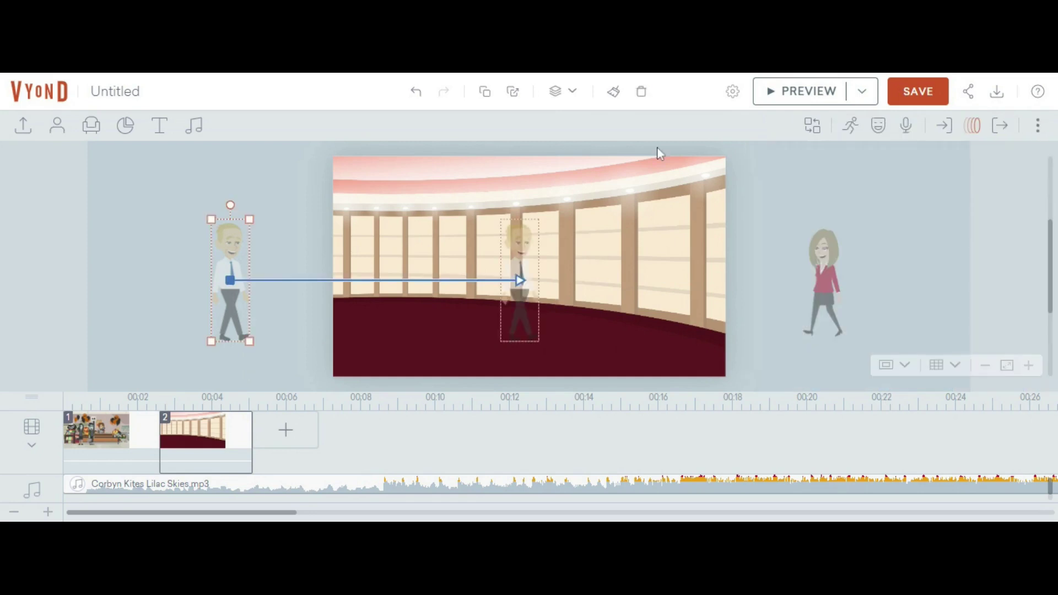
left_click(780, 100)
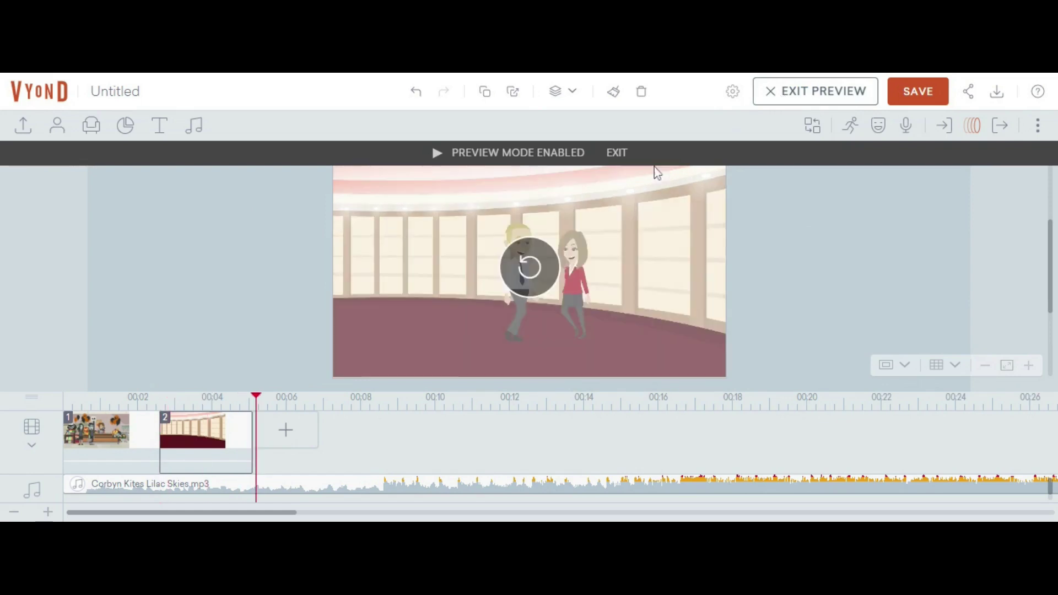
left_click(616, 153)
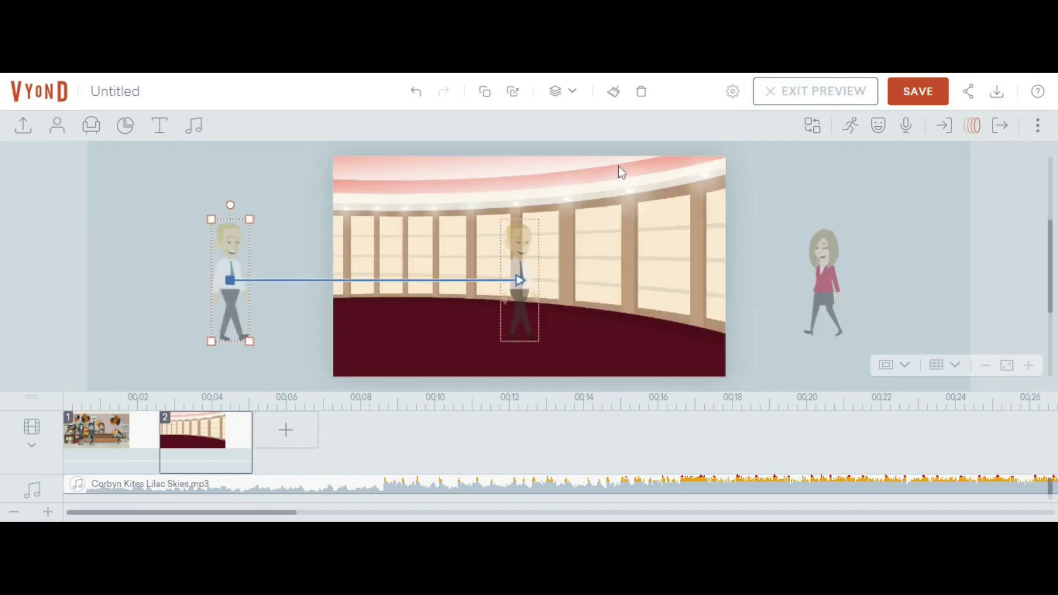
Step: Add a camera to the second scene and shrink its frame to about 271 × 153 px against the scene's left edge, around mid-height
left_click(618, 167)
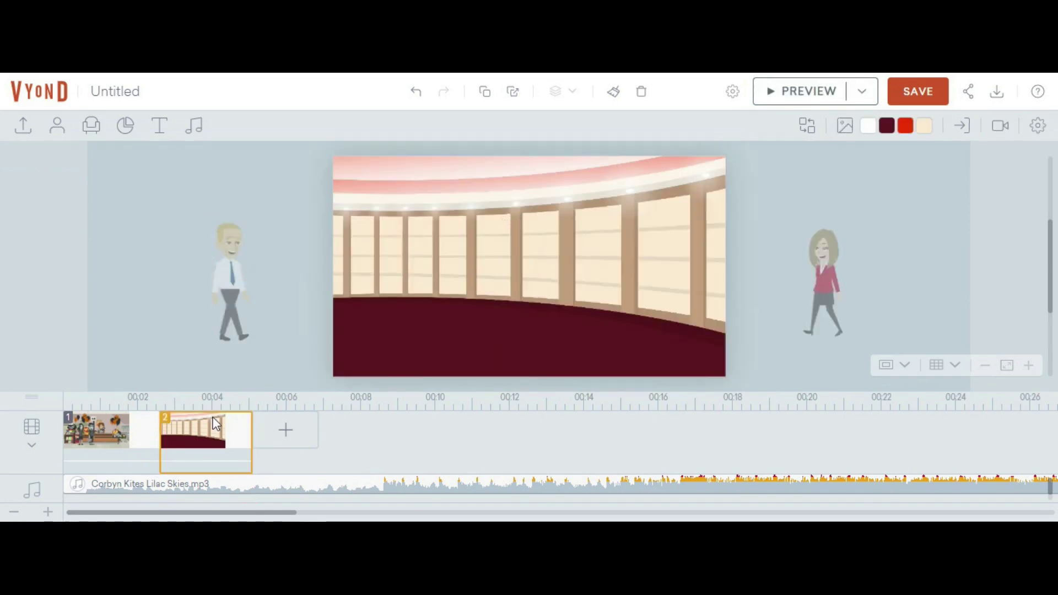
left_click(1003, 132)
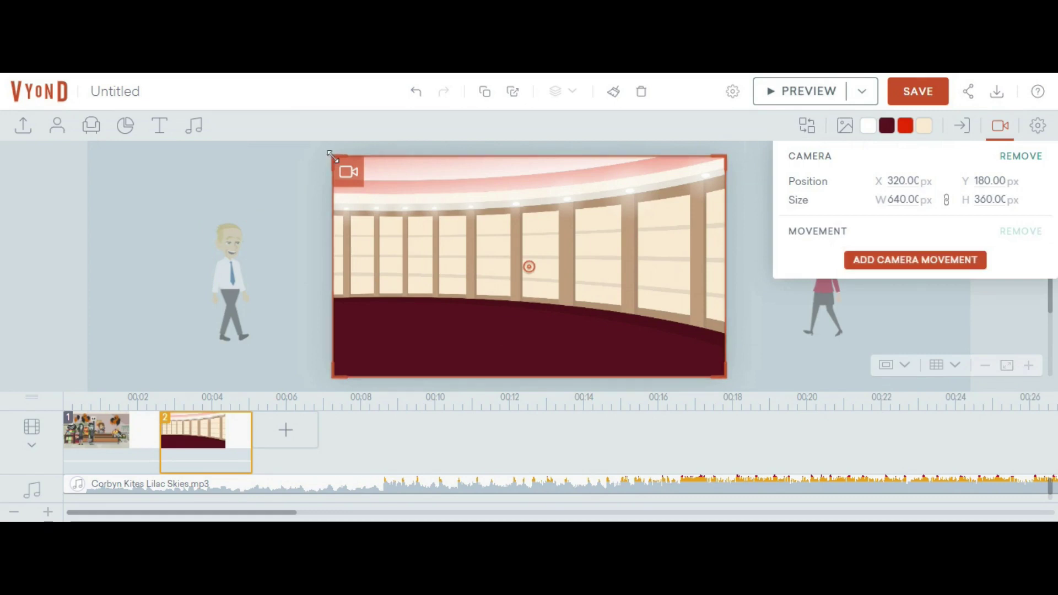
left_click_drag(331, 155, 454, 224)
key("Escape")
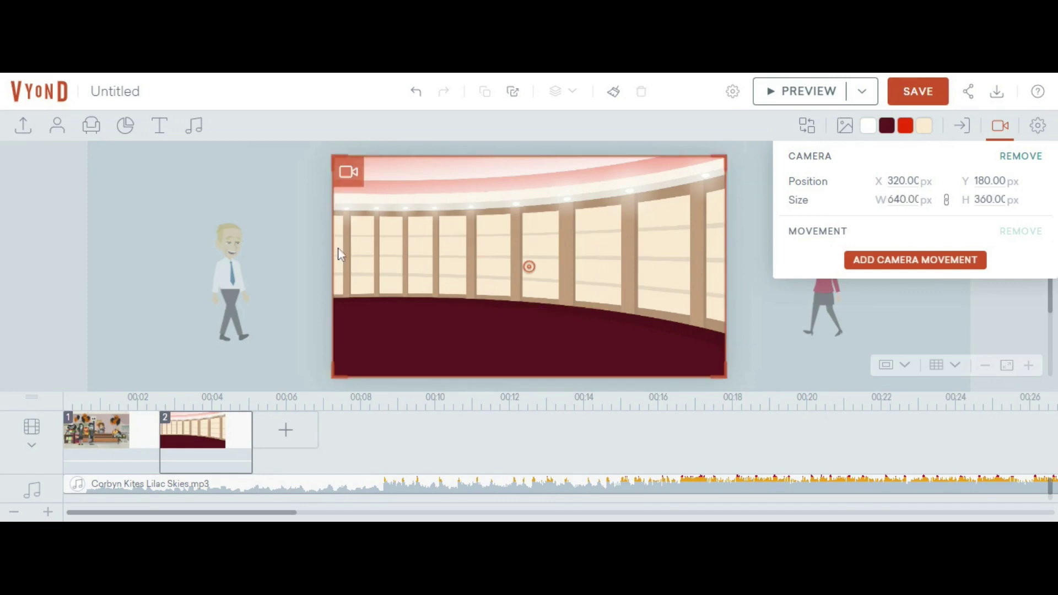
left_click_drag(340, 254, 391, 265)
left_click_drag(338, 156, 398, 193)
key("ctrl+z")
left_click_drag(334, 158, 328, 234)
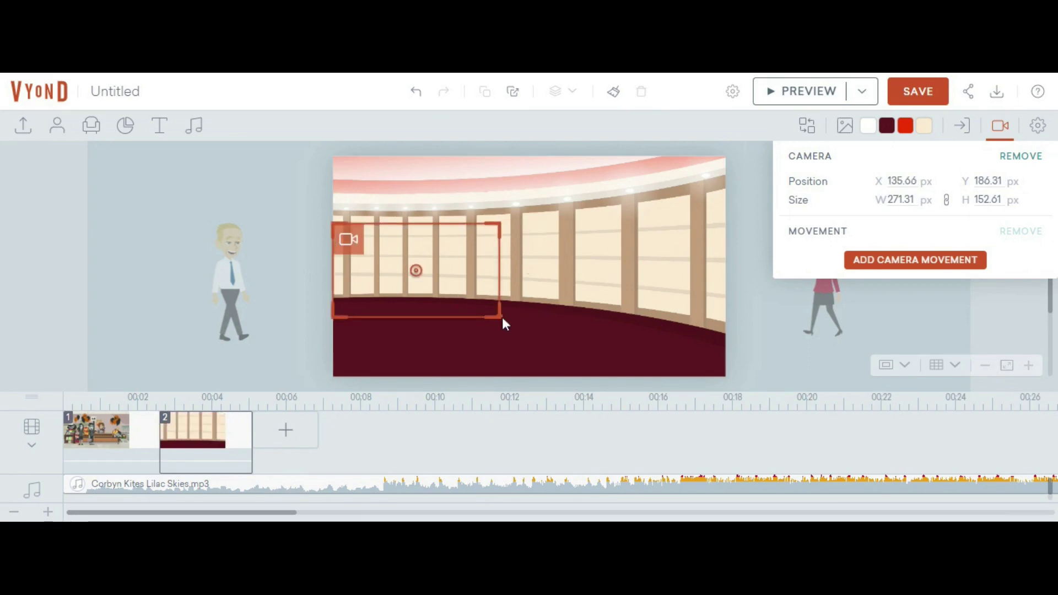
Step: Add a whole-scene camera movement ending on the full 640 × 360 px scene, and save and preview the result
left_click(847, 264)
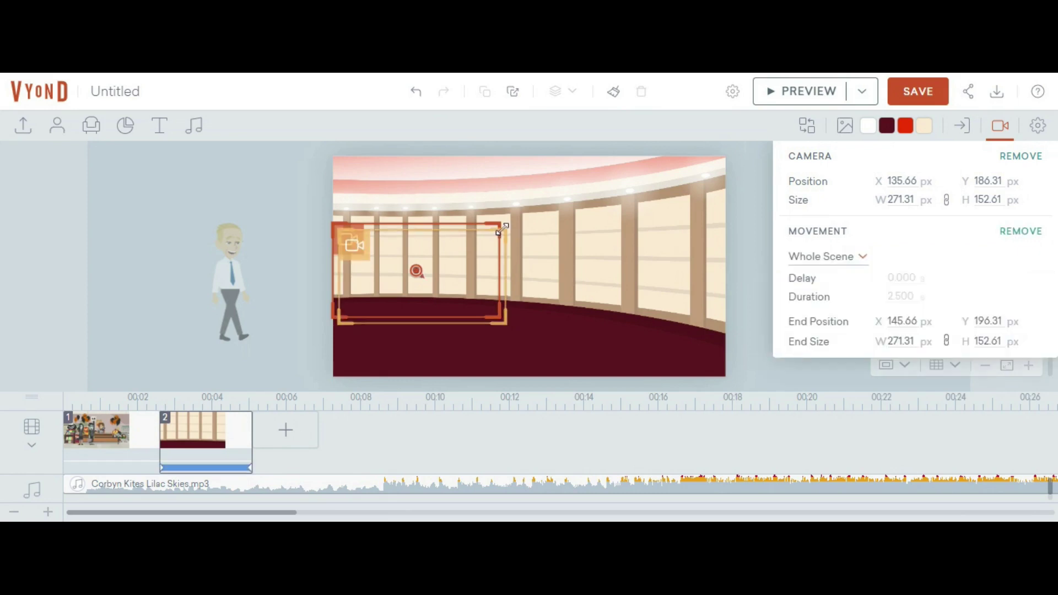
left_click_drag(502, 228, 619, 209)
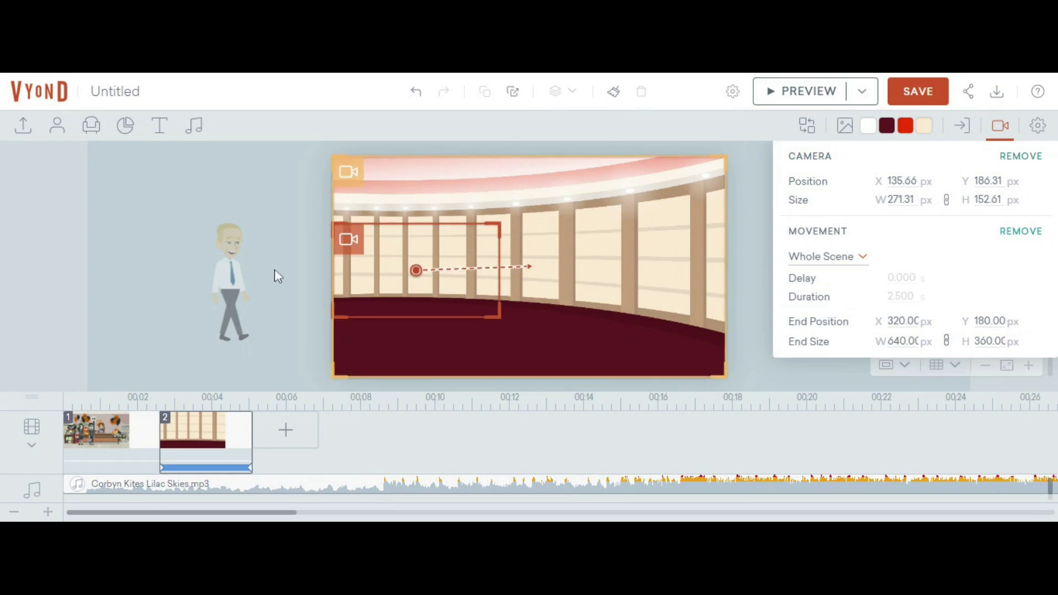
key("ctrl+s")
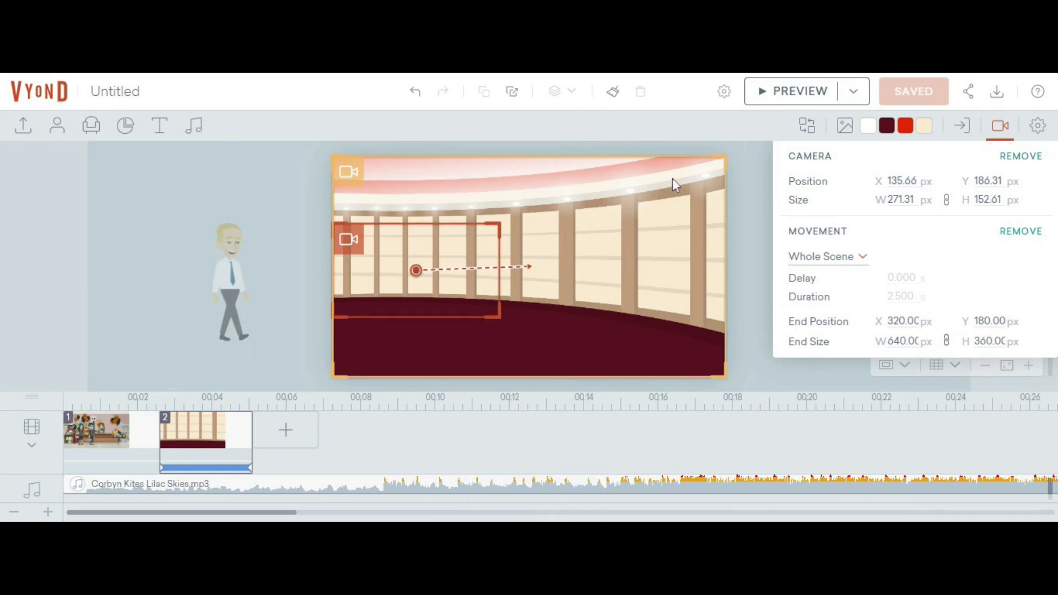
left_click(759, 99)
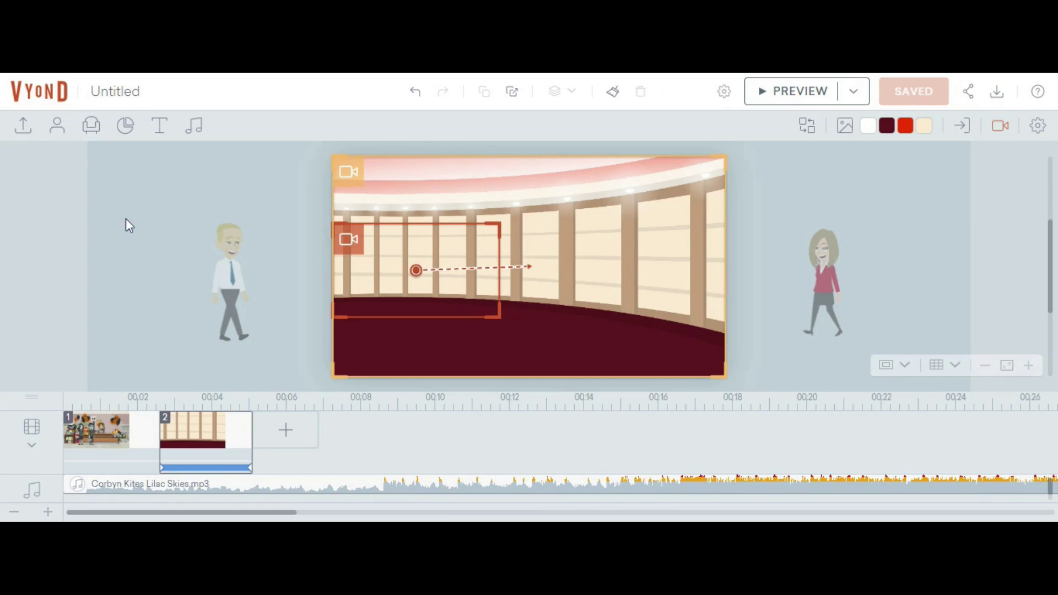
Step: Apply the Iris - Circle - Down scene transition to the second scene
left_click(963, 127)
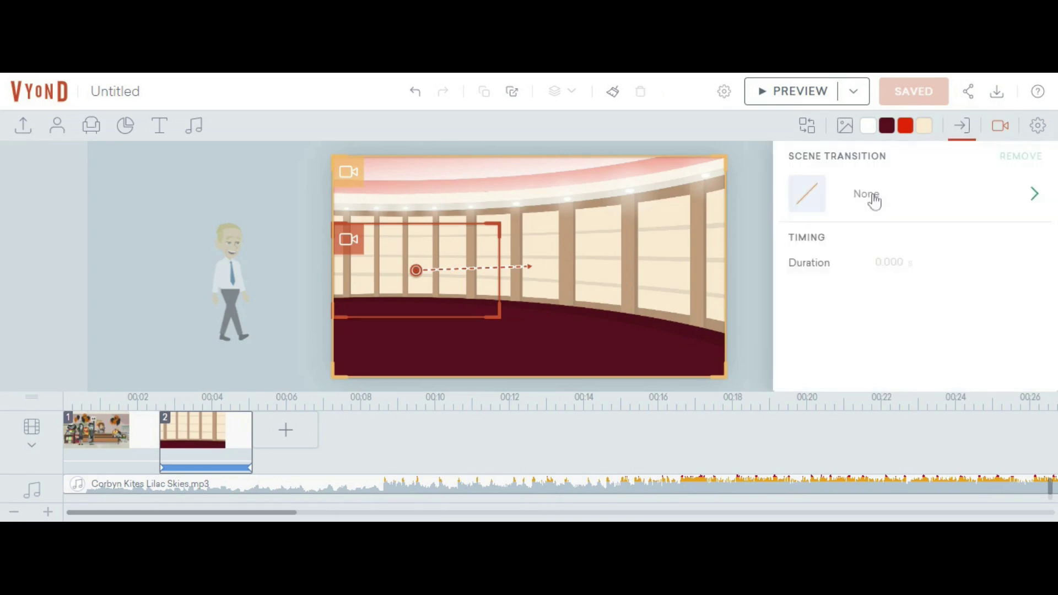
left_click(875, 202)
scroll(895, 342, "down", 2)
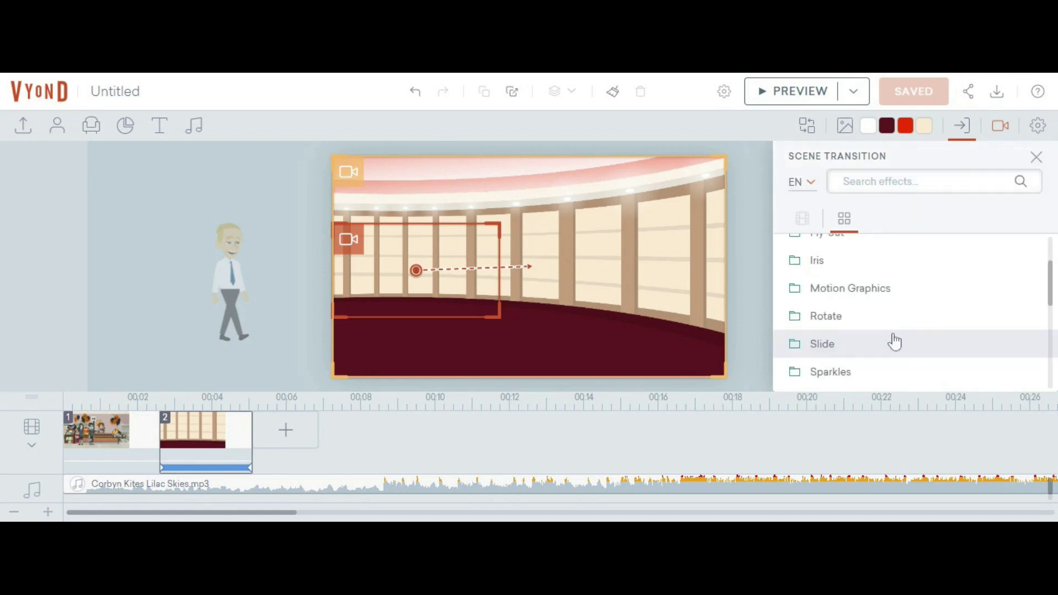
scroll(887, 342, "up", 1)
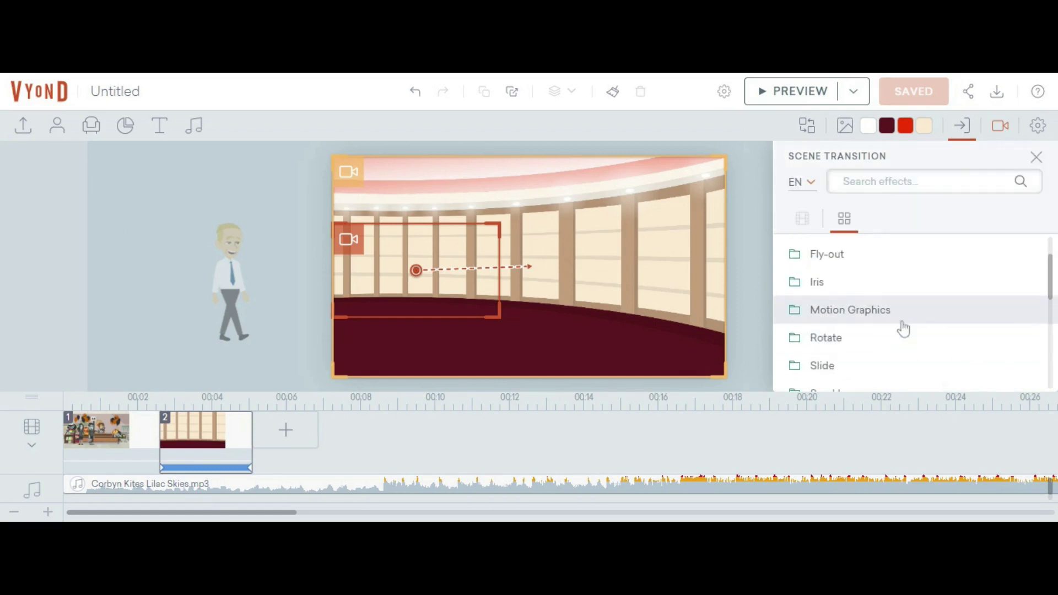
left_click(837, 296)
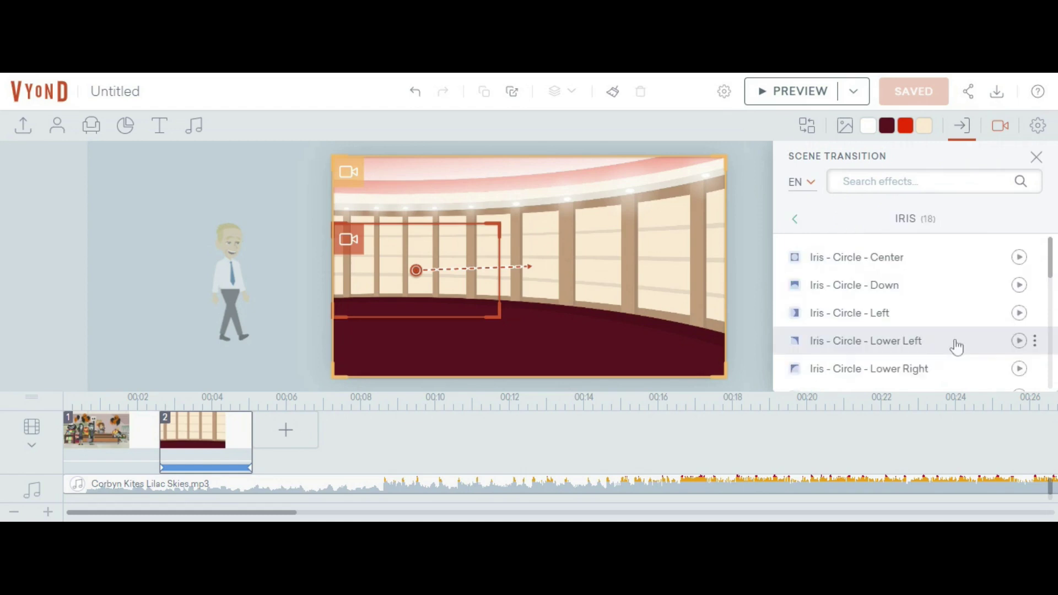
left_click(1019, 285)
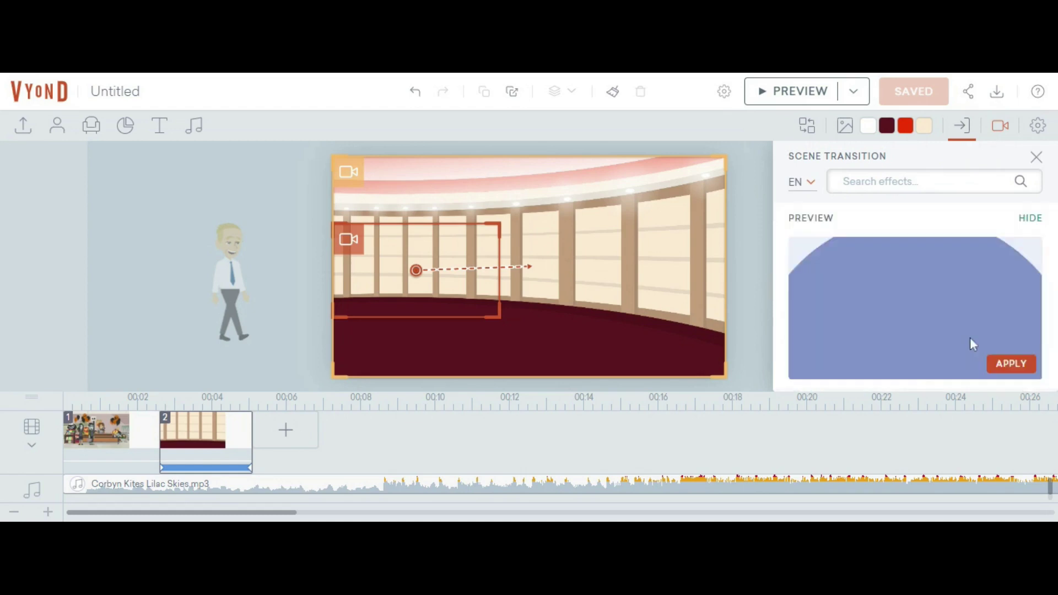
left_click(1017, 364)
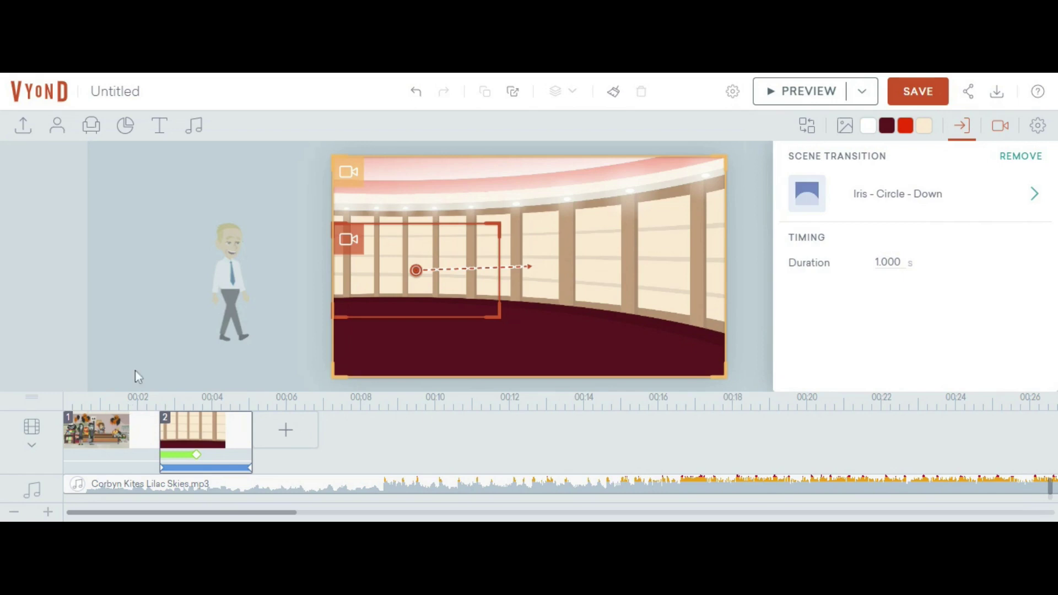
Step: Preview the second scene to check its transition and camera movement, and exit the preview
left_click(770, 102)
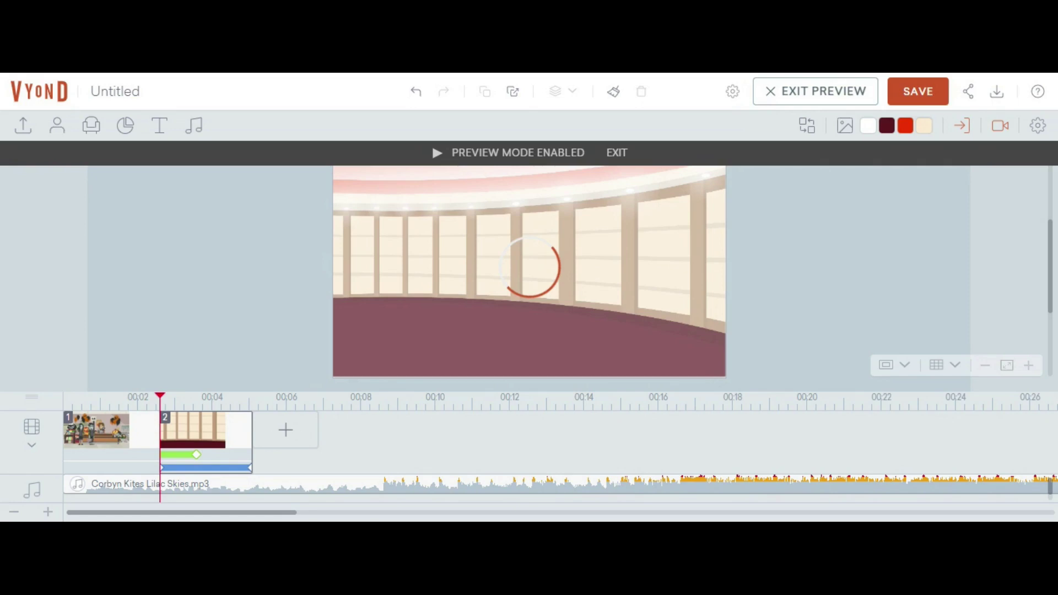
left_click(204, 395)
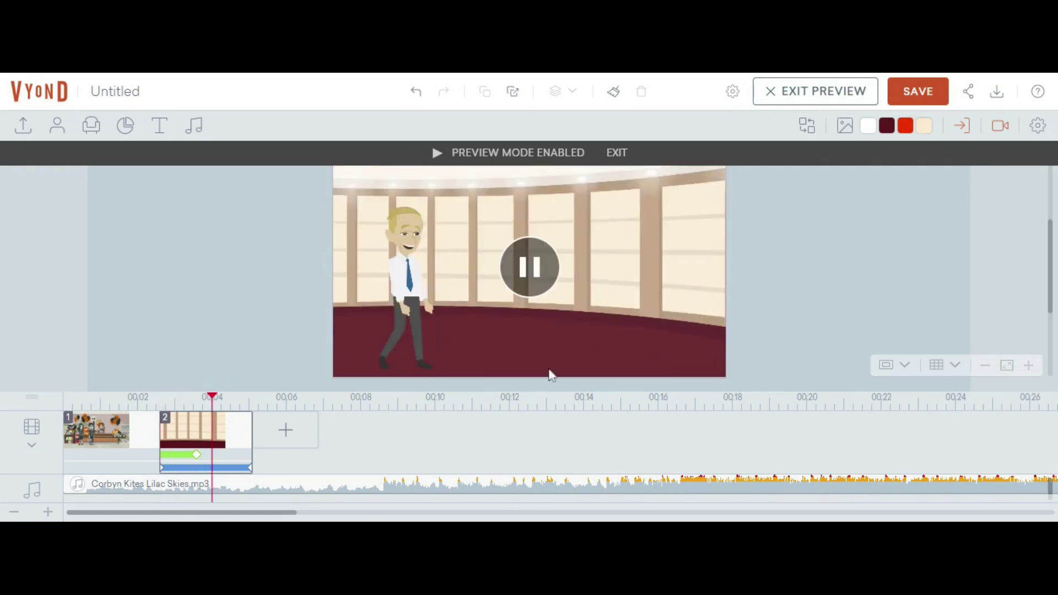
left_click(618, 153)
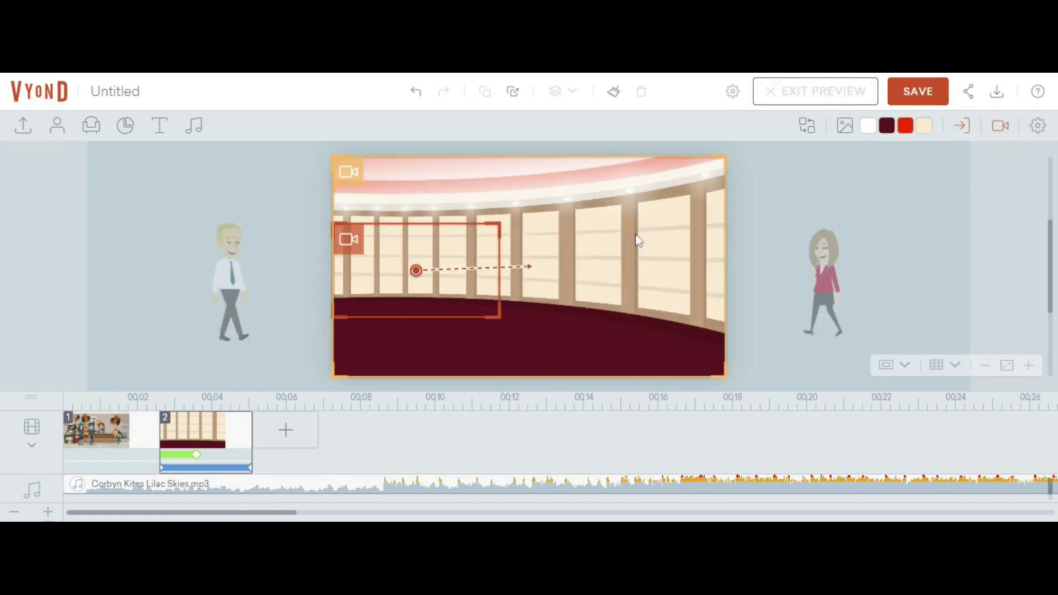
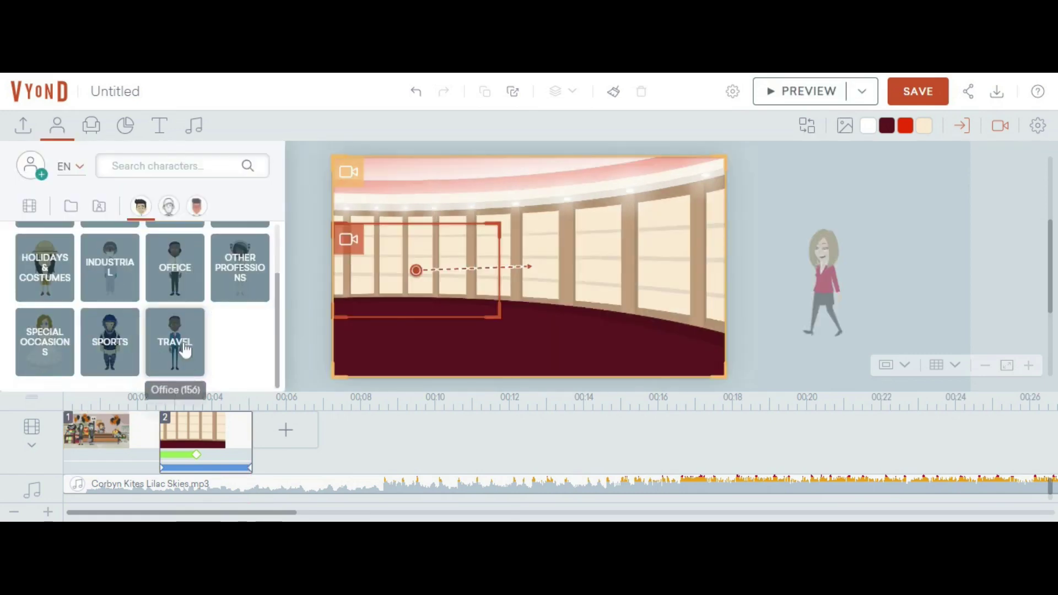
Step: Save the video and start a new Business Friendly character with the male body type and the second-slimmest adult build
scroll(223, 231, "up", 1)
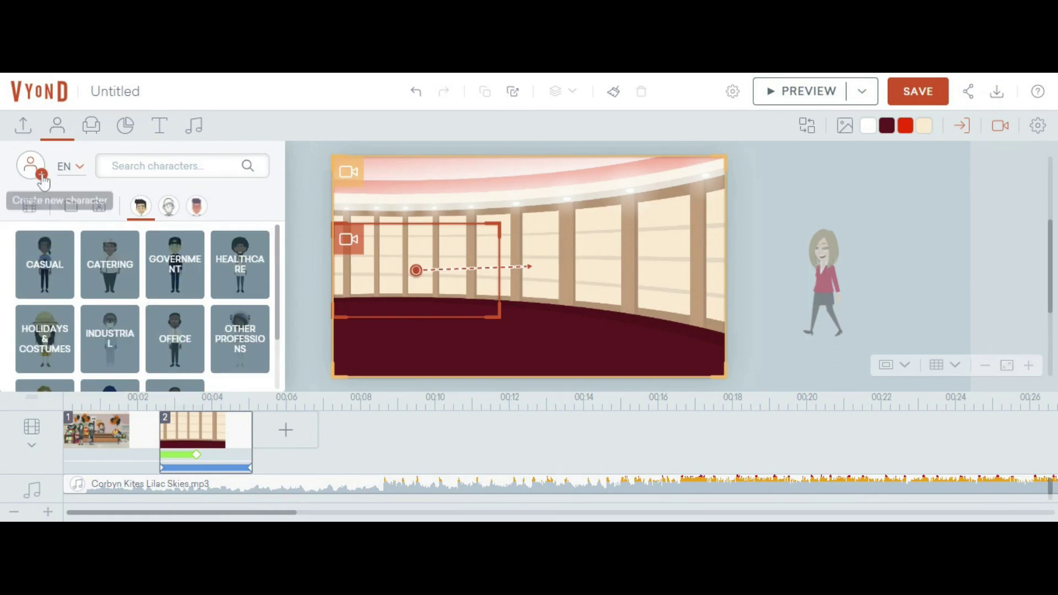
left_click(42, 176)
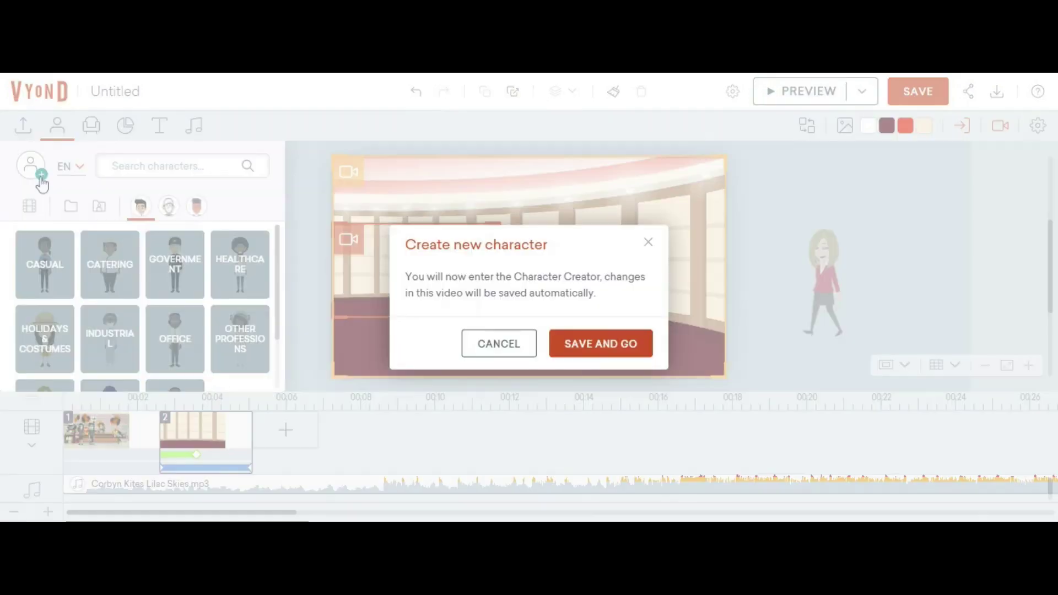
left_click(583, 353)
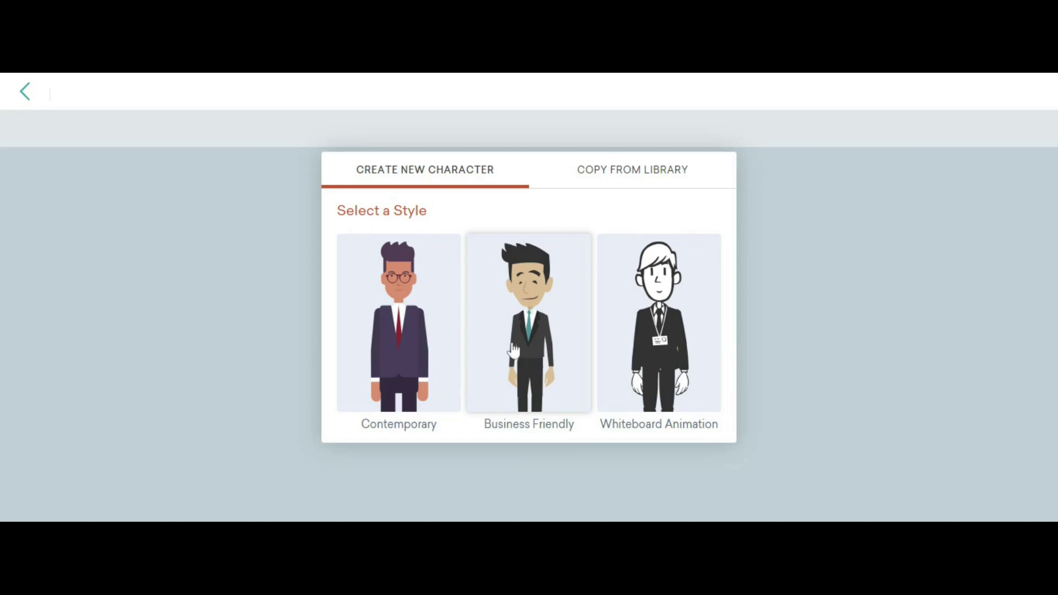
left_click(513, 351)
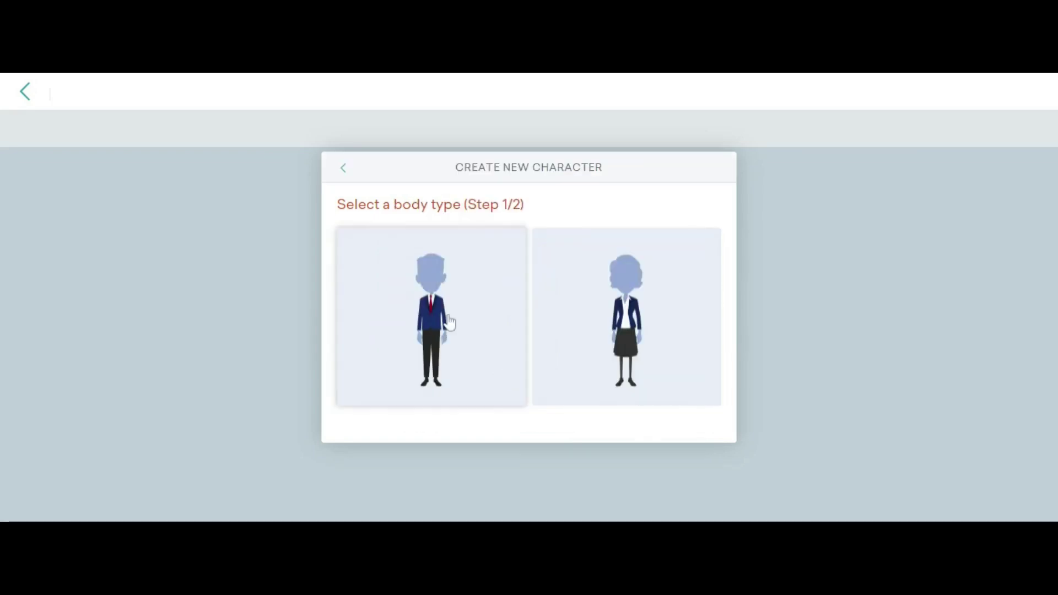
left_click(449, 322)
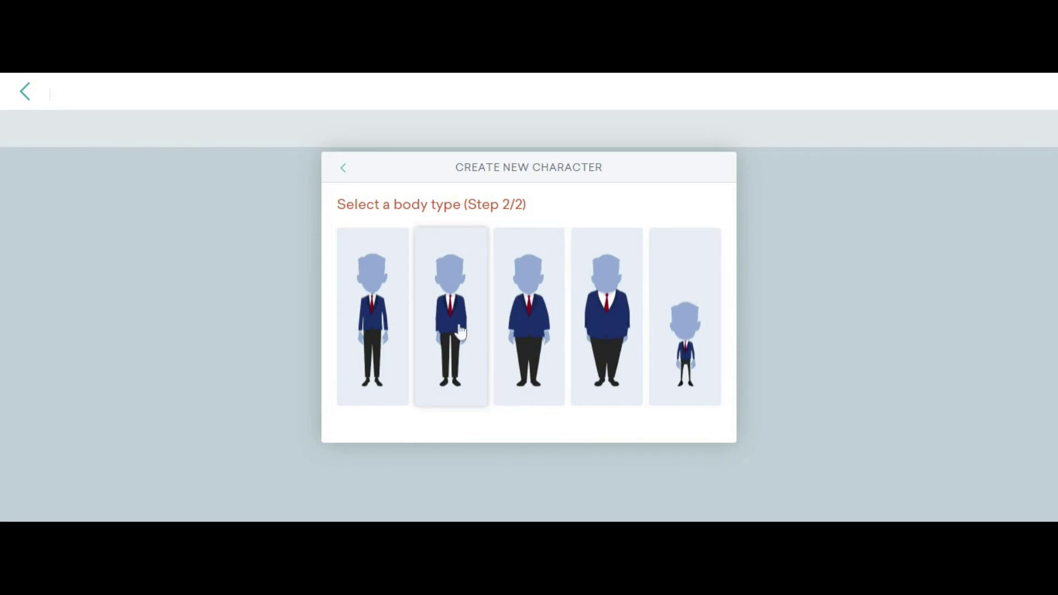
left_click(458, 359)
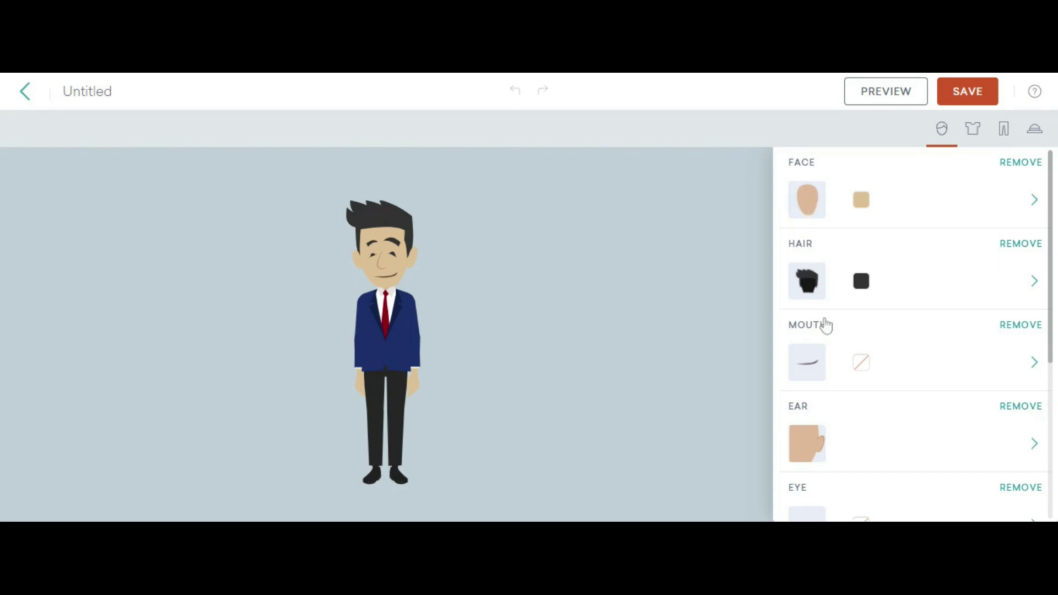
Step: Review the head features and give the character the fourth face shape in the first row
scroll(825, 325, "down", 3)
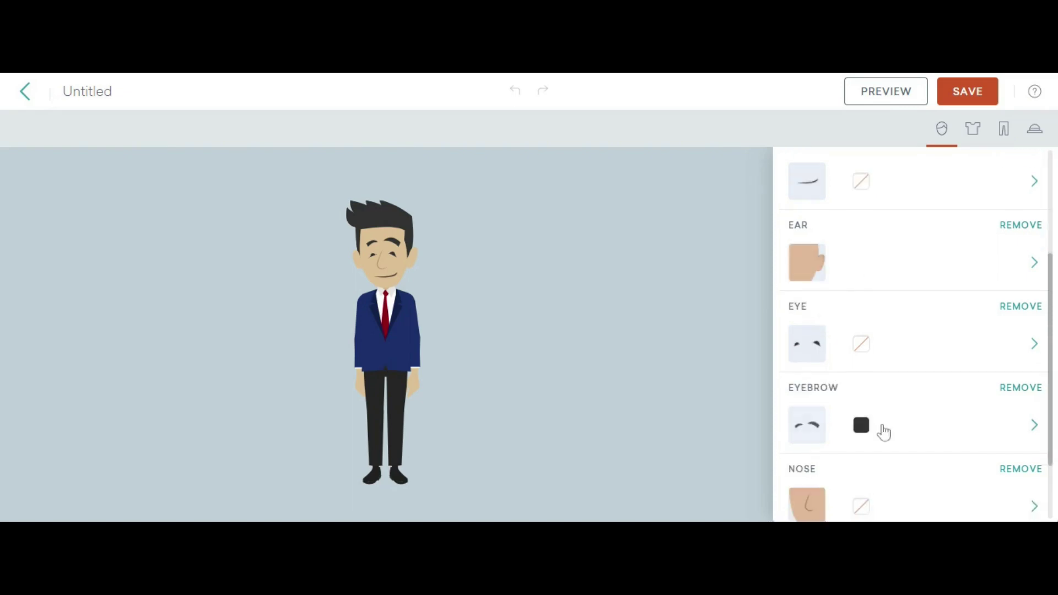
scroll(883, 433, "down", 2)
scroll(885, 434, "up", 2)
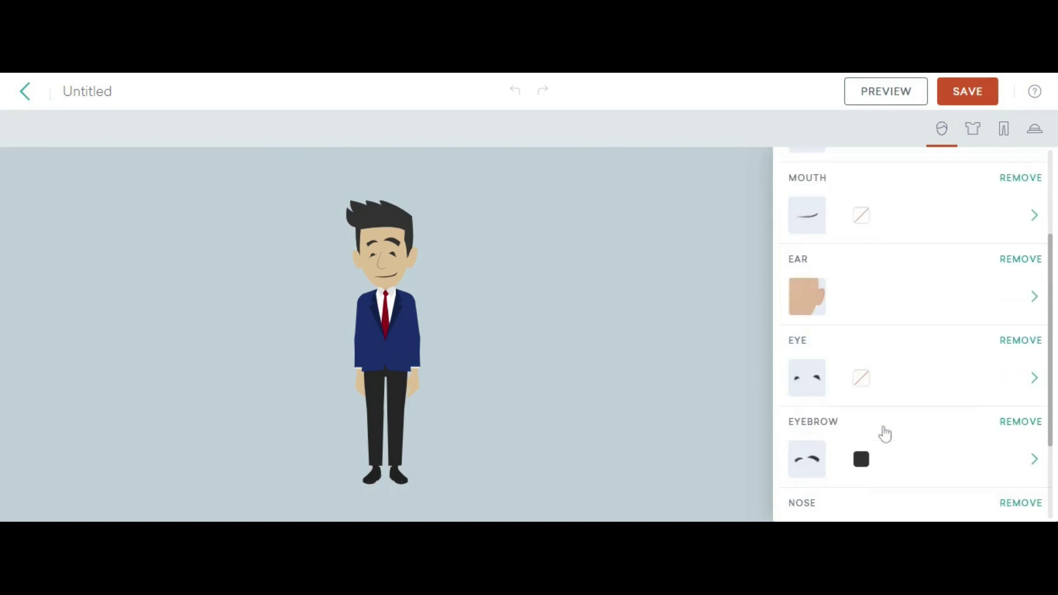
scroll(885, 434, "up", 3)
left_click(816, 208)
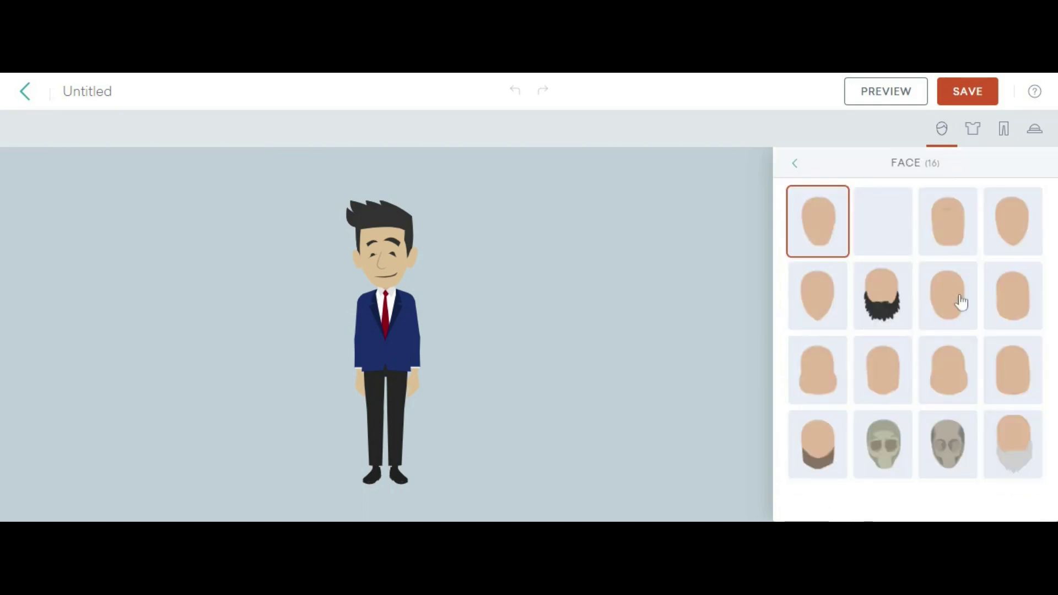
left_click(1019, 231)
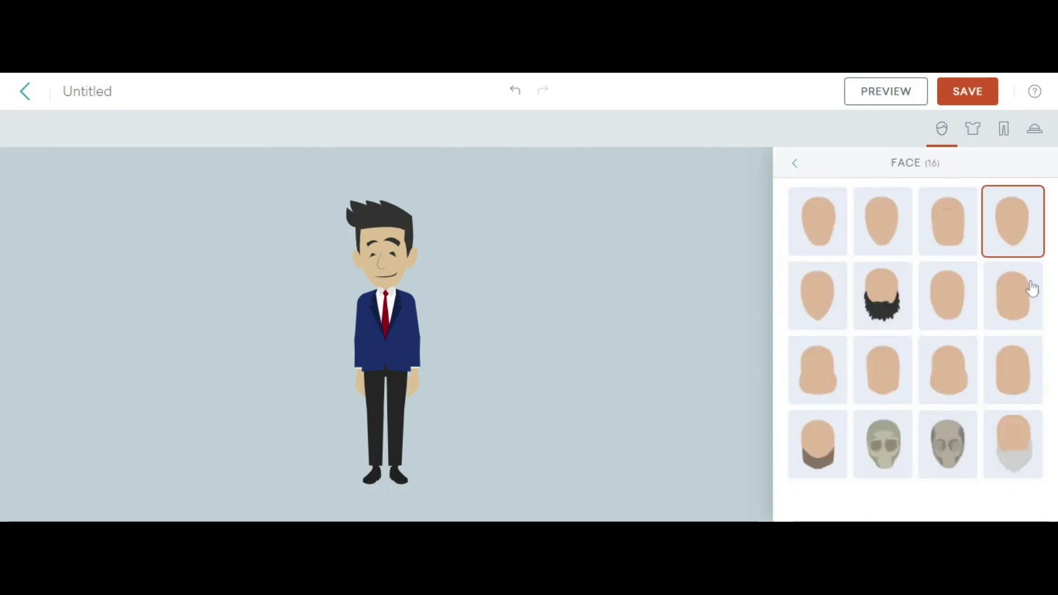
left_click(794, 164)
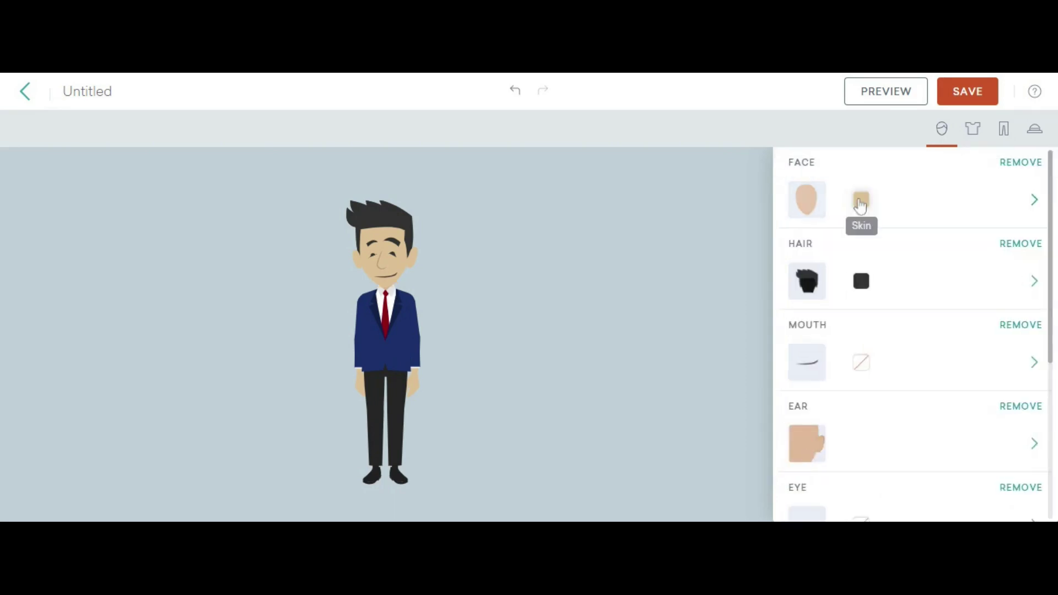
Step: Try several dark skin tones on the character and settle on a custom light cream skin color
left_click(860, 205)
left_click(841, 376)
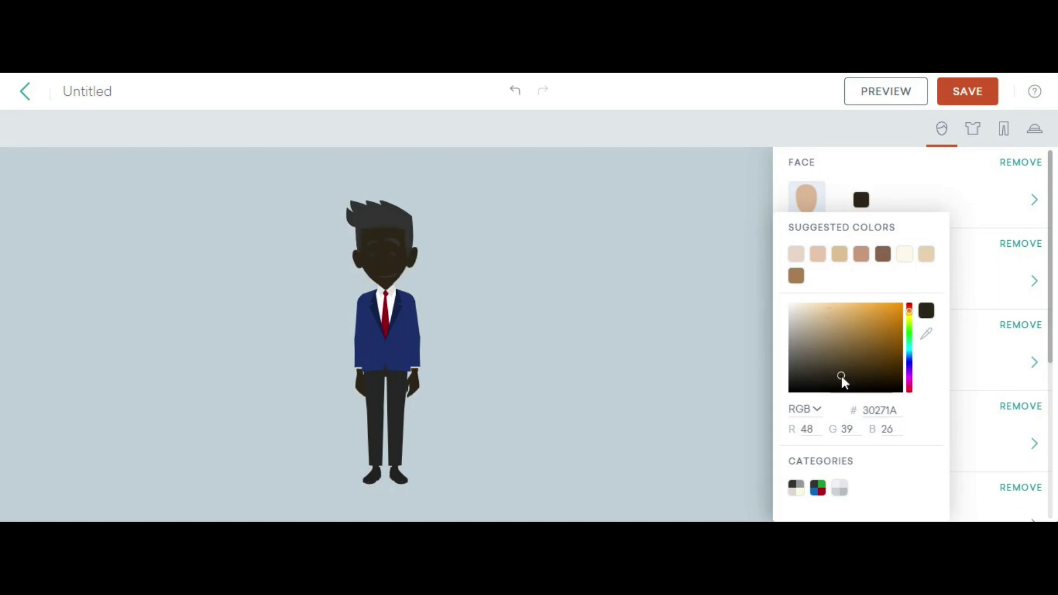
left_click(823, 379)
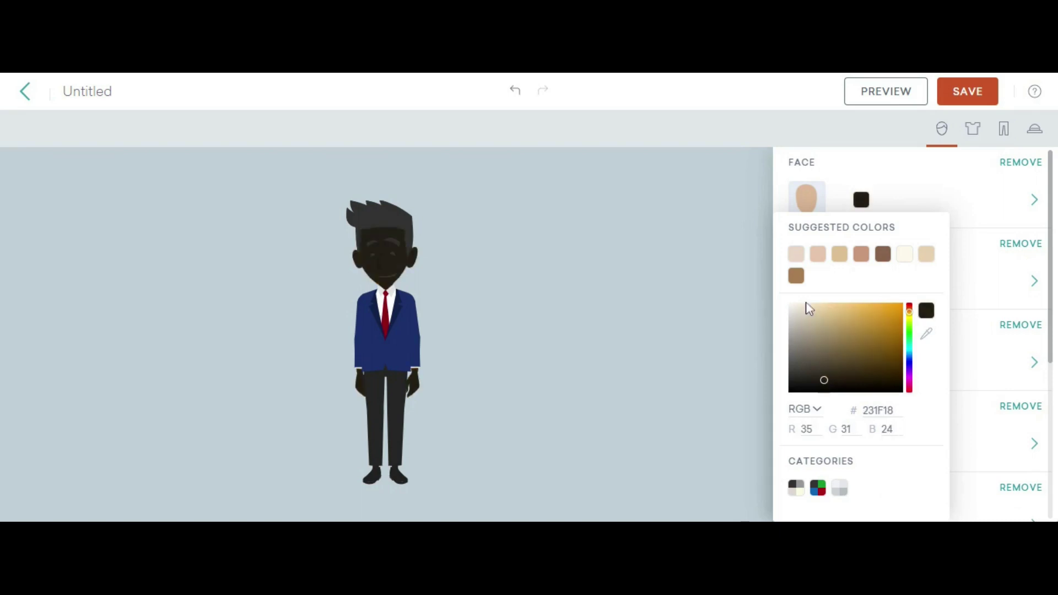
left_click(840, 370)
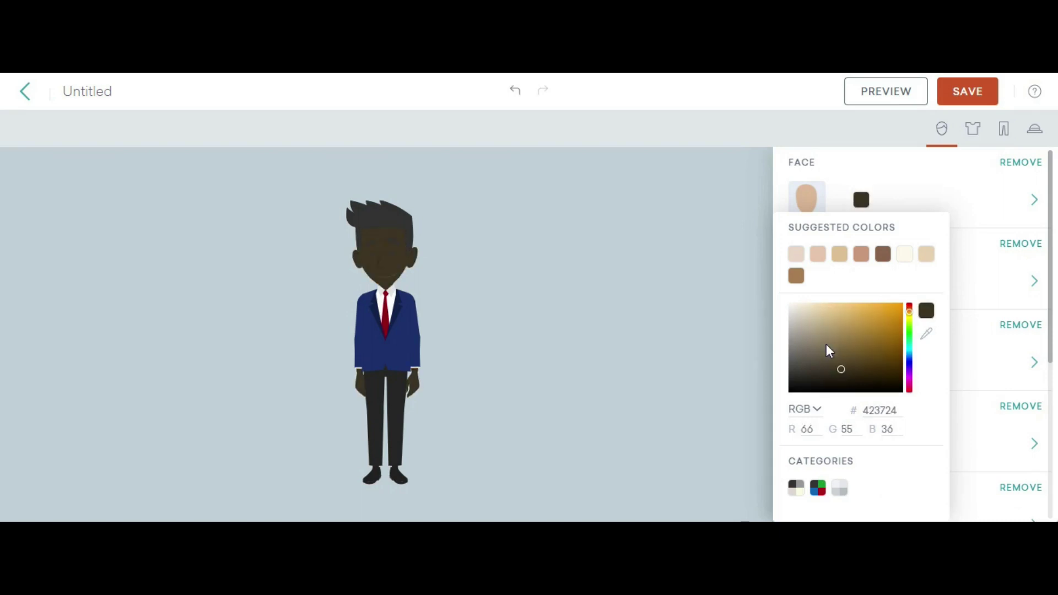
left_click(805, 308)
left_click(682, 280)
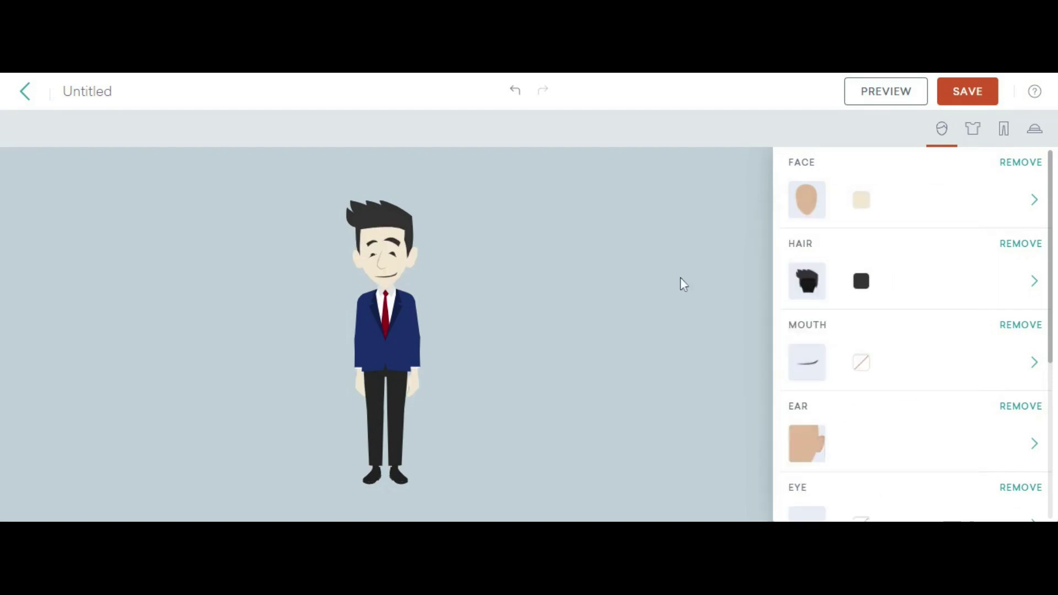
Step: Change the character's hair to the short rounded style shown in brown in the second row
left_click(808, 284)
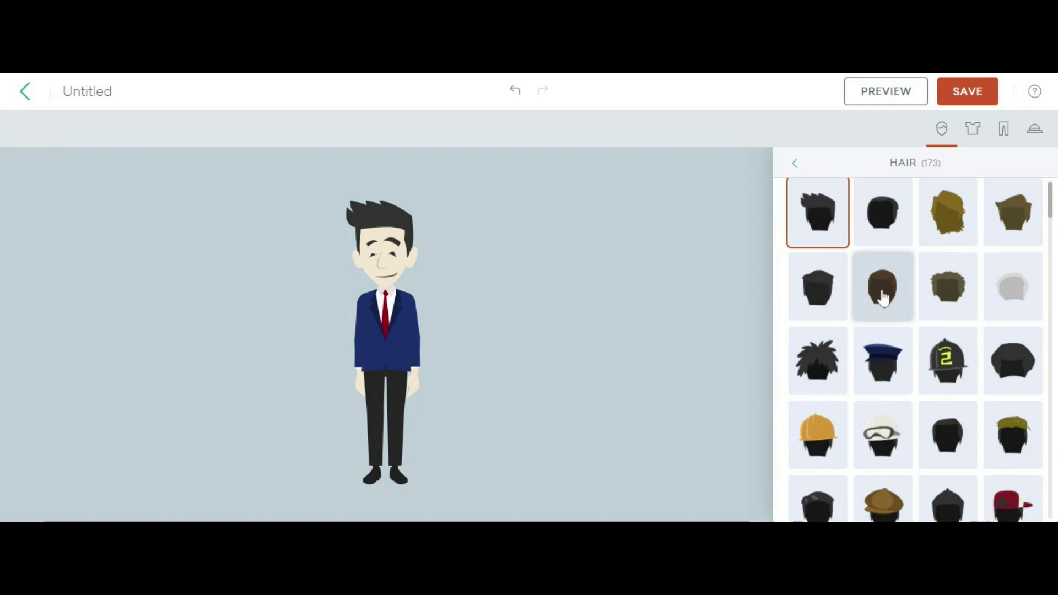
left_click(883, 298)
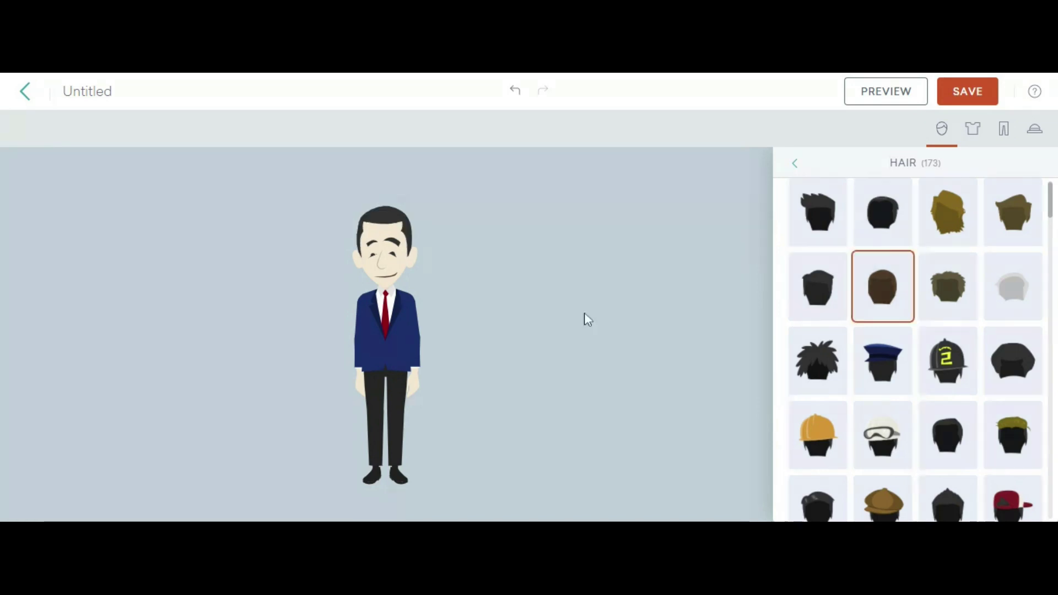
Step: Try dark red and muted mauve shades on the character's hair and settle on a custom light golden yellow
left_click(794, 165)
left_click(861, 282)
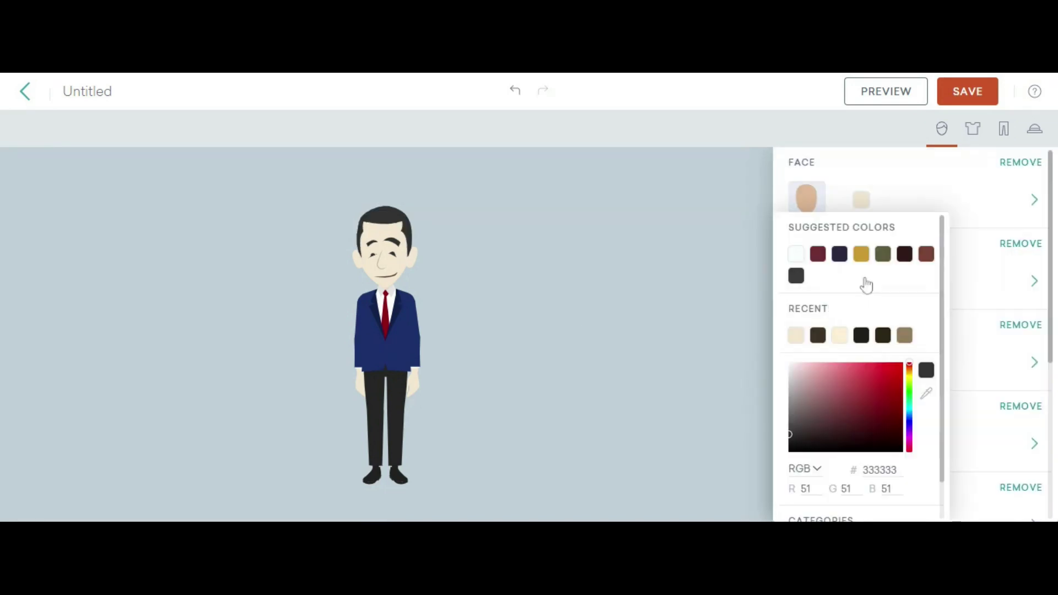
left_click(871, 383)
left_click(842, 425)
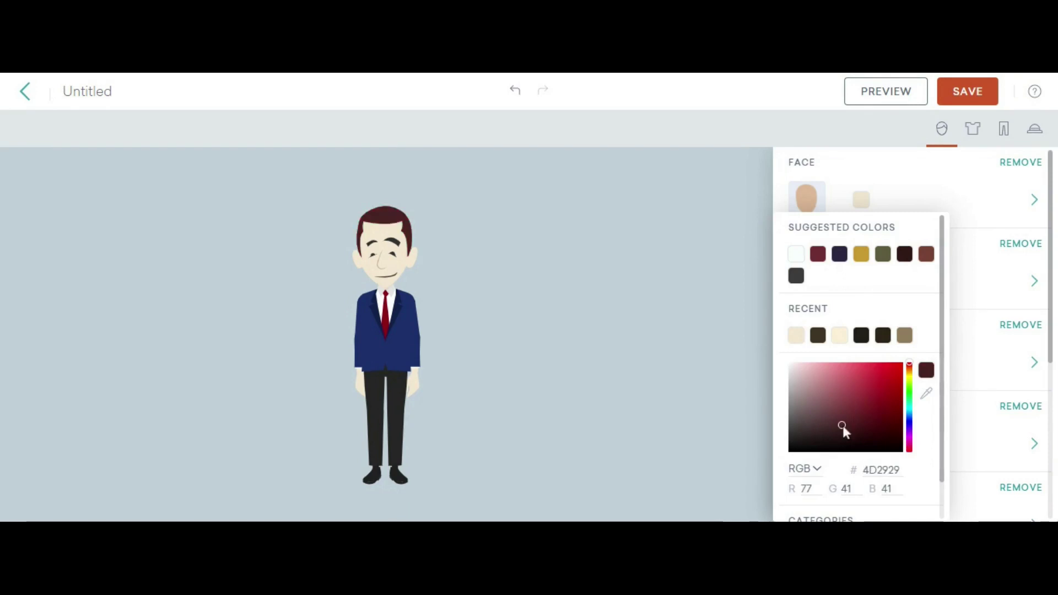
left_click(837, 439)
left_click(818, 402)
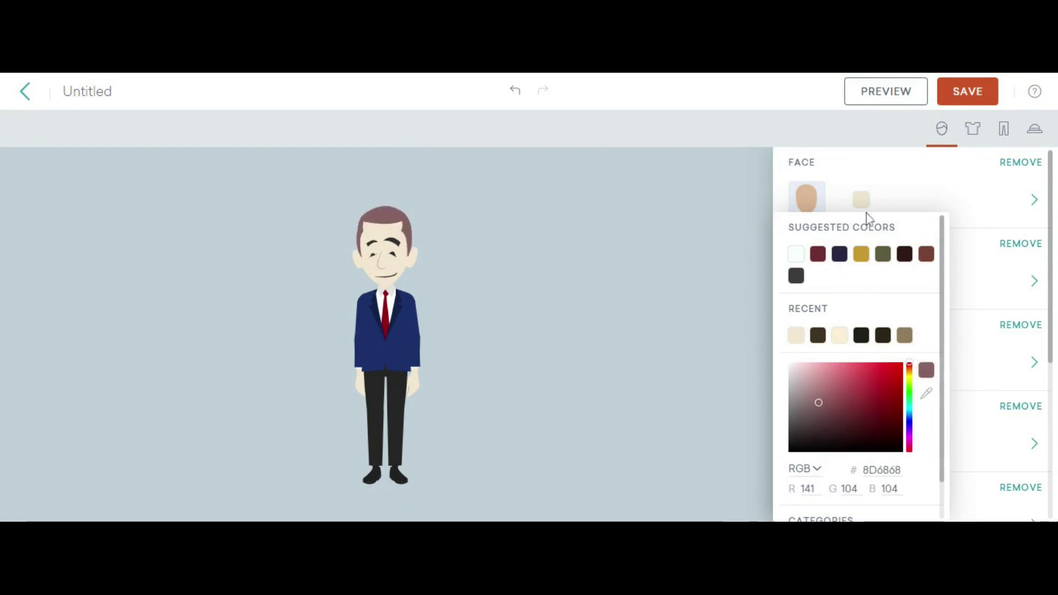
left_click(862, 255)
left_click(851, 372)
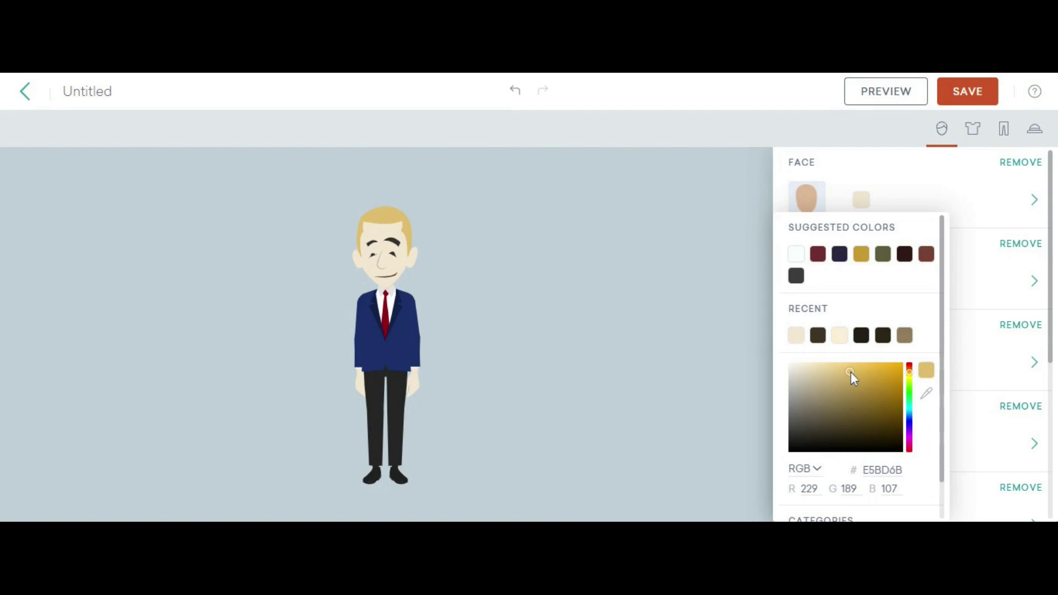
left_click(863, 369)
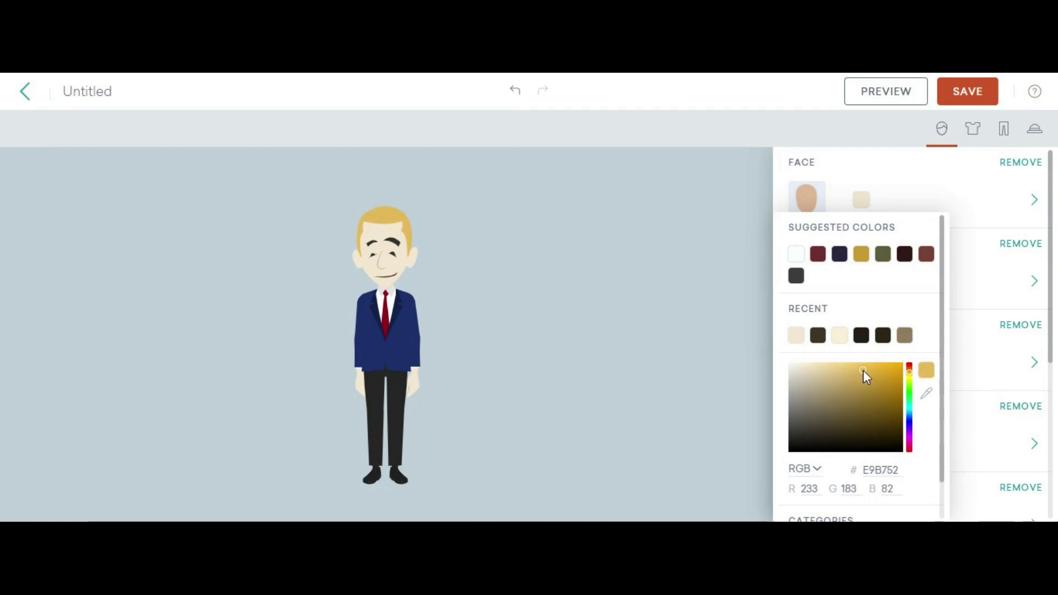
left_click(880, 366)
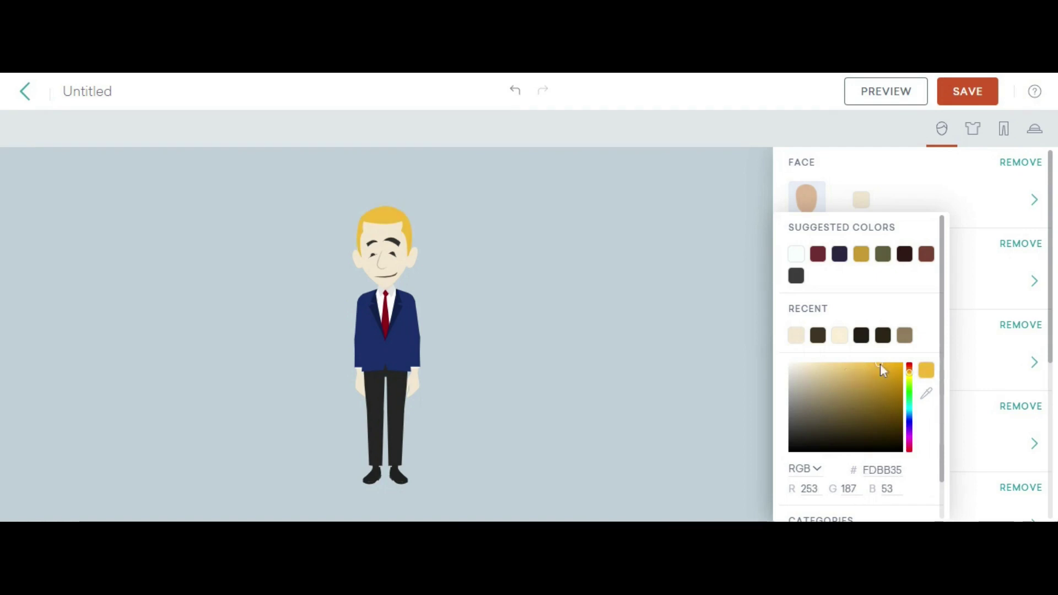
left_click(853, 364)
left_click(724, 209)
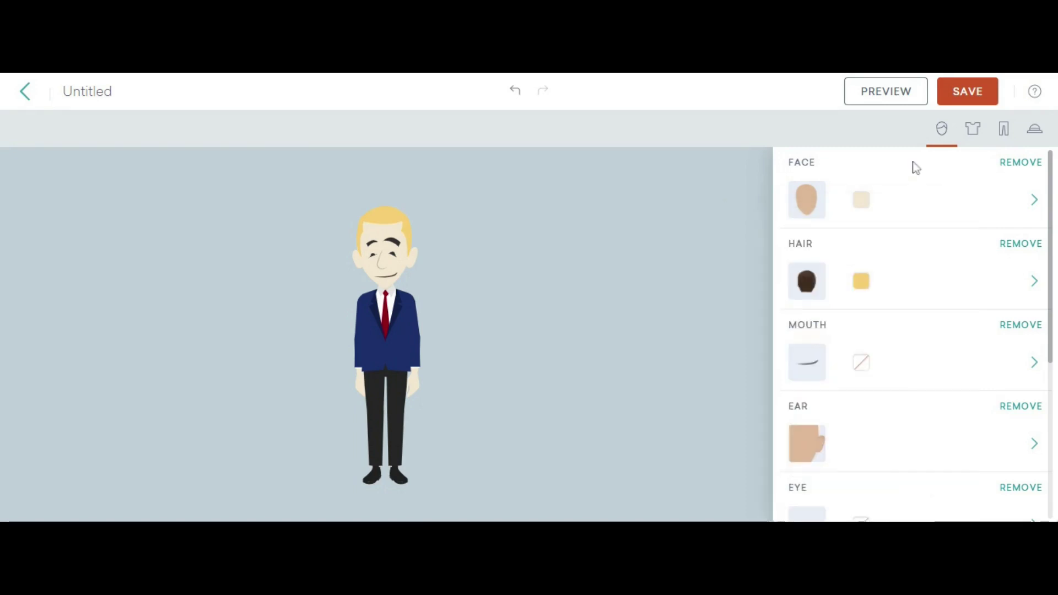
Step: Try several mouth shapes on the character and settle on the slanted smile with cheek creases
left_click(813, 368)
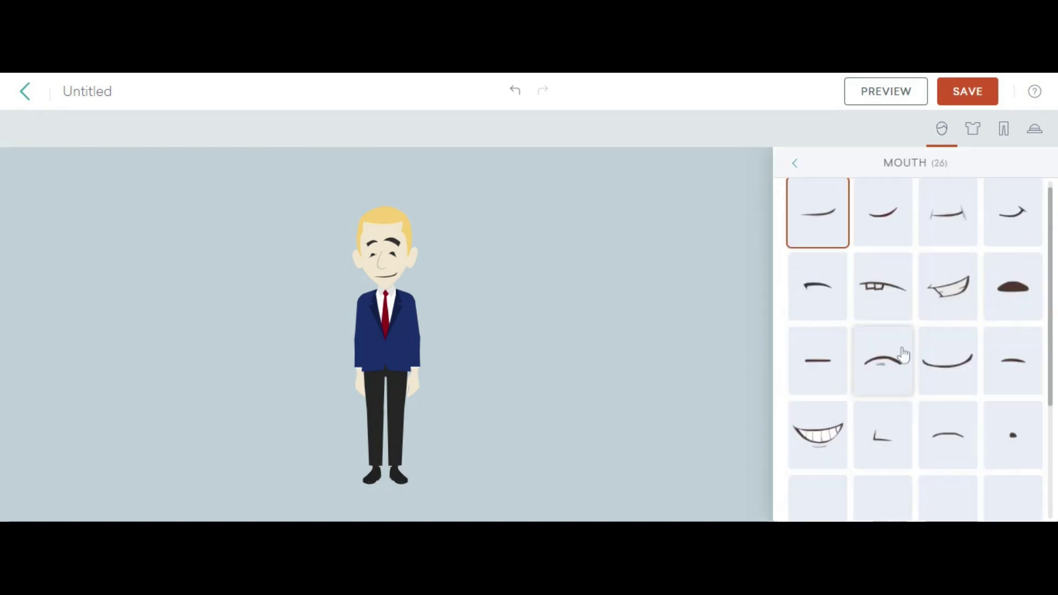
scroll(904, 354, "down", 3)
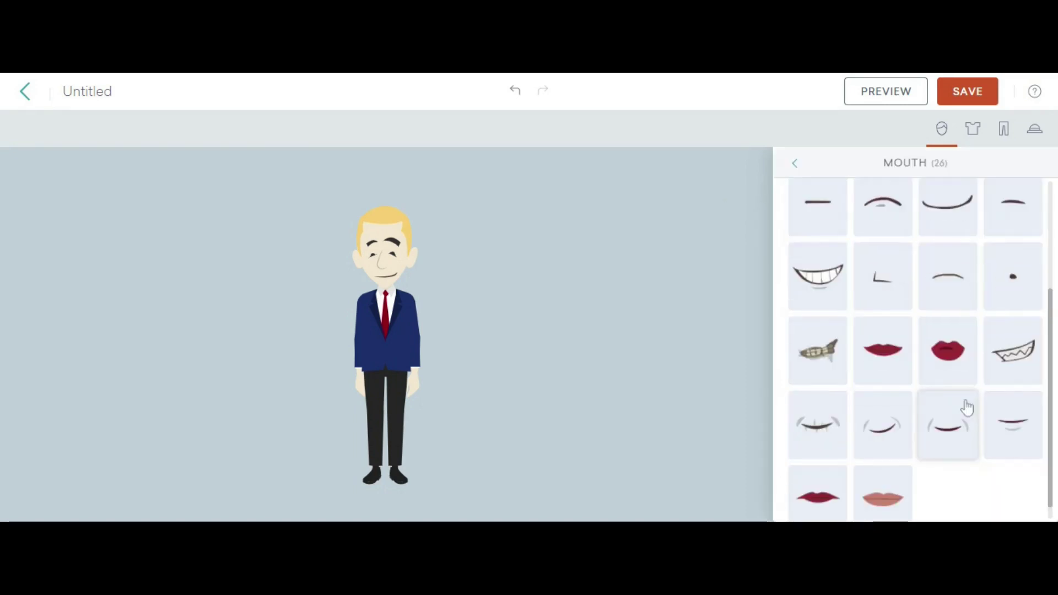
left_click(1011, 350)
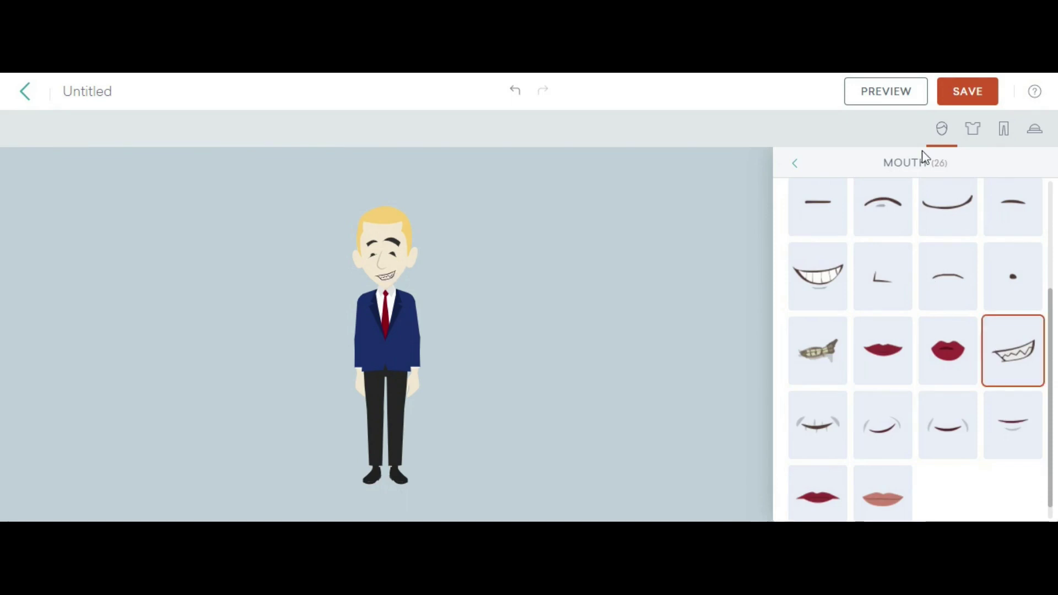
left_click(934, 229)
left_click(893, 289)
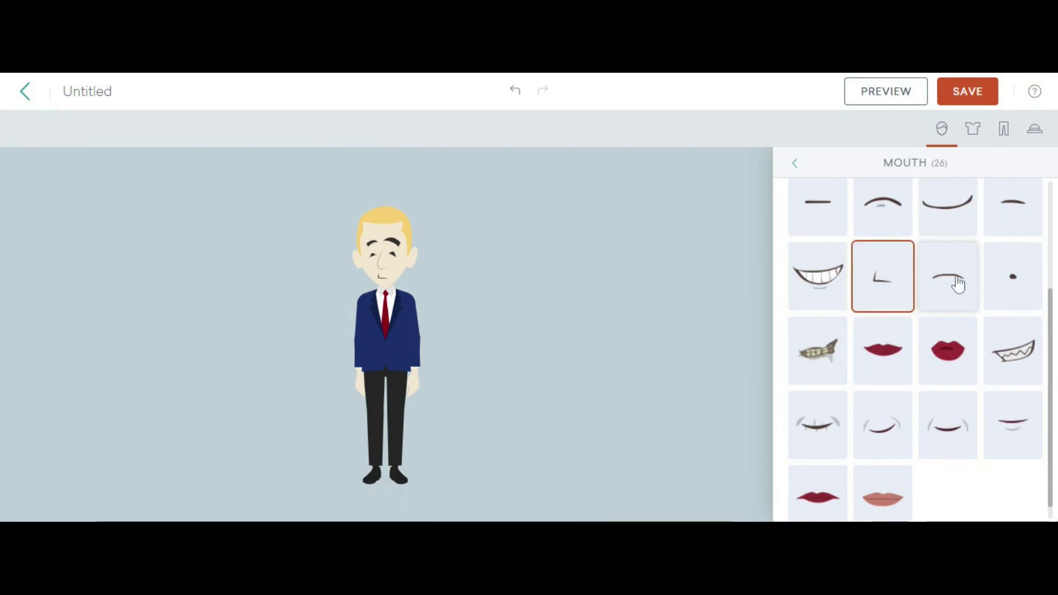
left_click(958, 284)
scroll(950, 392, "down", 1)
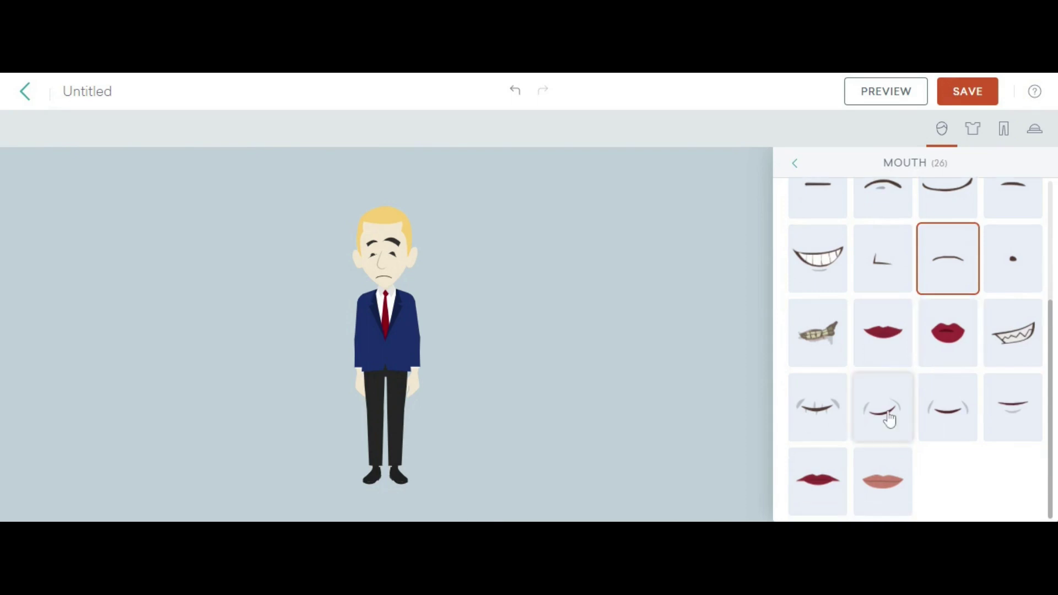
left_click(889, 420)
left_click(794, 163)
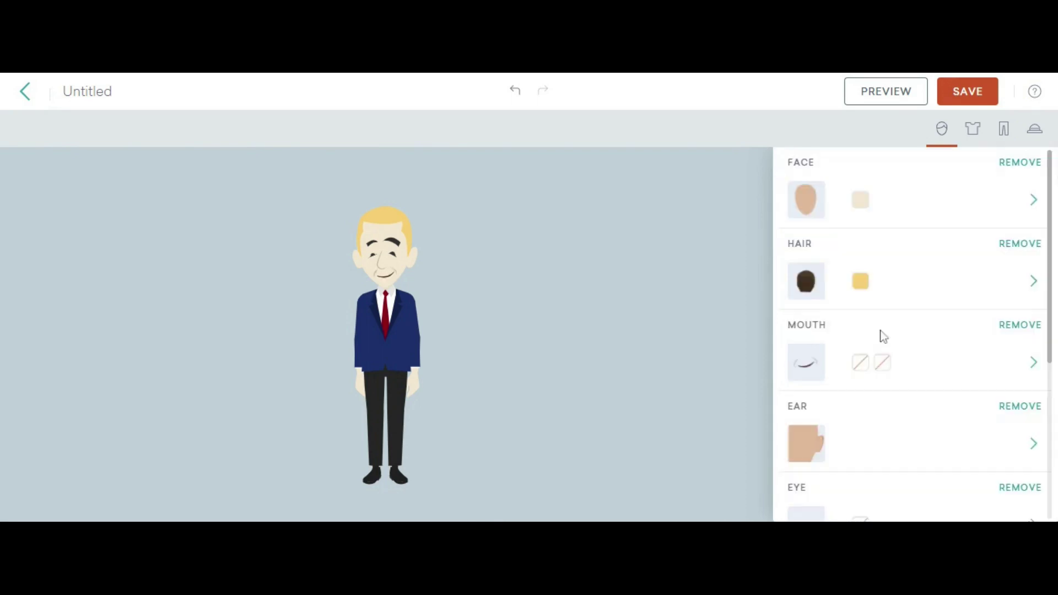
scroll(887, 375, "down", 3)
scroll(891, 406, "down", 1)
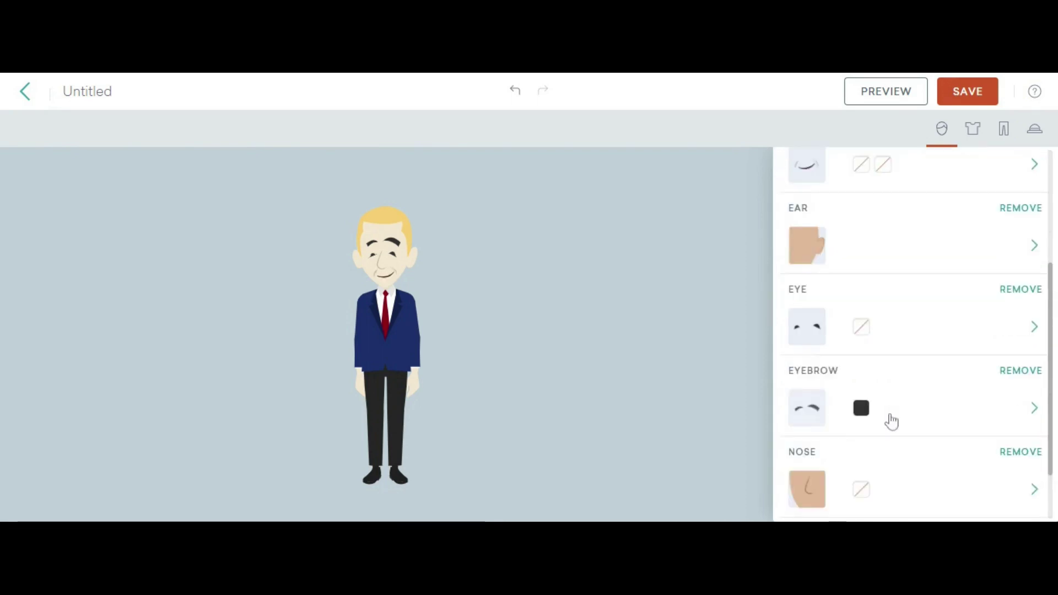
scroll(891, 421, "down", 1)
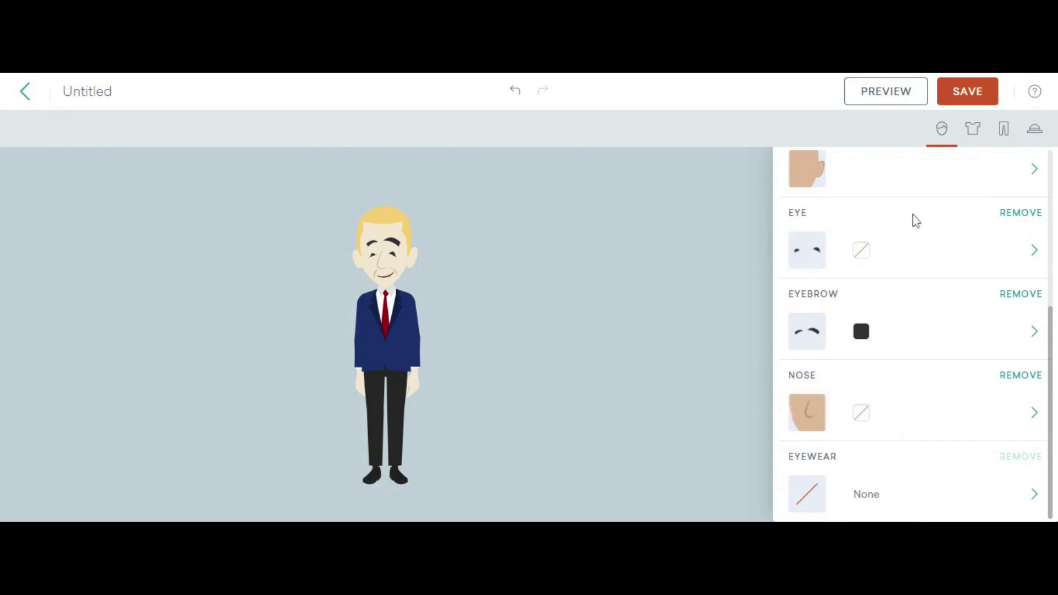
Step: Replace the character's suit top with the open blue jacket worn with a yellow-green scarf
left_click(973, 132)
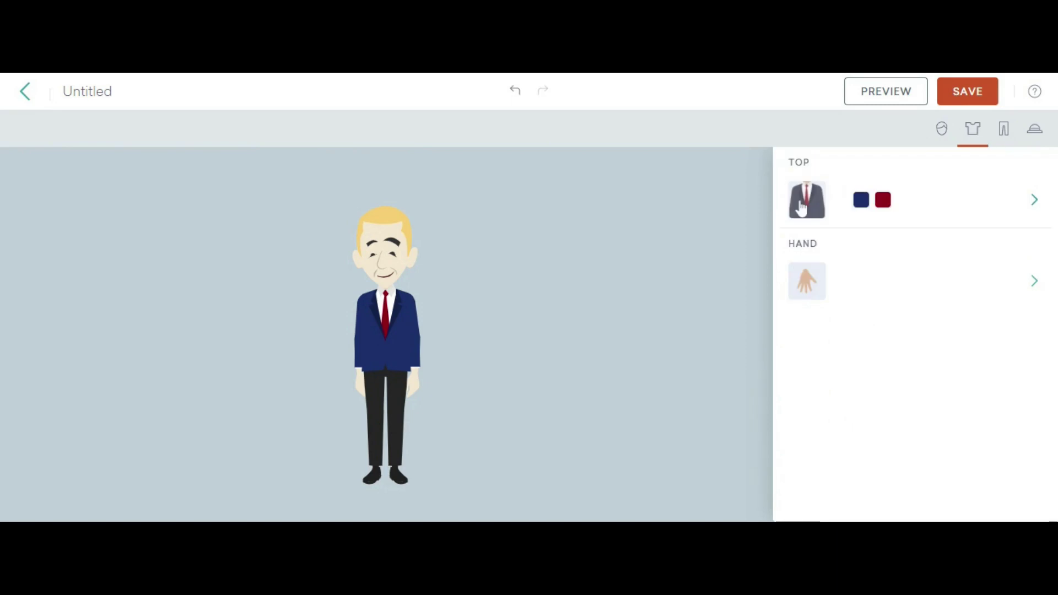
left_click(805, 204)
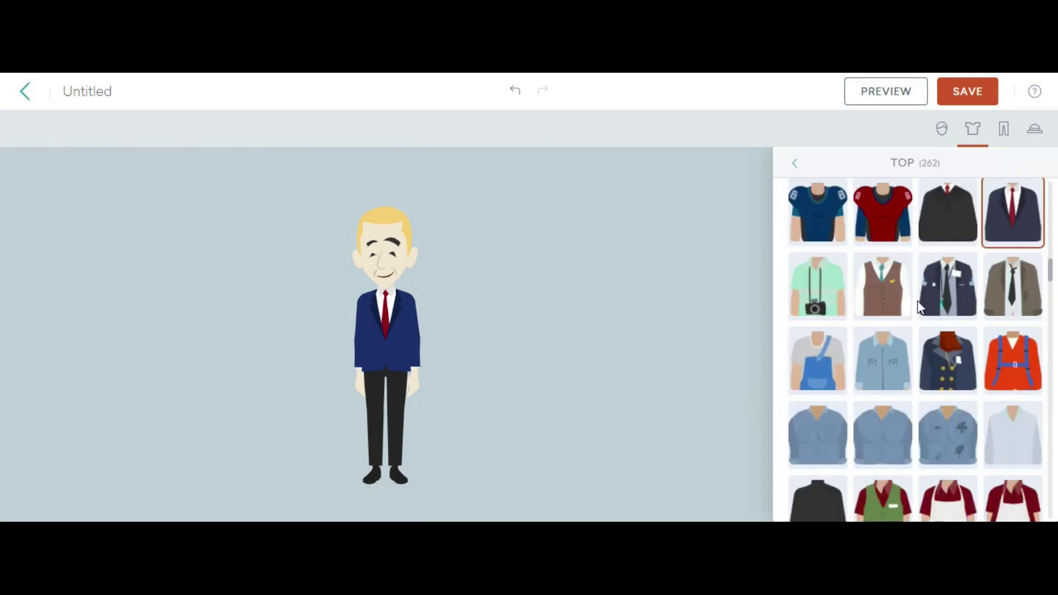
scroll(939, 389, "down", 5)
scroll(939, 381, "up", 1)
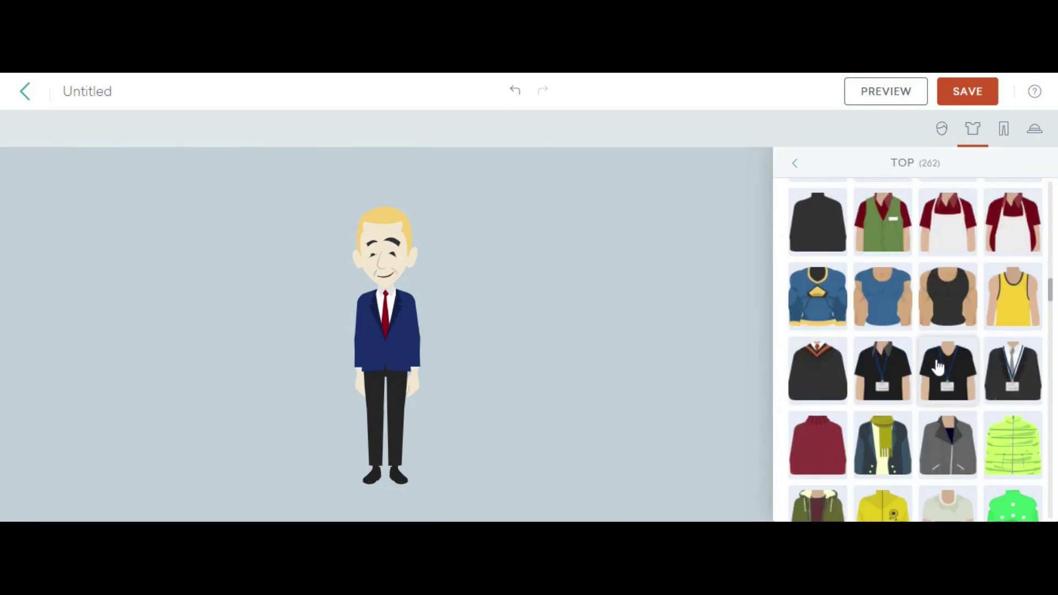
scroll(890, 376, "down", 2)
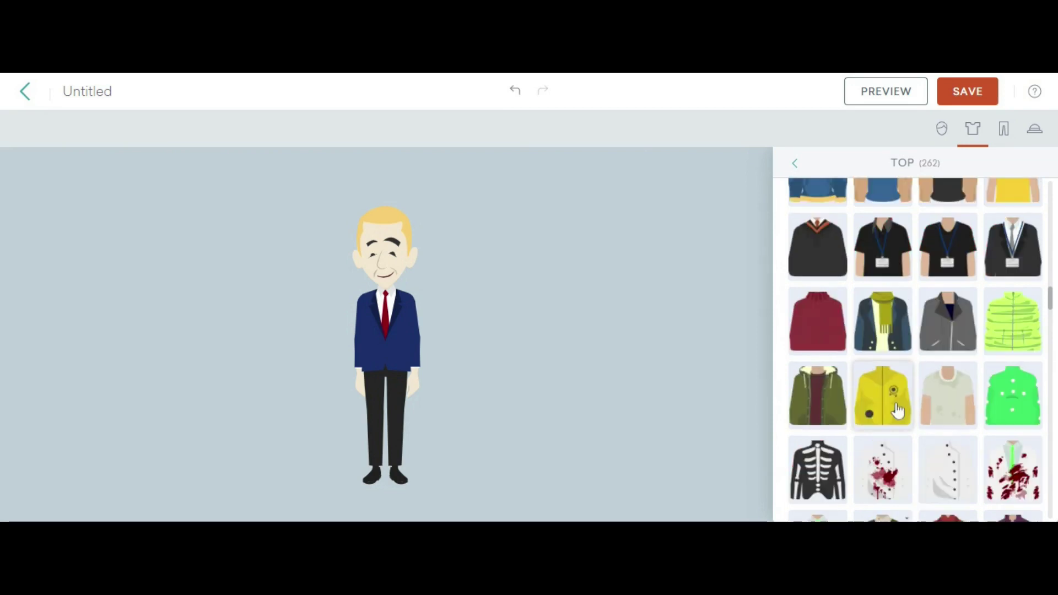
left_click(890, 342)
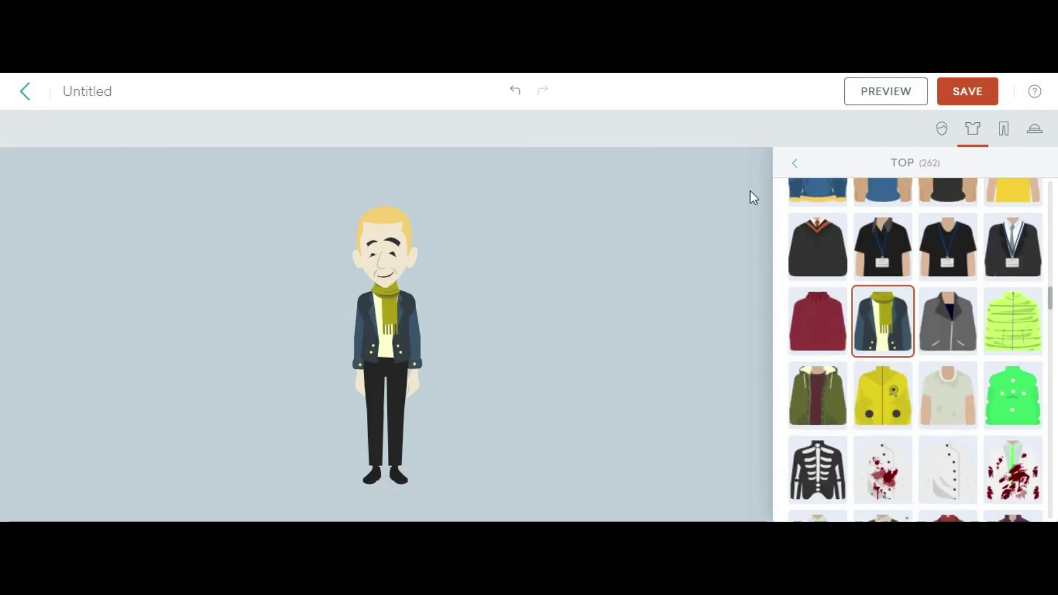
left_click(797, 165)
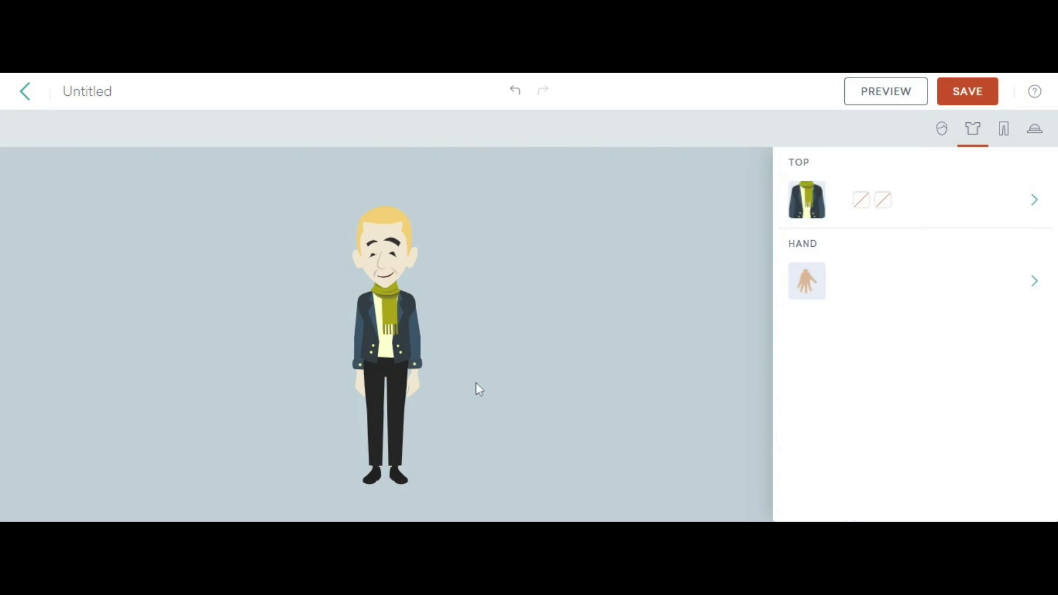
Step: Try several red and dark brown shades on the jacket and settle on the grayish mauve color 8D7575
left_click(863, 205)
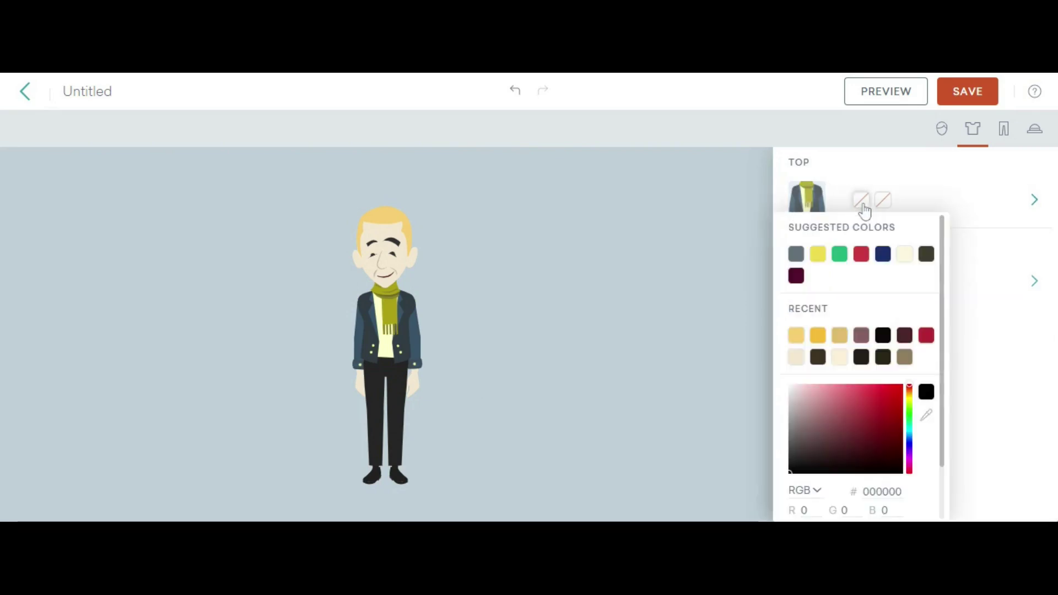
left_click(818, 451)
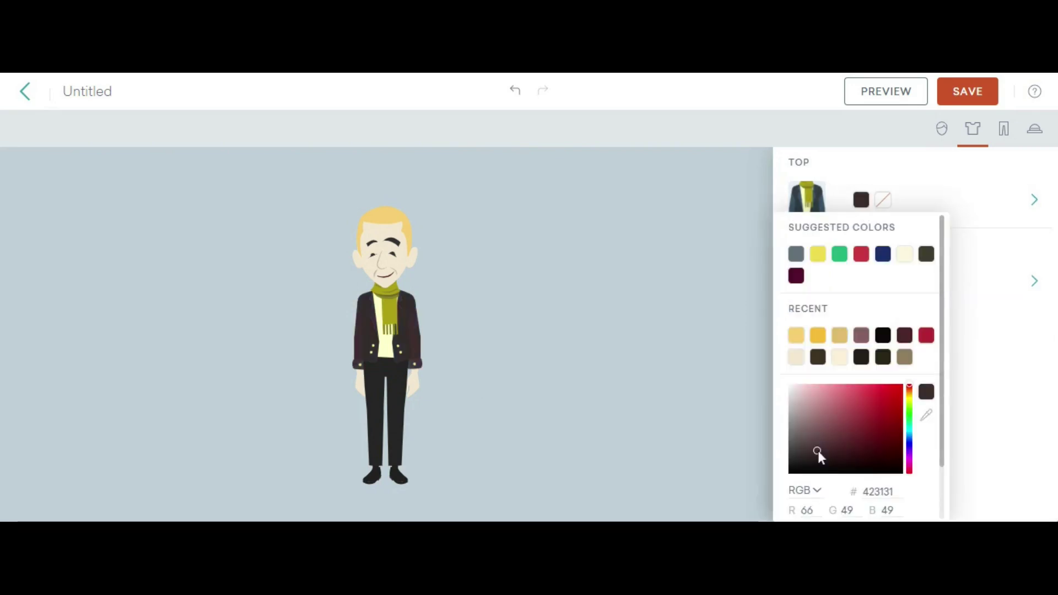
left_click(869, 427)
left_click(877, 412)
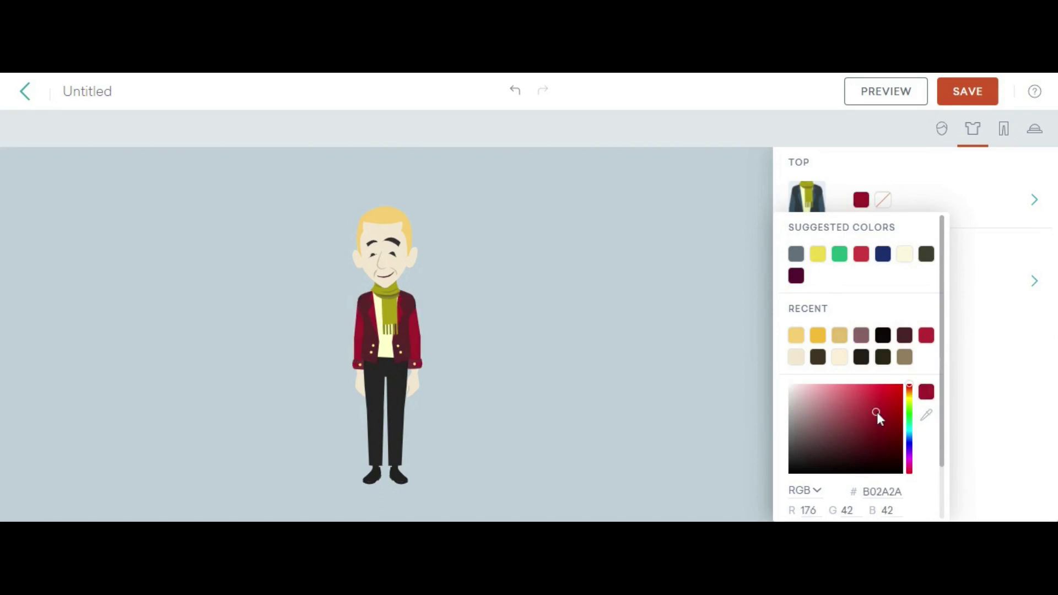
left_click(872, 386)
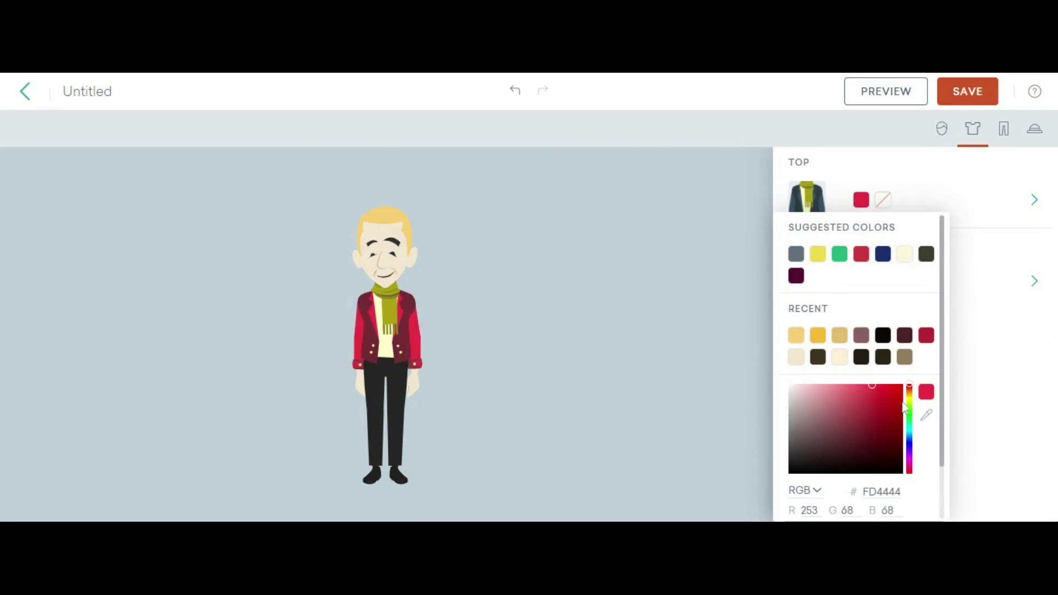
left_click(891, 392)
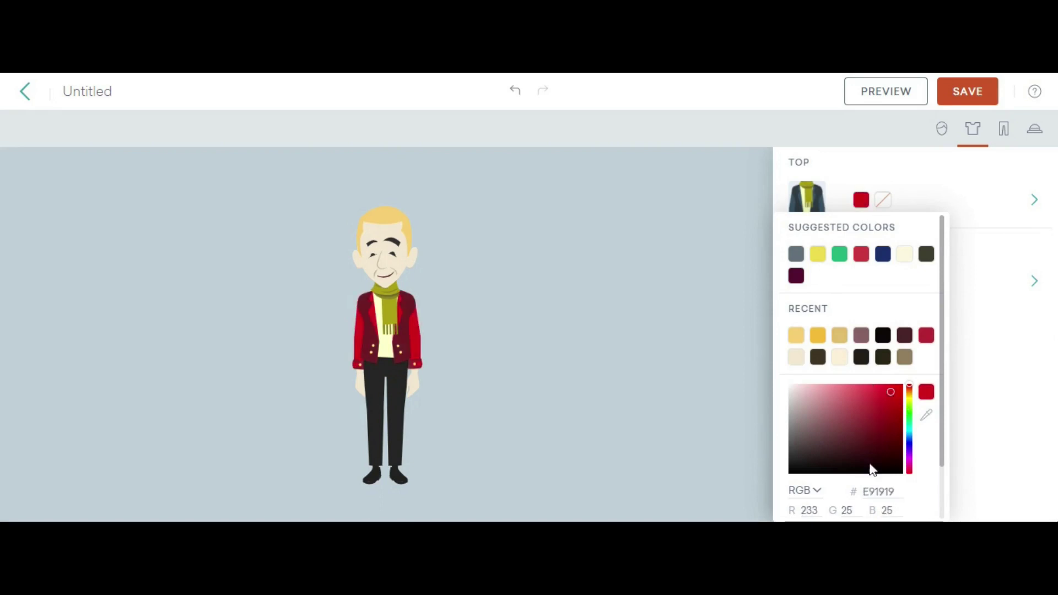
left_click(877, 438)
left_click(844, 454)
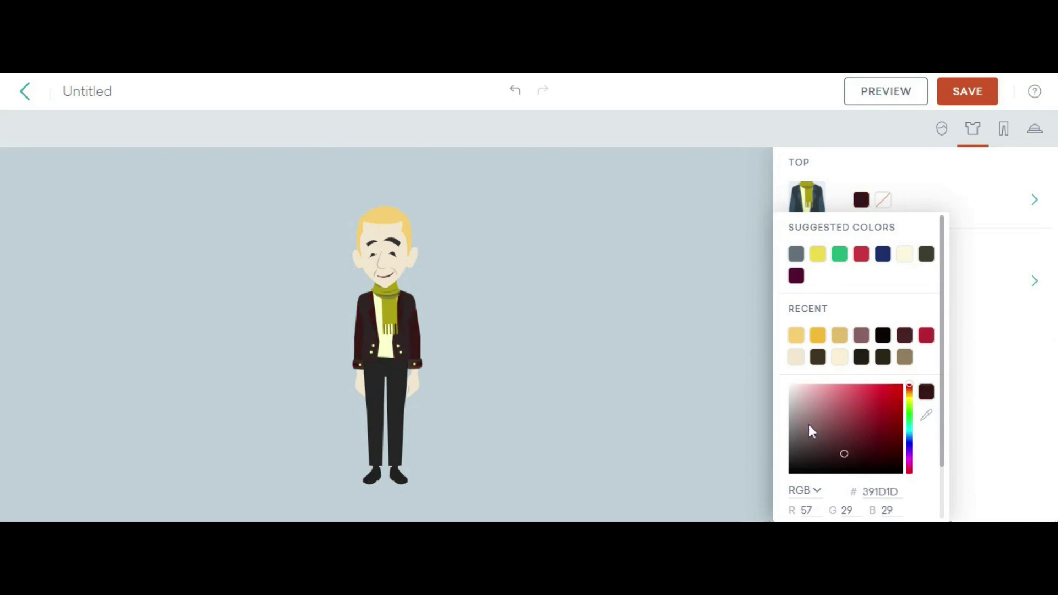
left_click(808, 425)
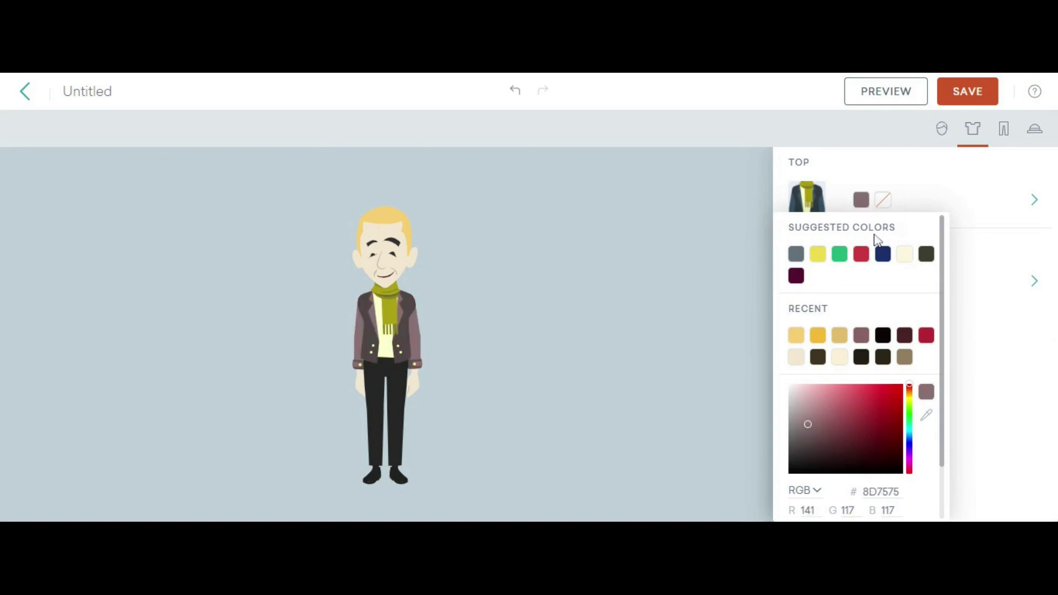
Step: Try brown shades on the scarf and settle on the very dark brown color 2E1515
left_click(883, 200)
left_click(854, 464)
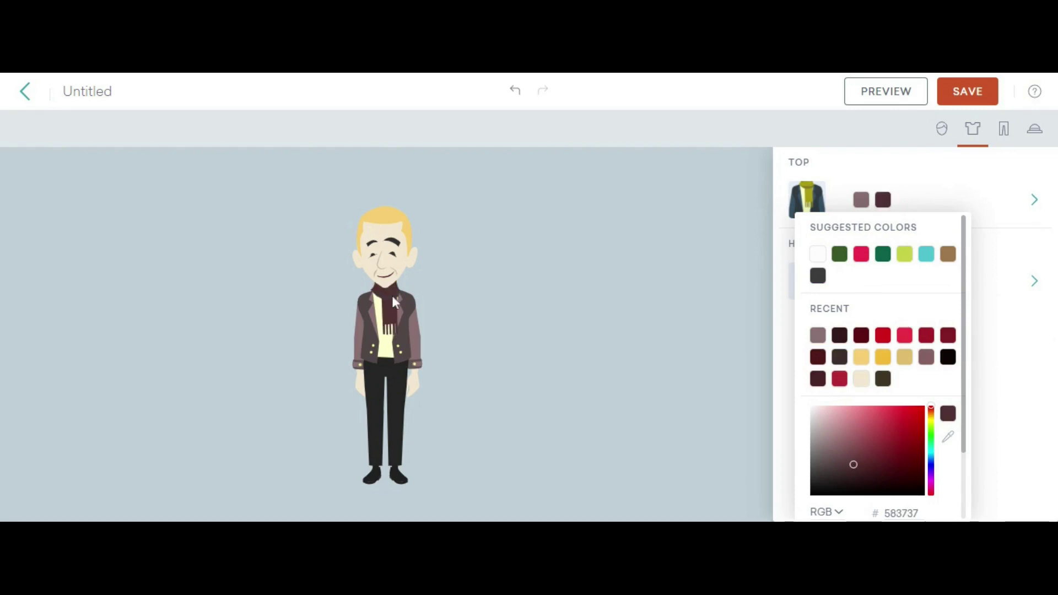
left_click(830, 460)
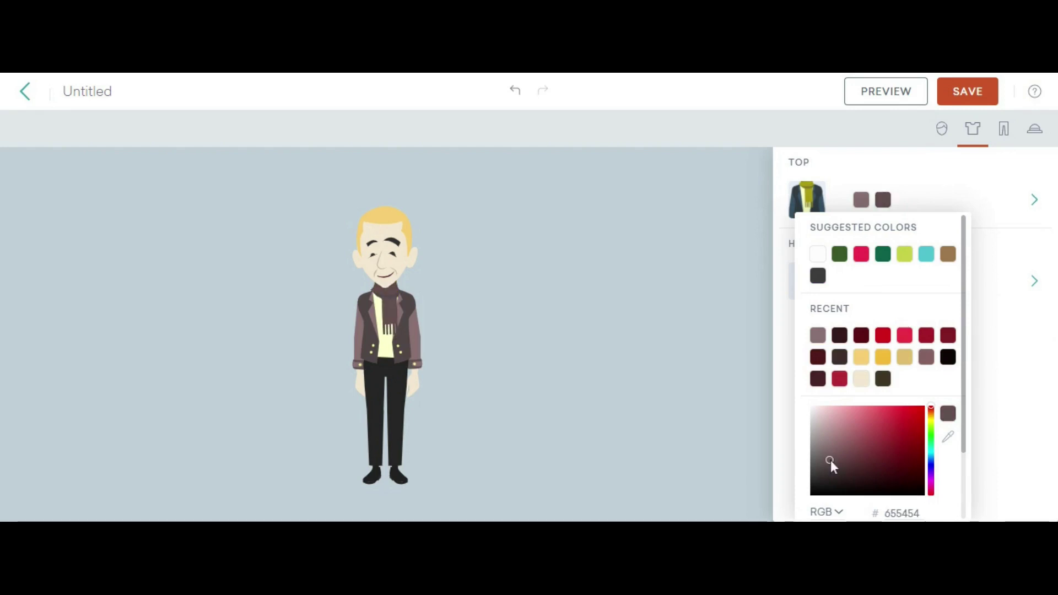
left_click_drag(832, 461, 872, 479)
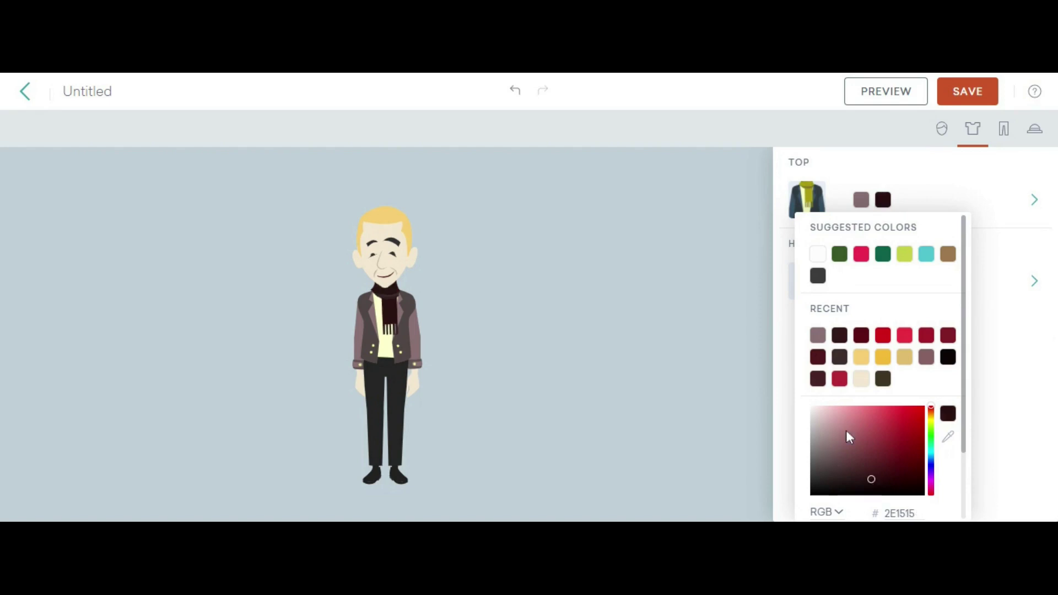
left_click(947, 184)
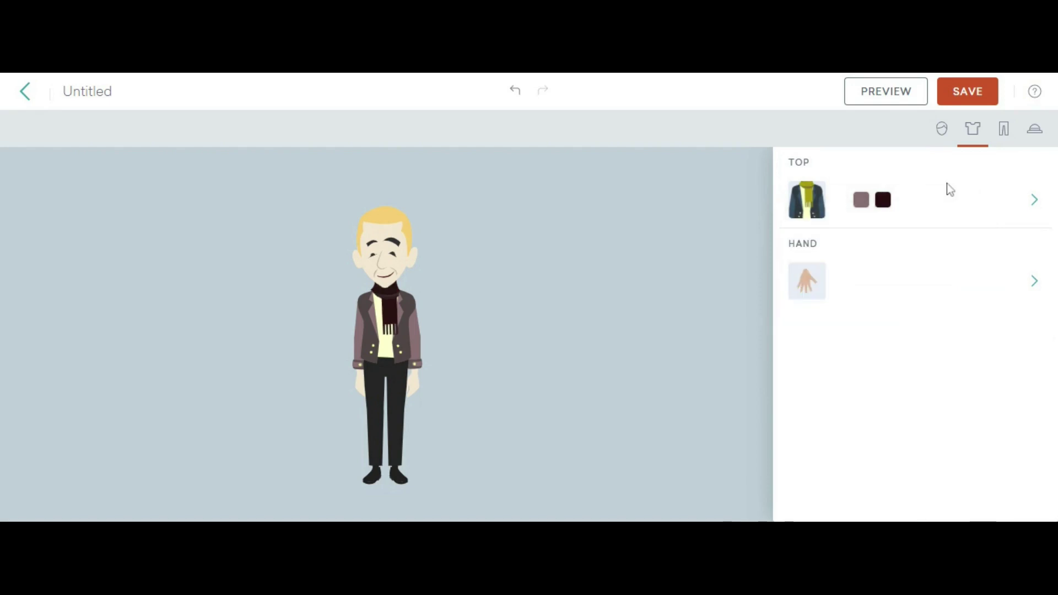
Step: Try the white, skeleton and black-and-red gloves on the character and return to bare hands
left_click(813, 282)
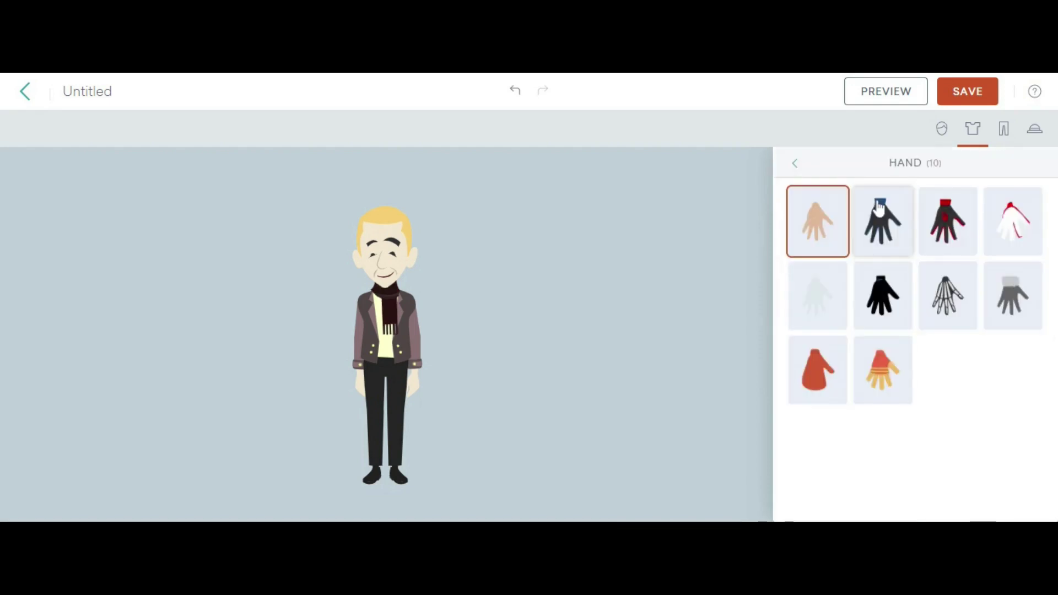
left_click(821, 302)
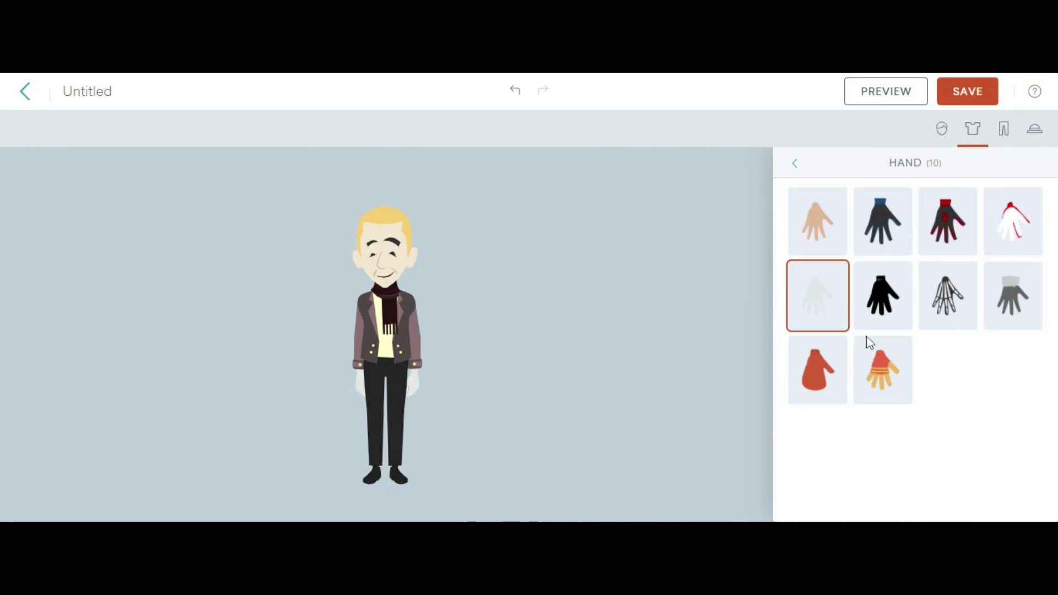
left_click(943, 288)
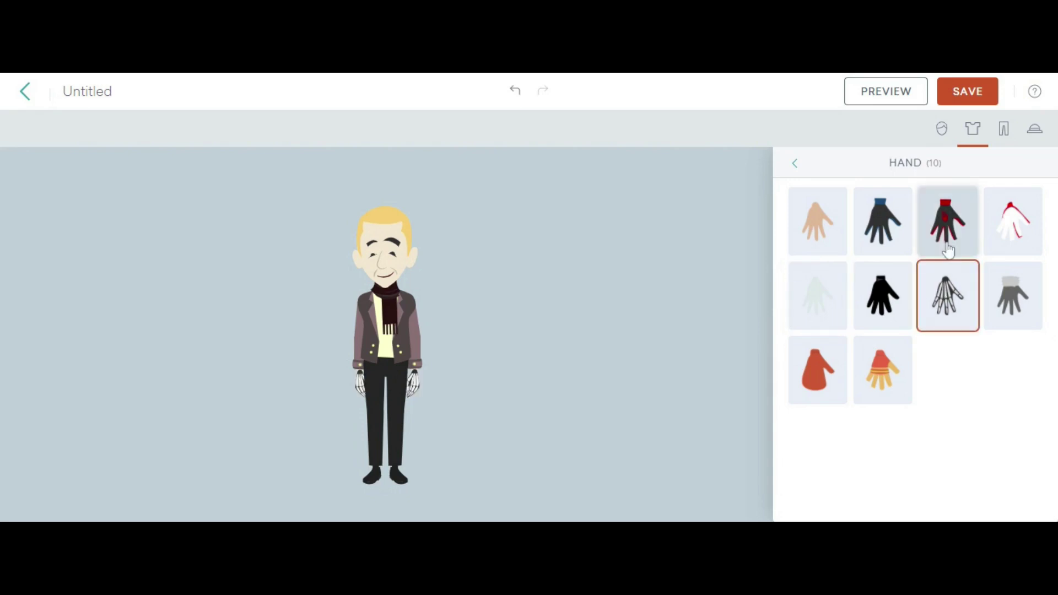
left_click(947, 249)
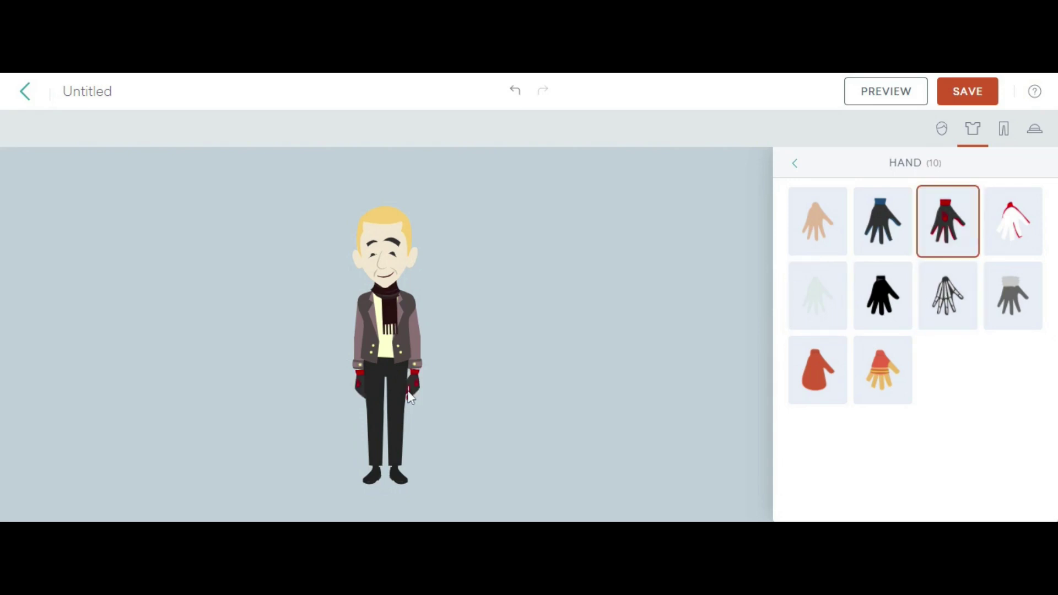
left_click(821, 218)
Step: Try navy striped trousers, pale blue-gray trousers and blue sports shorts on the character, and settle on the plain charcoal trousers
left_click(1005, 129)
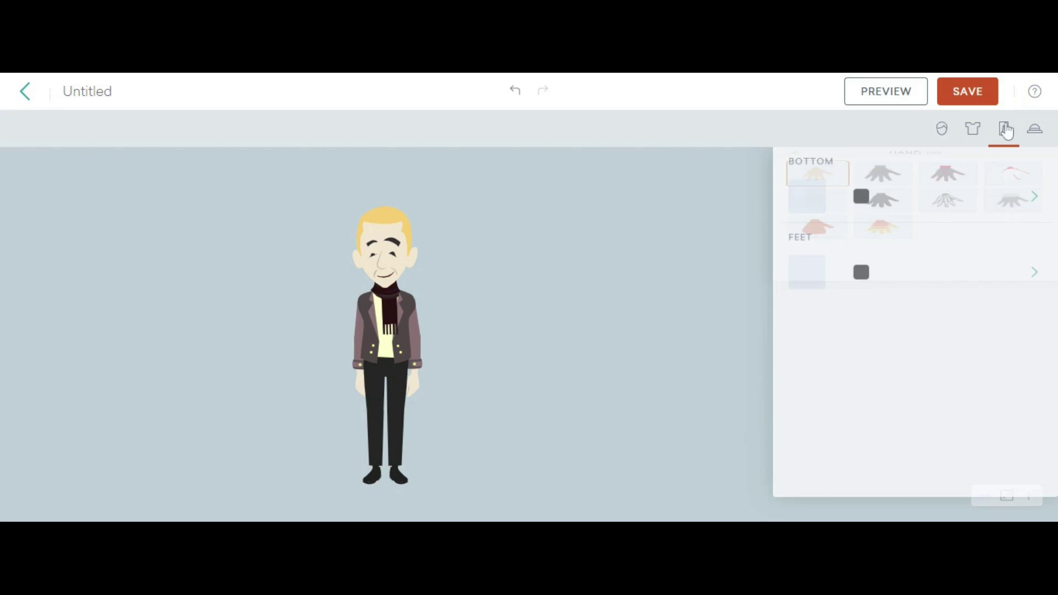
left_click(808, 200)
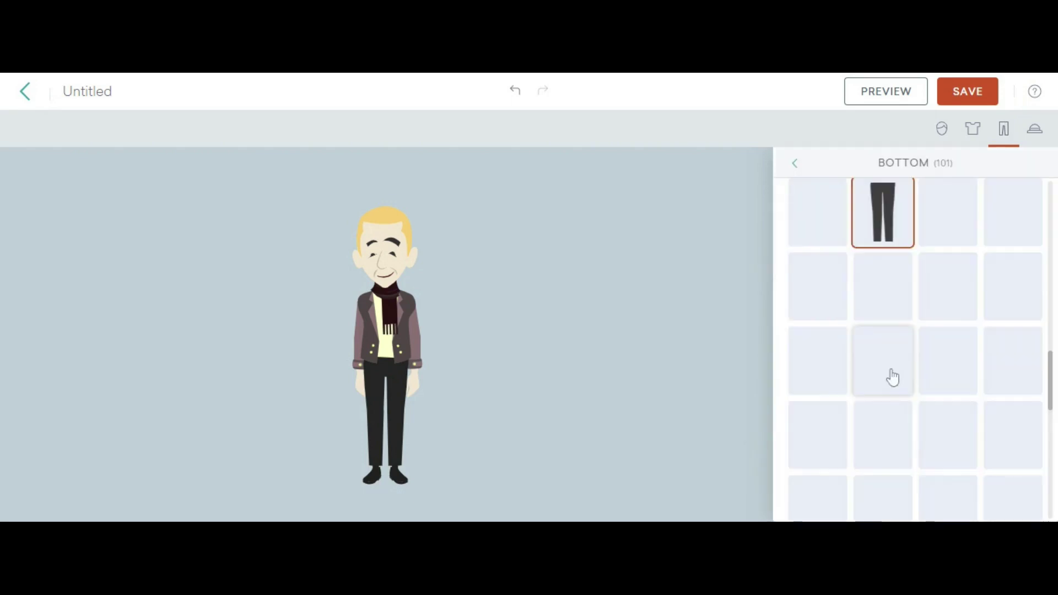
scroll(965, 348, "down", 2)
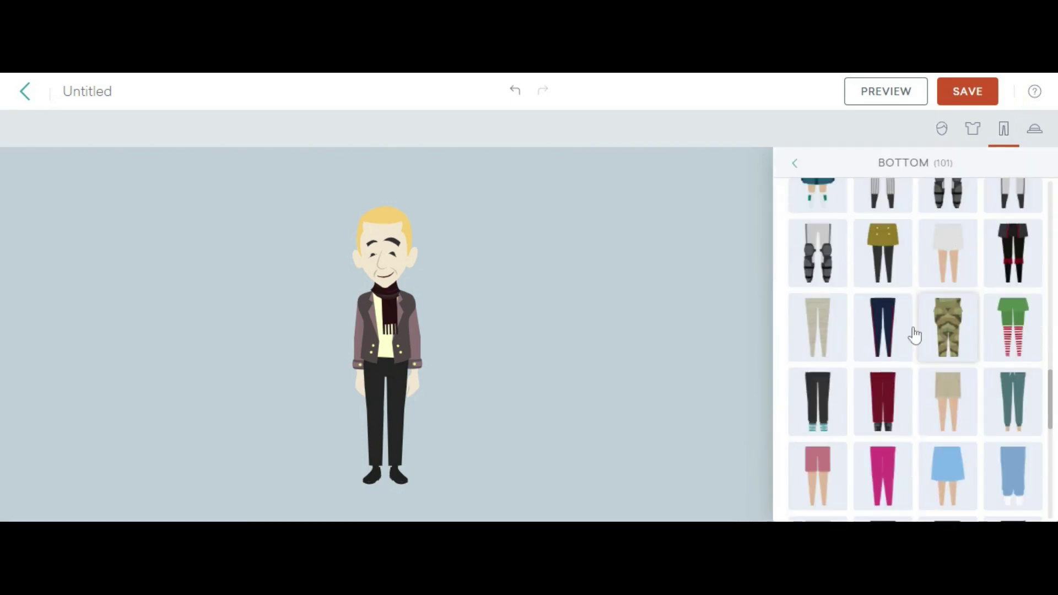
left_click(870, 320)
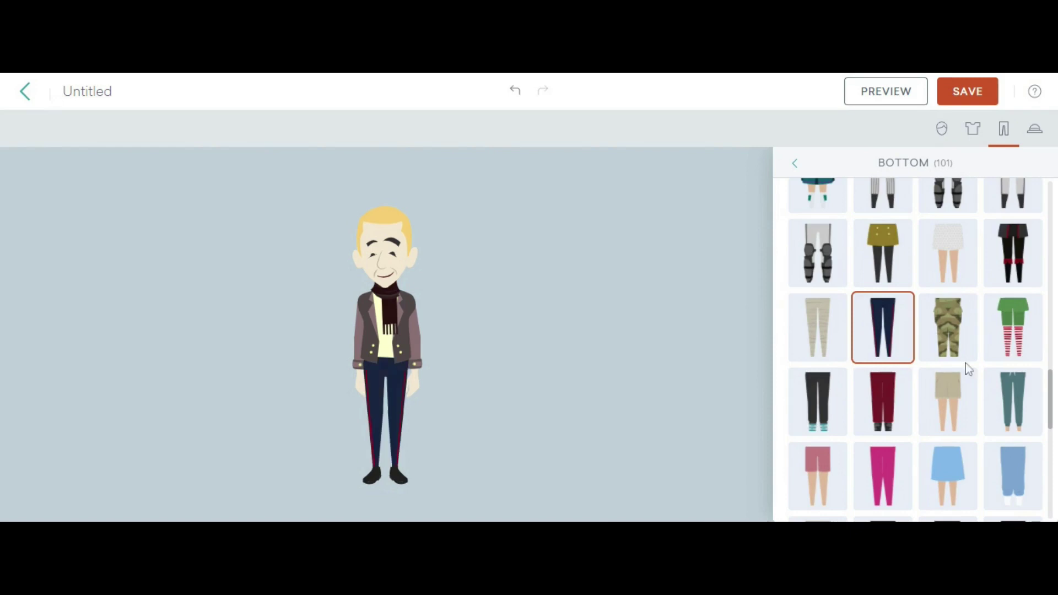
scroll(812, 211, "up", 2)
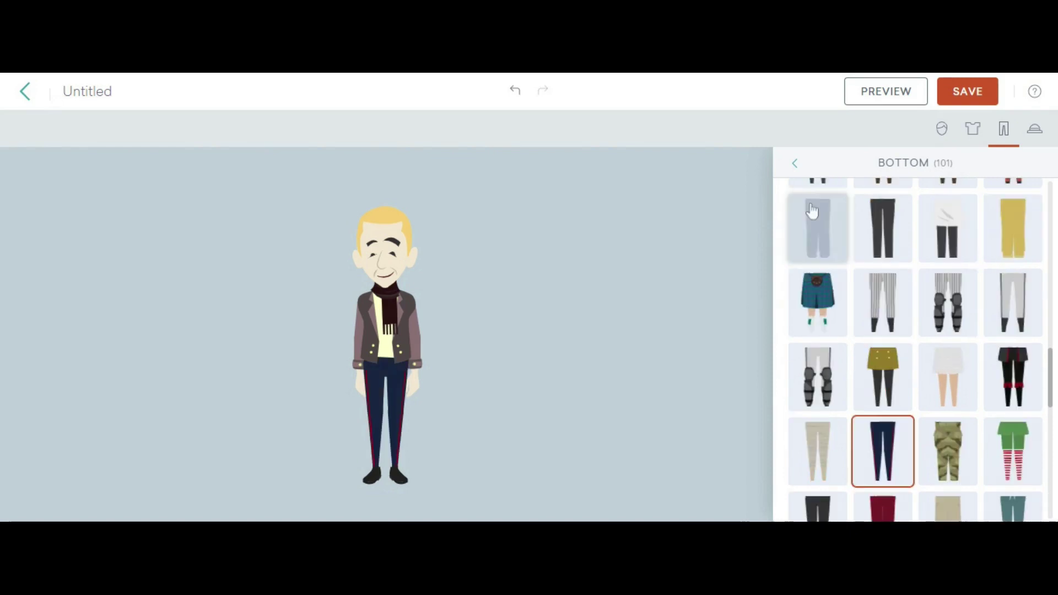
left_click(812, 211)
scroll(909, 276, "up", 1)
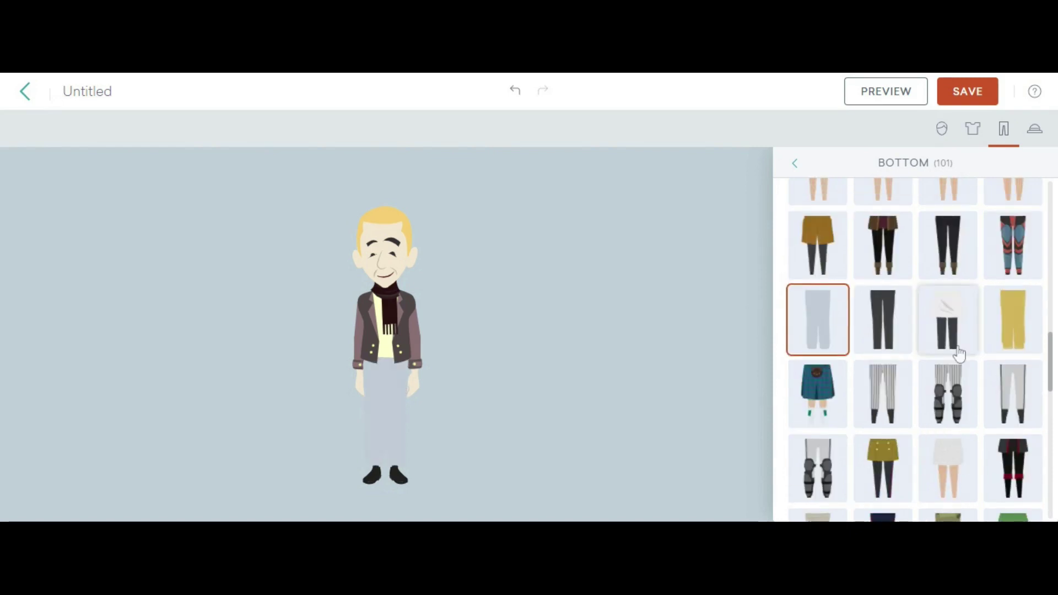
scroll(900, 299, "up", 2)
scroll(904, 281, "up", 2)
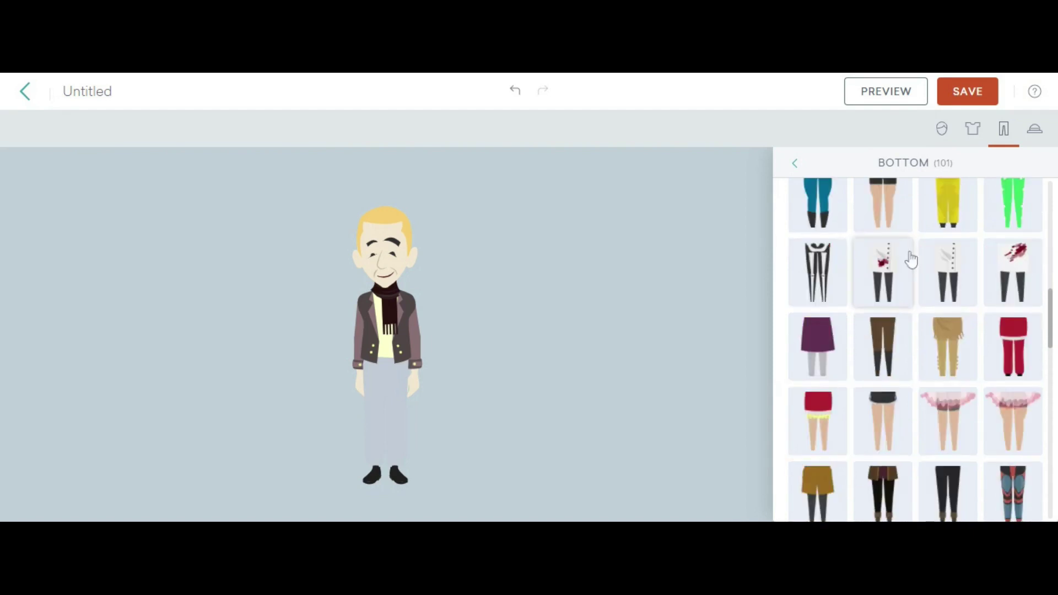
scroll(914, 259, "up", 3)
scroll(937, 265, "up", 3)
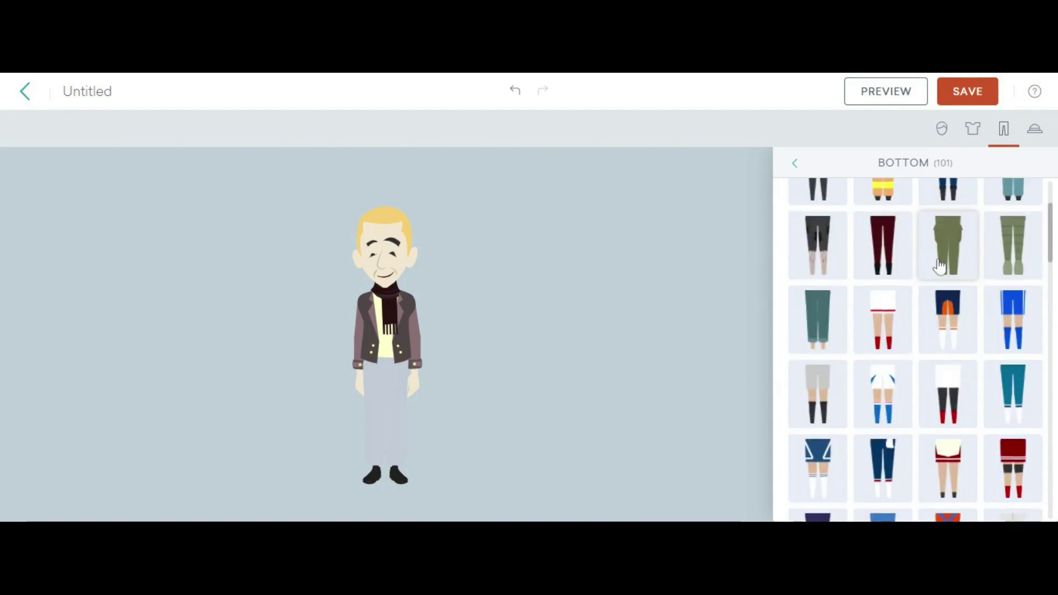
left_click(1013, 319)
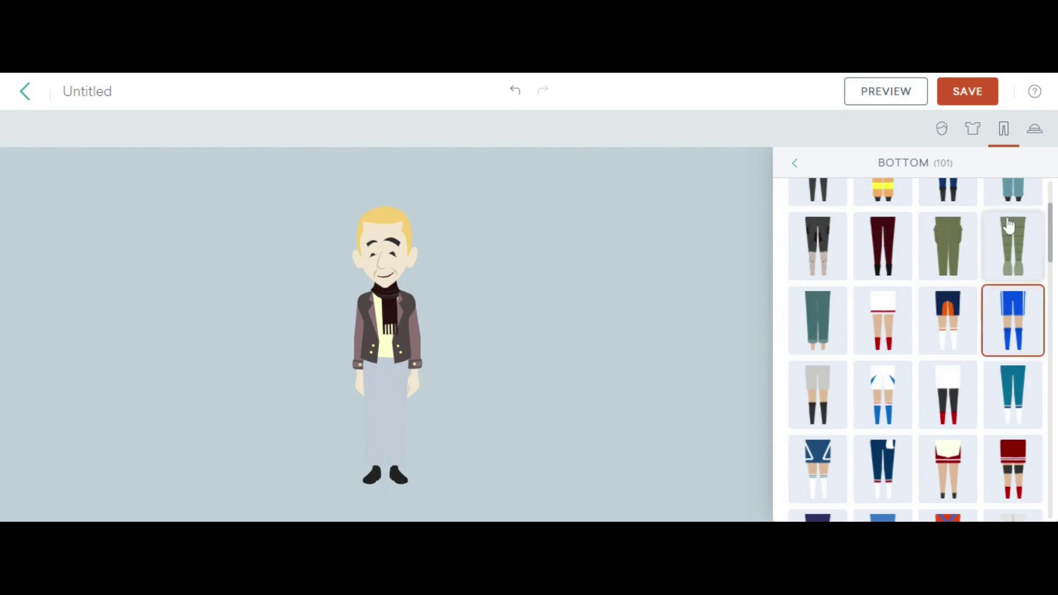
scroll(963, 296, "up", 3)
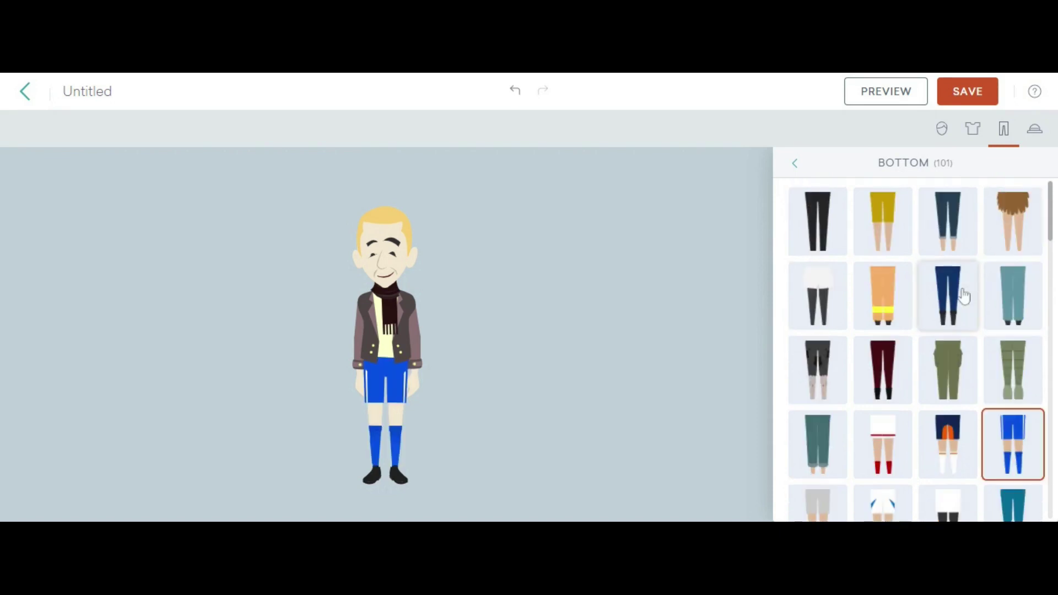
left_click(841, 228)
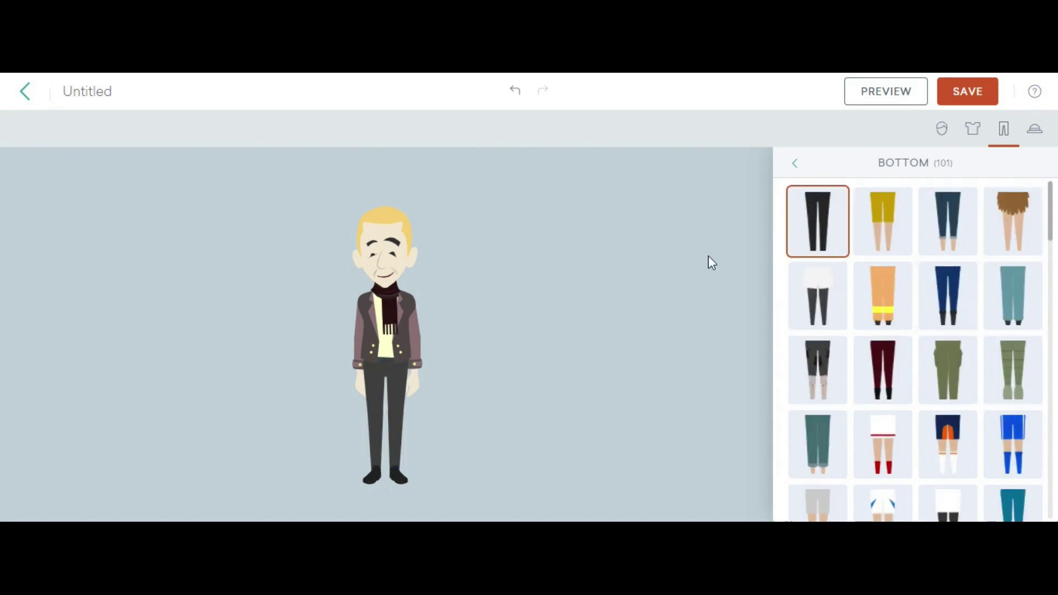
Step: Add the white face mask with yellow straps to the character as Accessory 1
left_click(1034, 131)
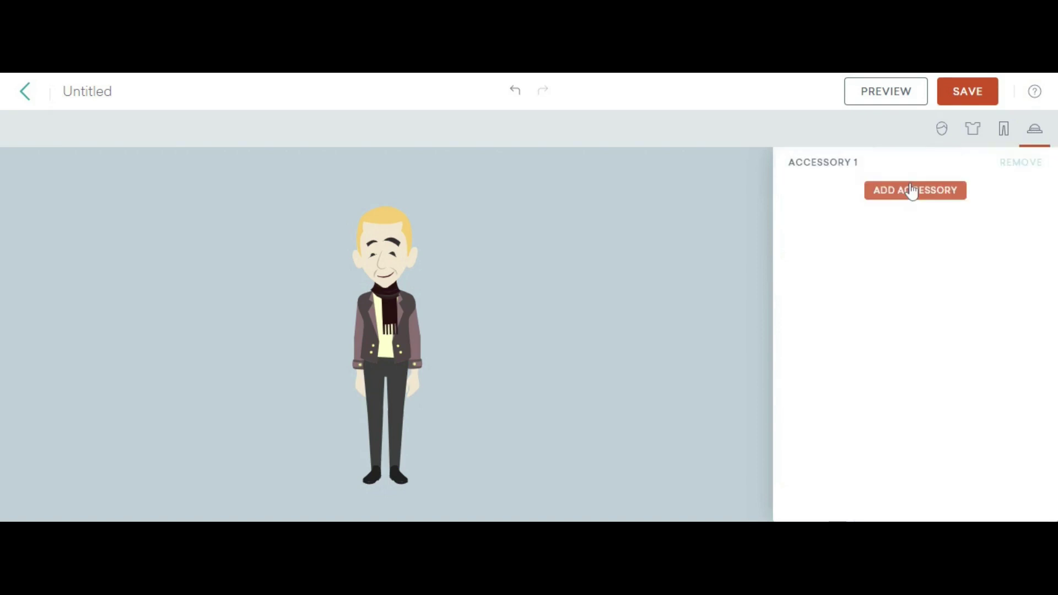
left_click(911, 190)
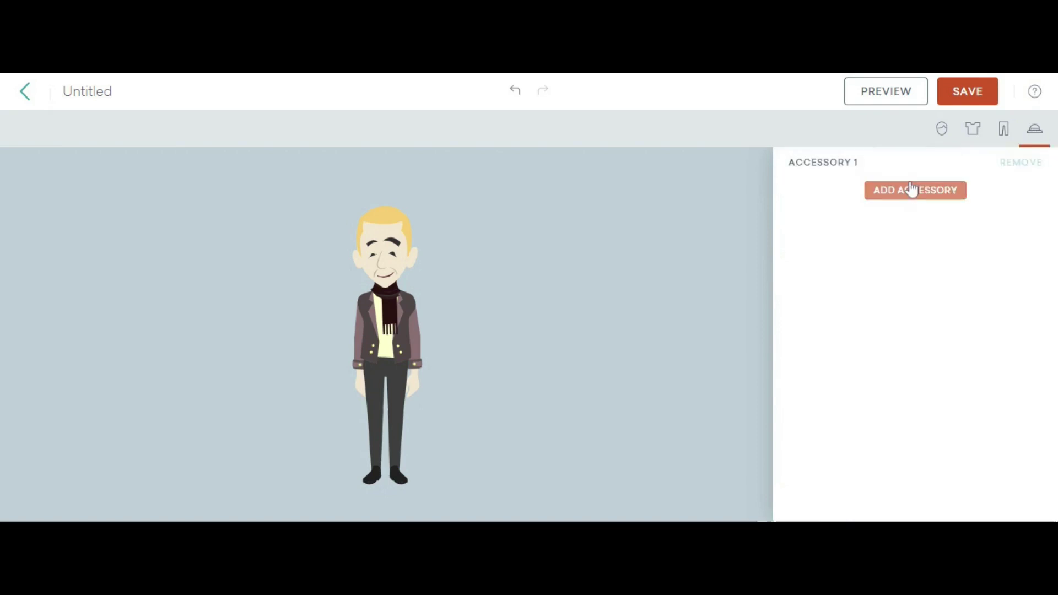
left_click(911, 190)
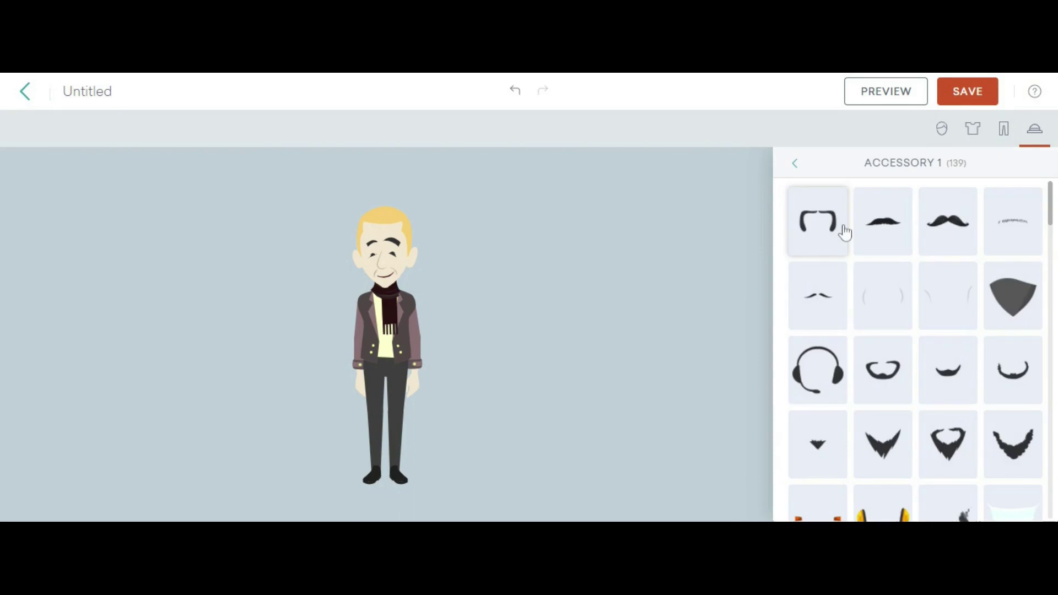
scroll(923, 375, "down", 1)
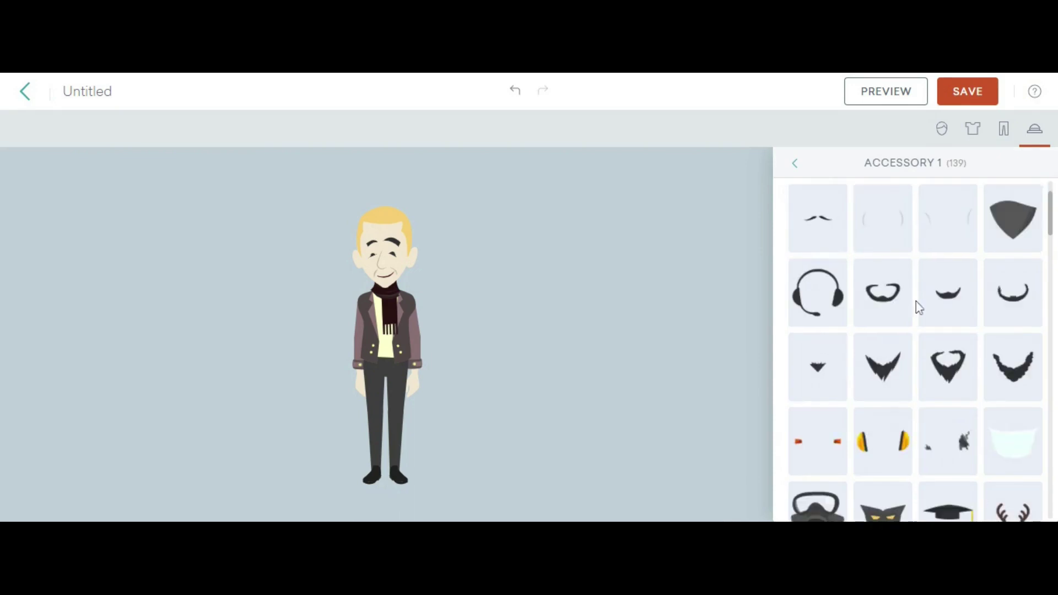
scroll(916, 307, "down", 4)
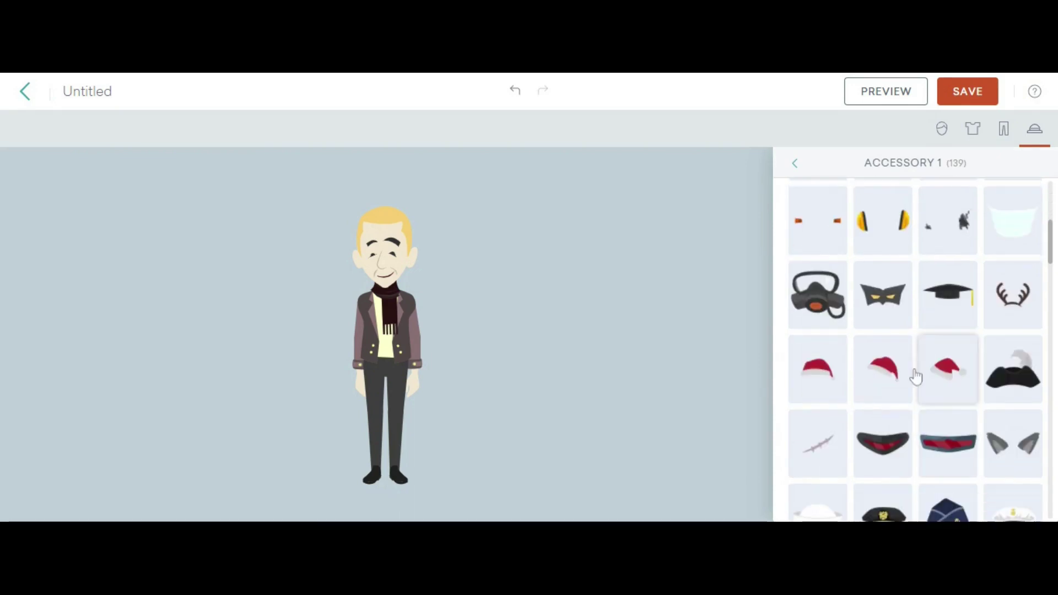
scroll(916, 376, "down", 4)
scroll(948, 339, "down", 5)
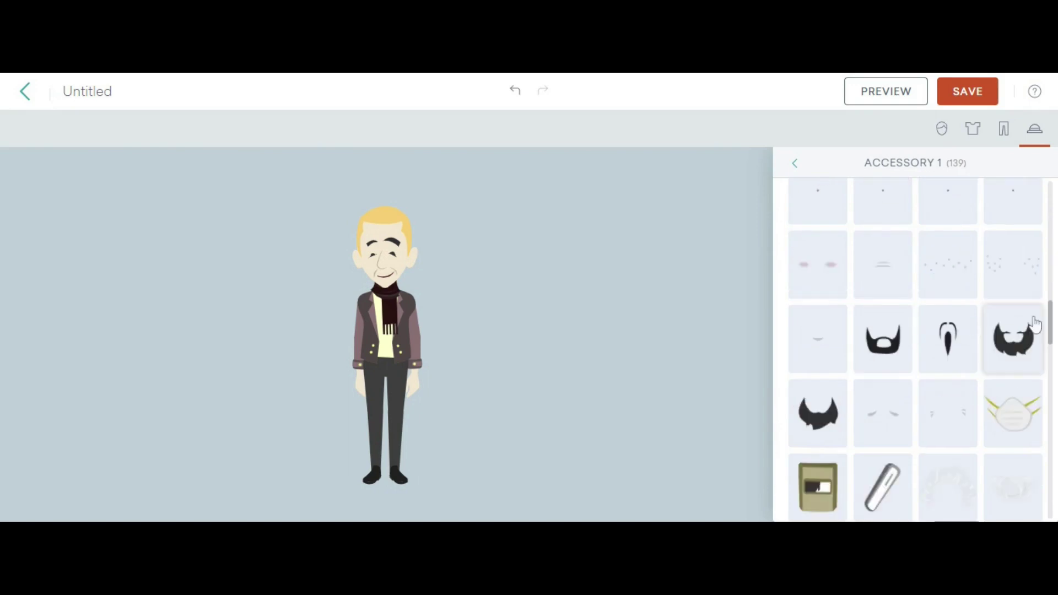
left_click(992, 418)
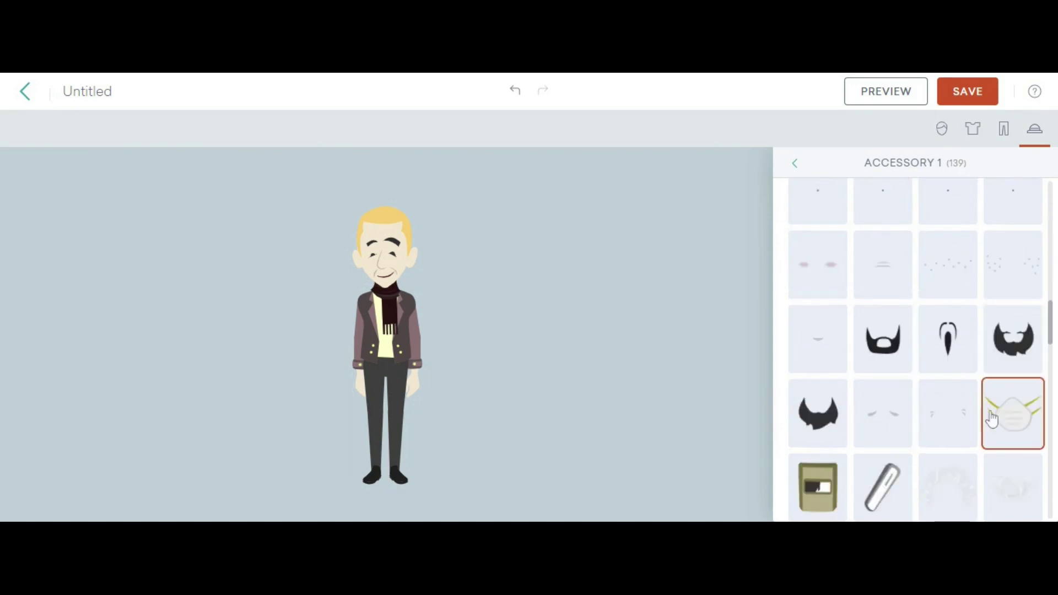
scroll(836, 458, "down", 3)
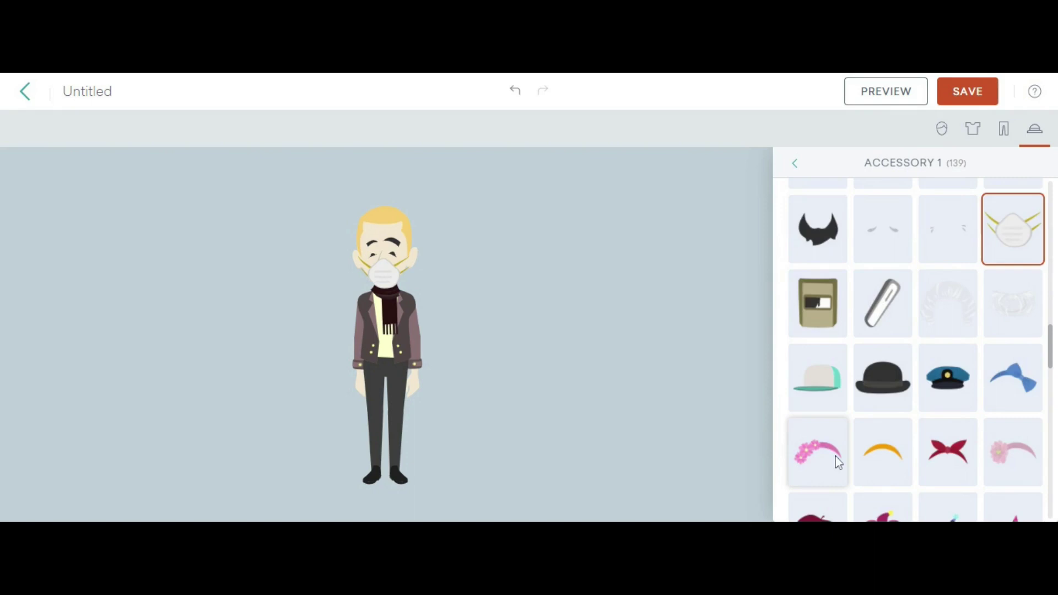
scroll(836, 457, "down", 3)
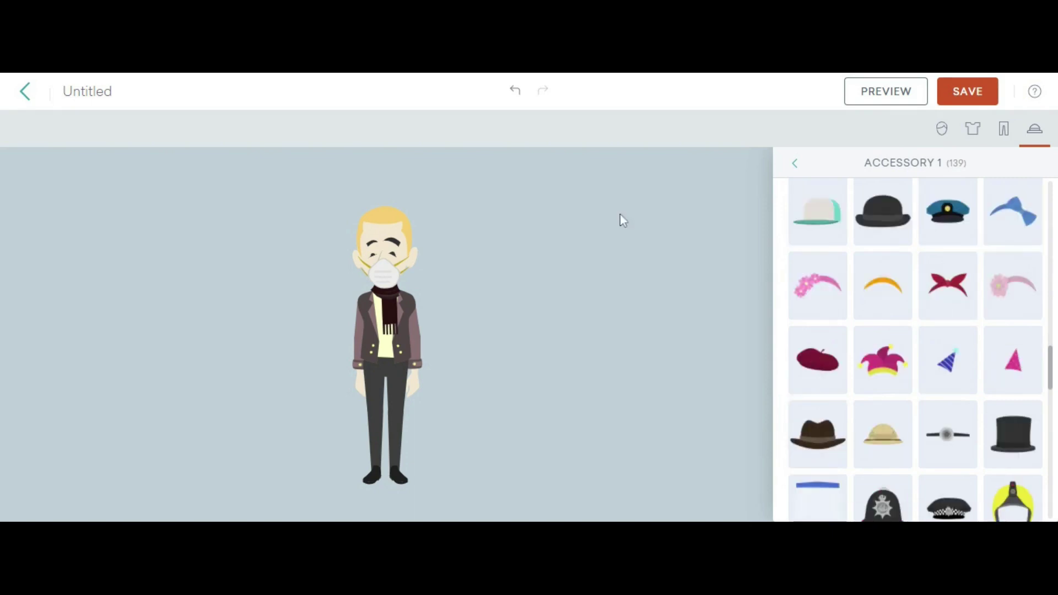
Step: Save the custom character to the library and add it to the video
left_click(968, 91)
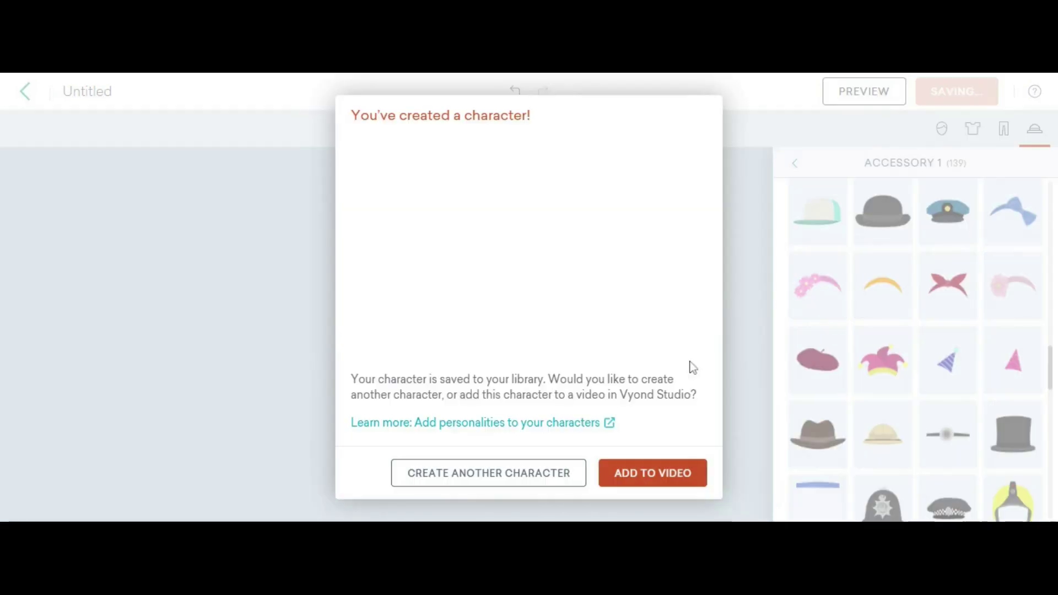
left_click(653, 474)
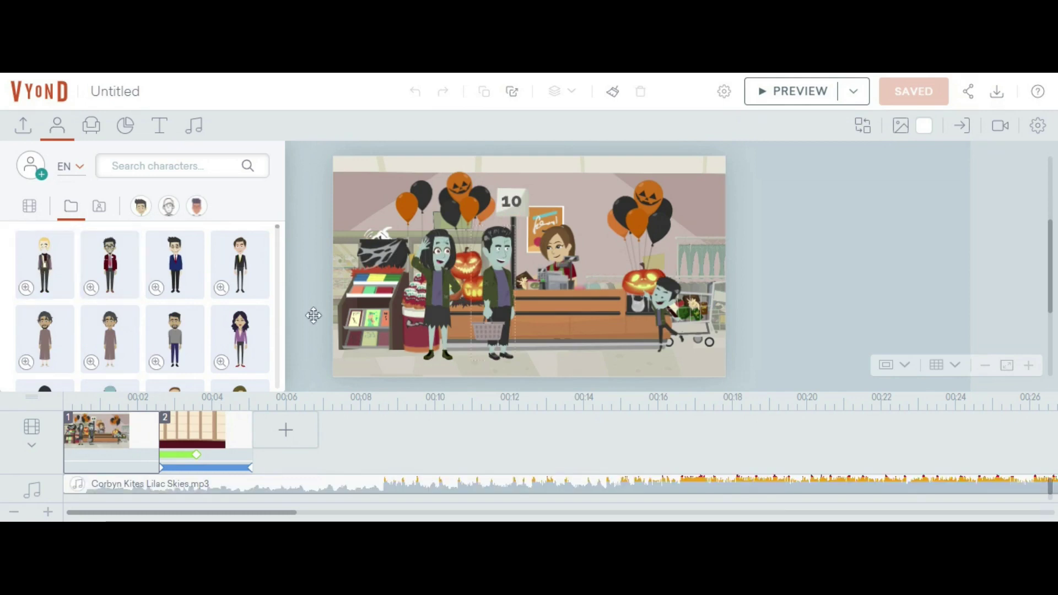
Step: Replace the green-skinned man holding the shopping basket in scene 1 with the custom blond character, and leave replace mode
left_click(498, 289)
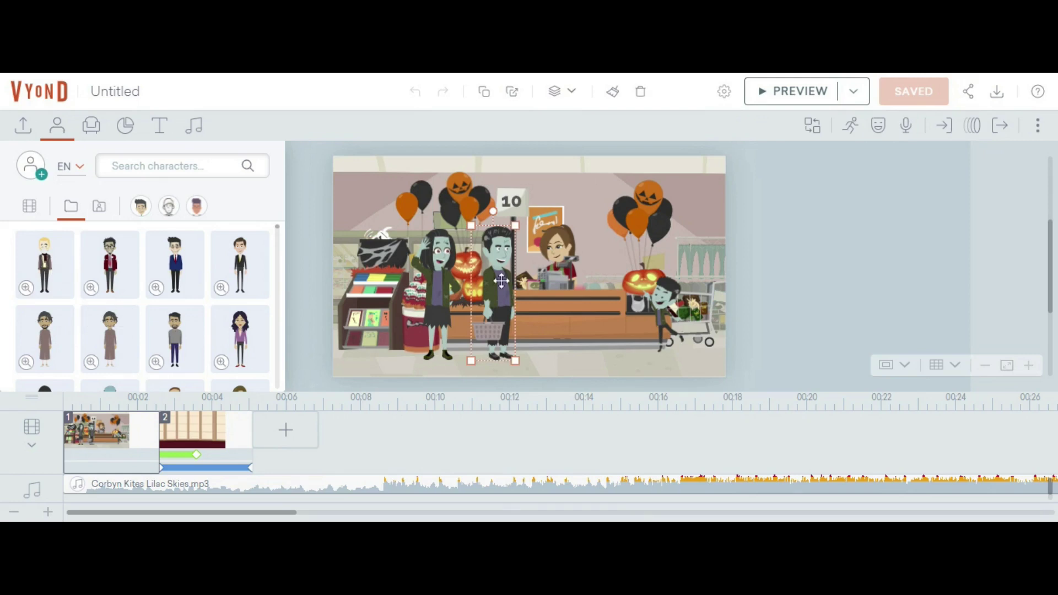
right_click(501, 281)
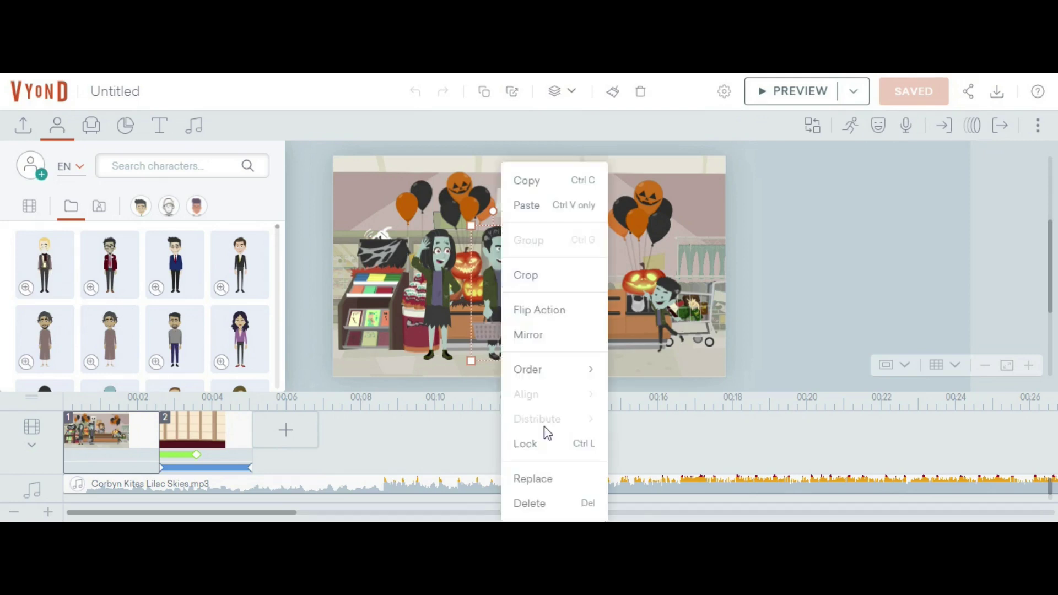
left_click(533, 479)
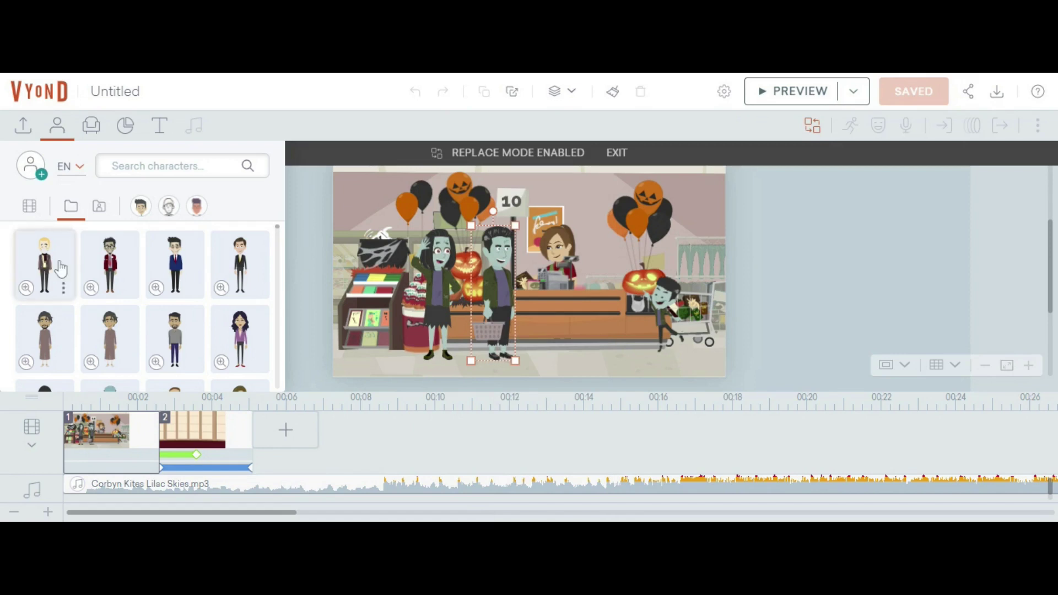
left_click(487, 311)
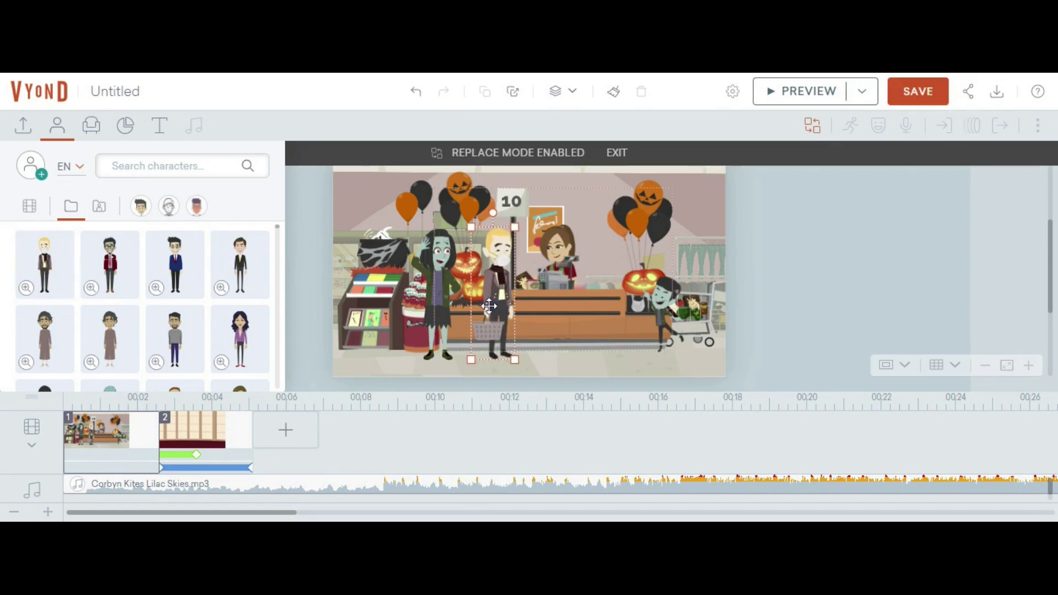
left_click(855, 300)
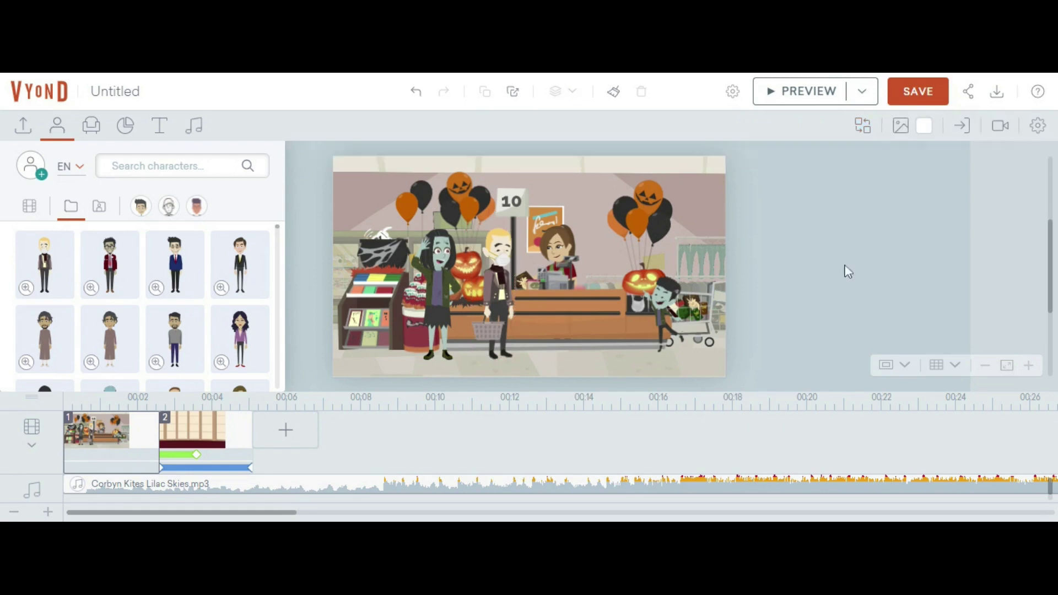
Step: Search the props library for "chair"
left_click(91, 126)
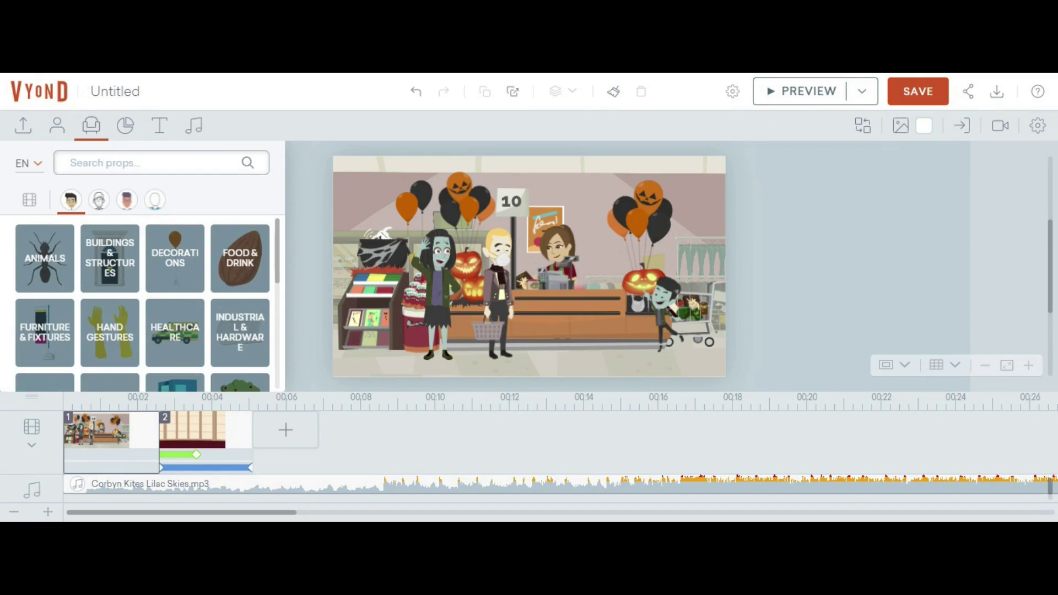
left_click(70, 163)
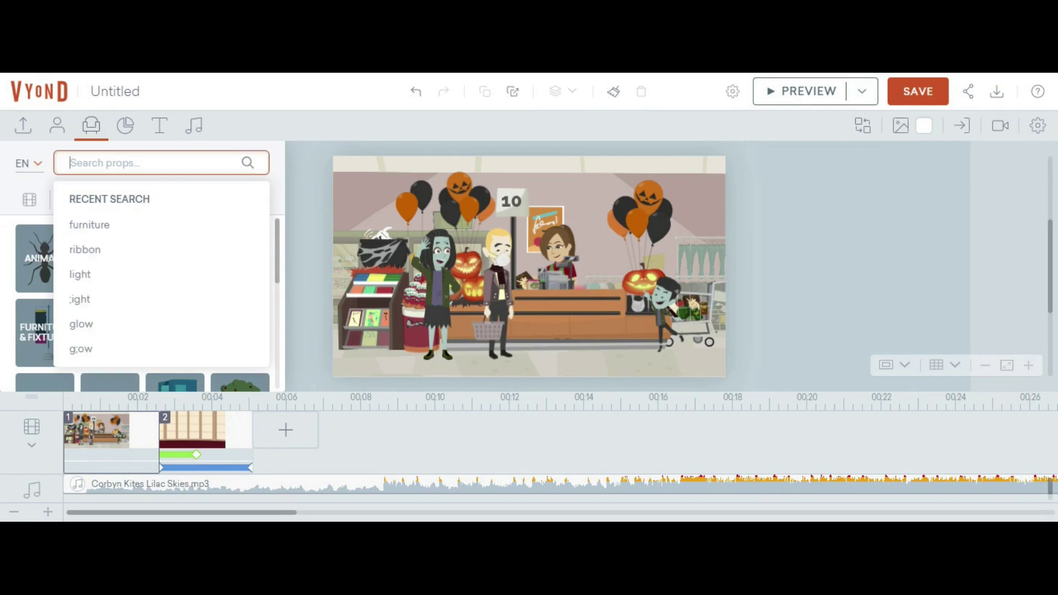
type("cha")
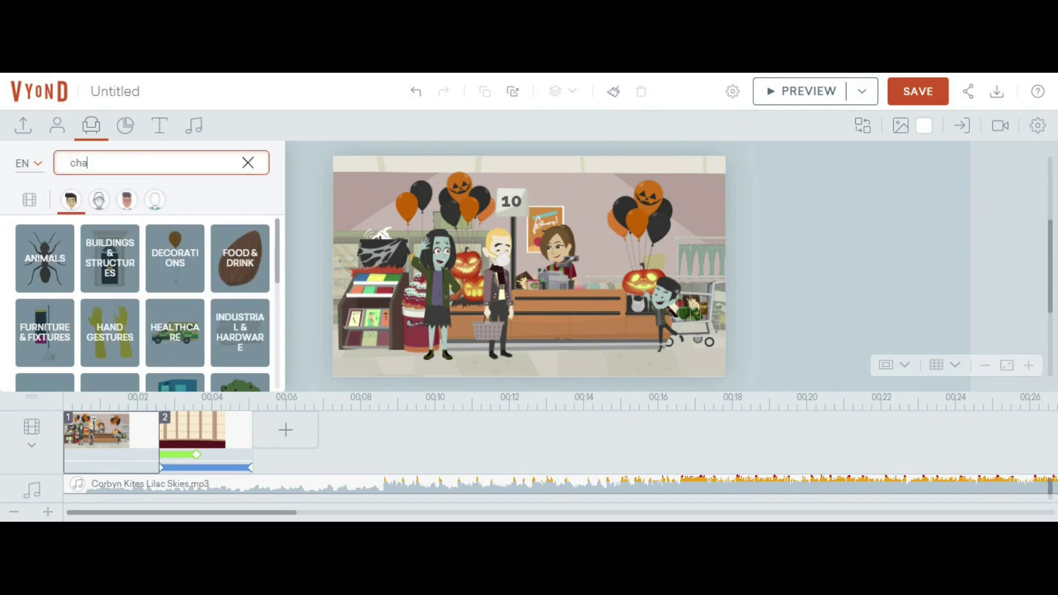
type("ir")
key("Return")
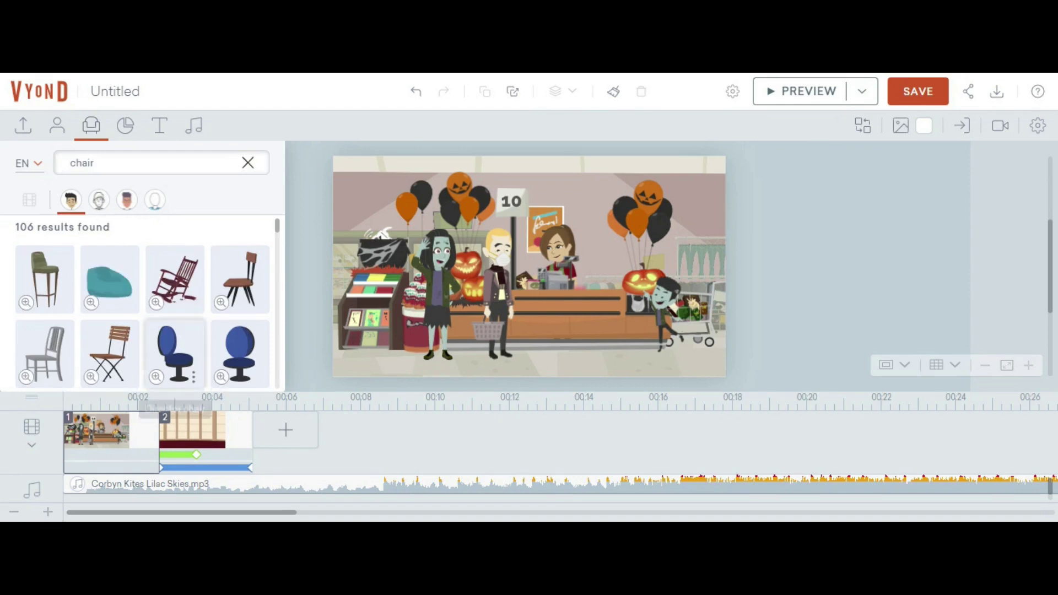
Step: Clear the props search term and look over the available chart types
double_click(81, 162)
key("BackSpace")
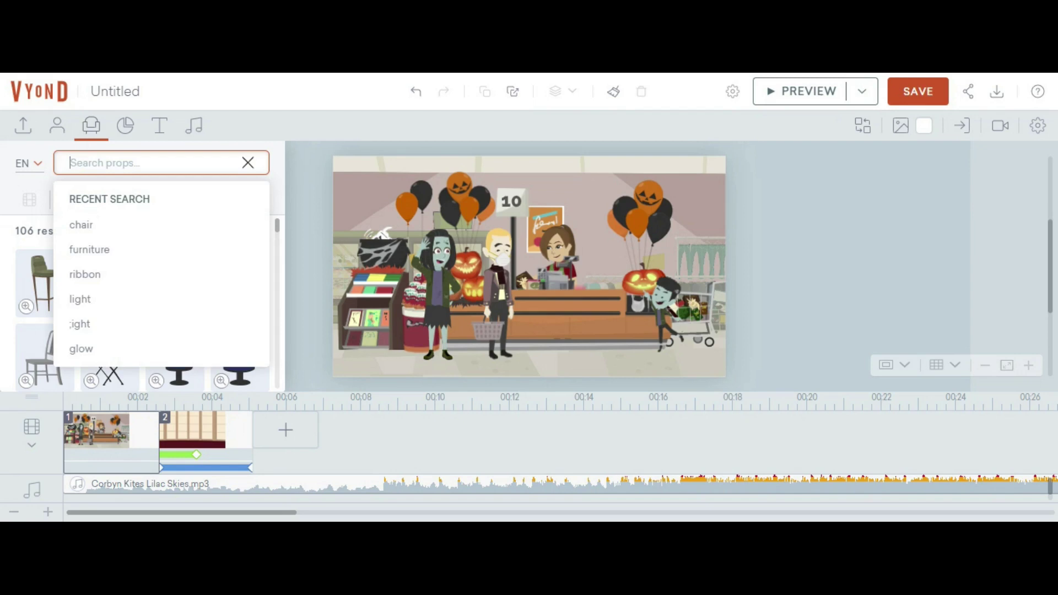
left_click(124, 130)
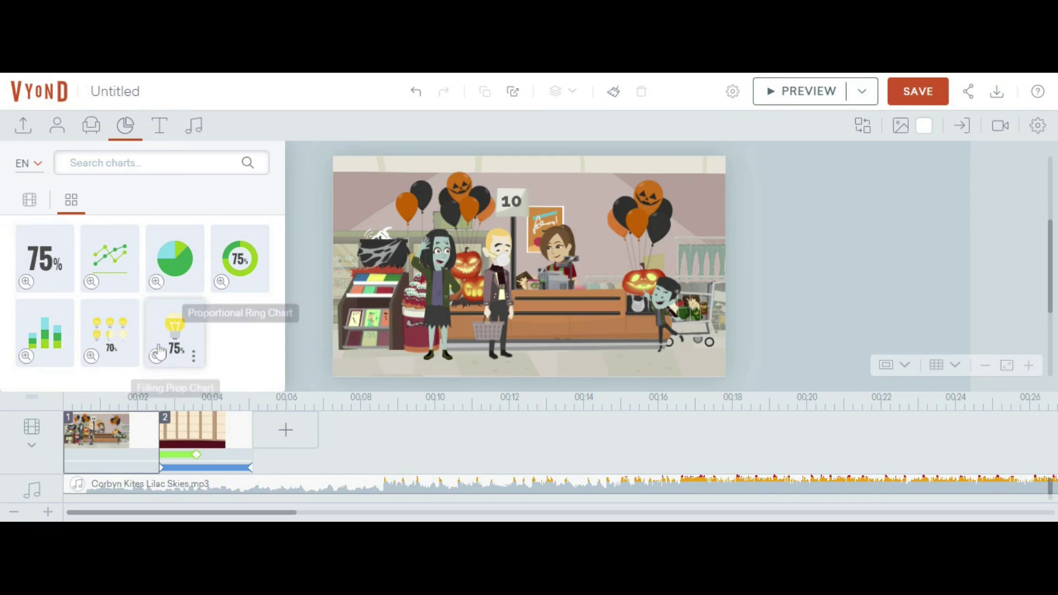
Step: Add the red "Add your topic here" text banner to scene 1 and change its text to "Hollowen"
left_click(160, 133)
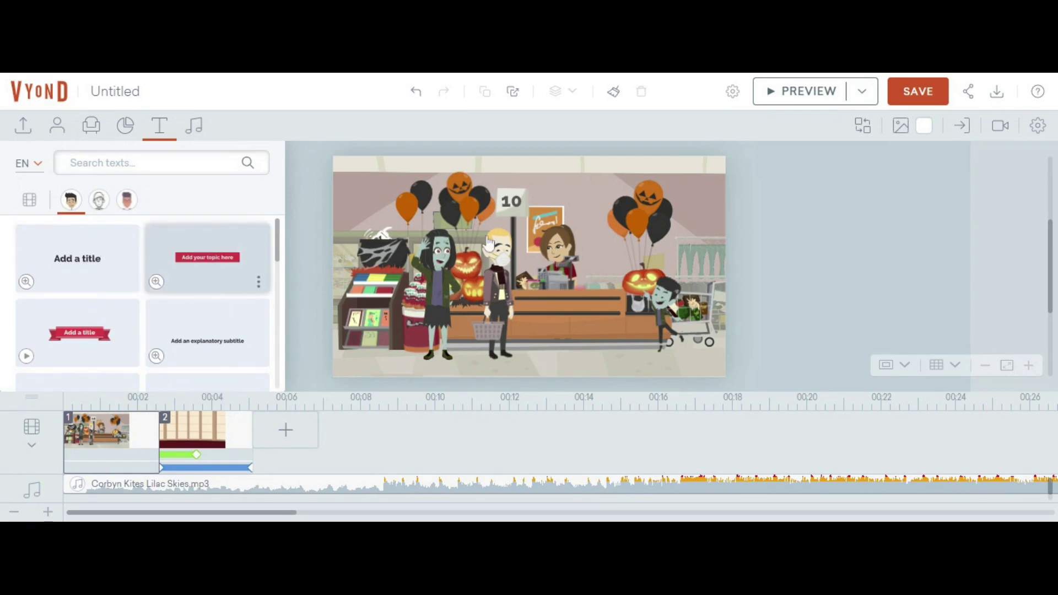
left_click(208, 257)
left_click(553, 268)
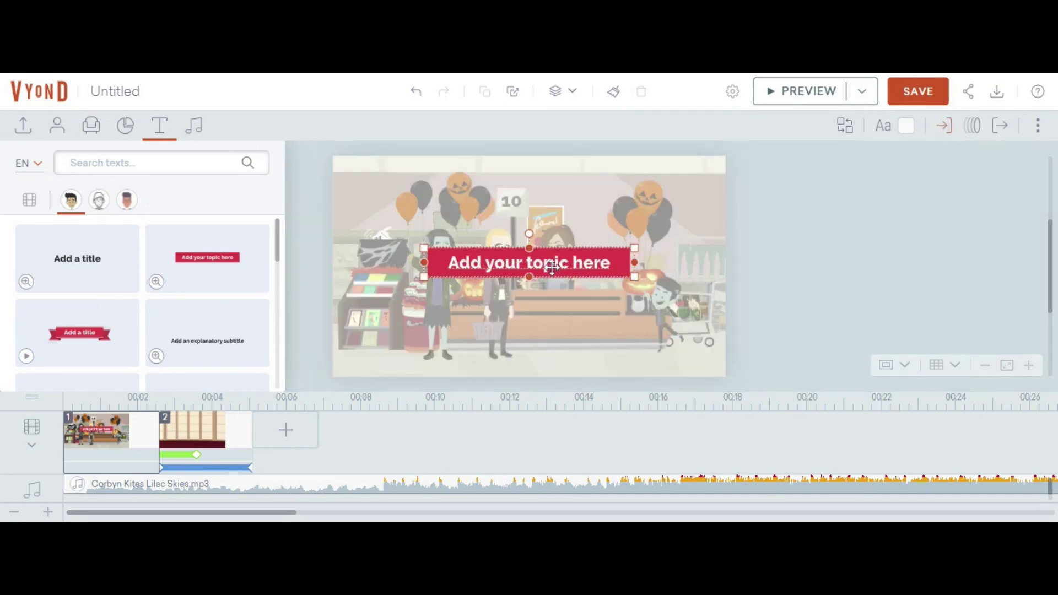
key("ctrl+a")
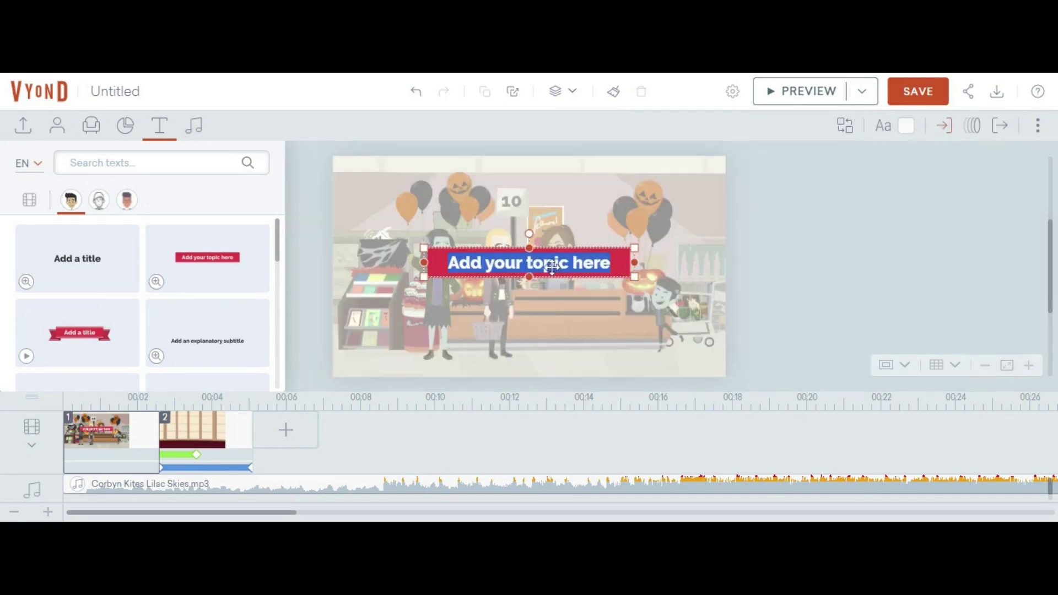
type("Ho")
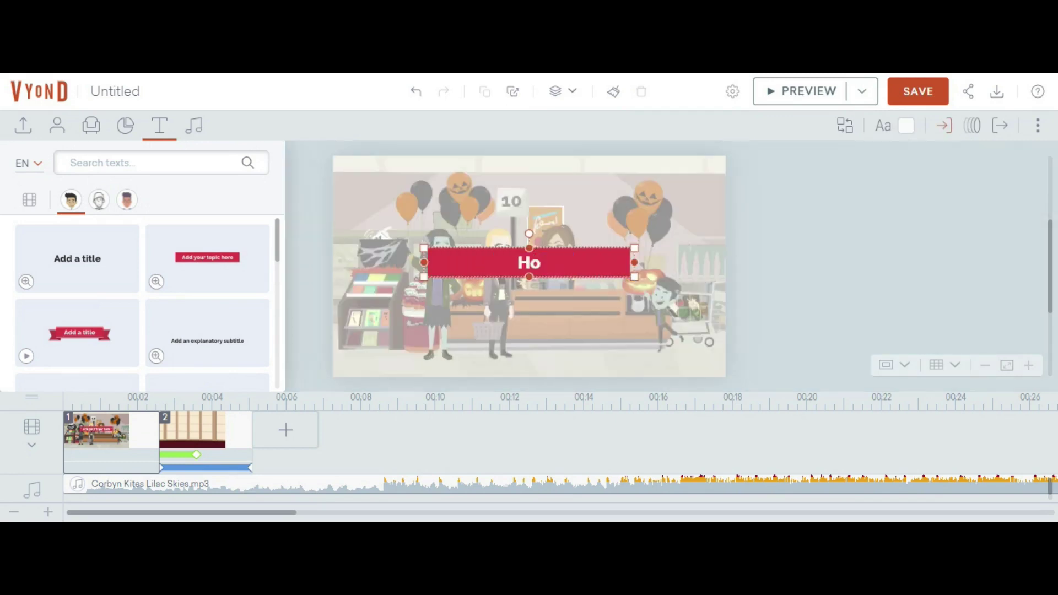
type("llowen")
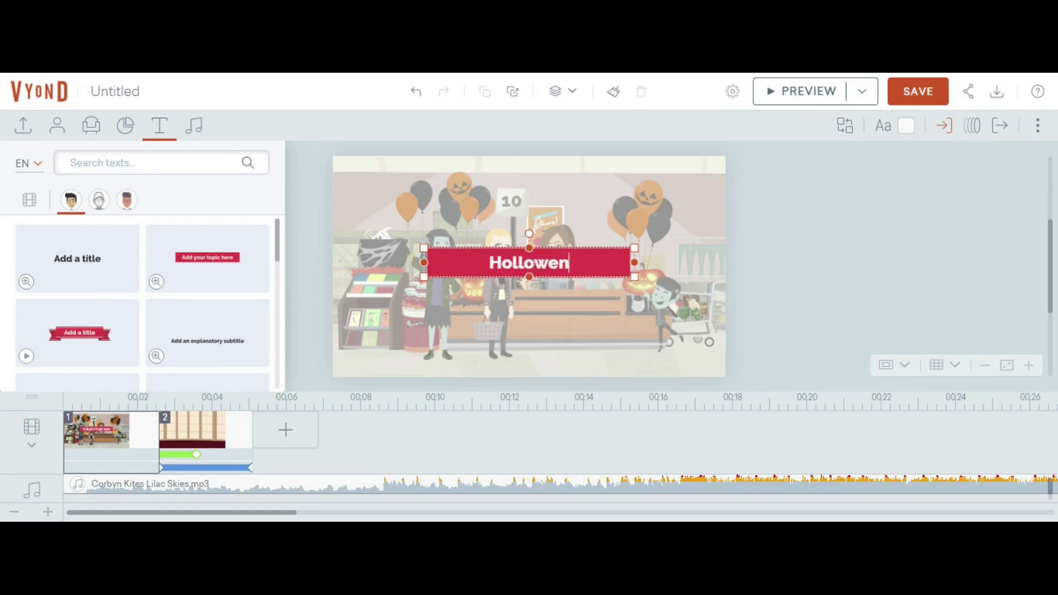
left_click(568, 332)
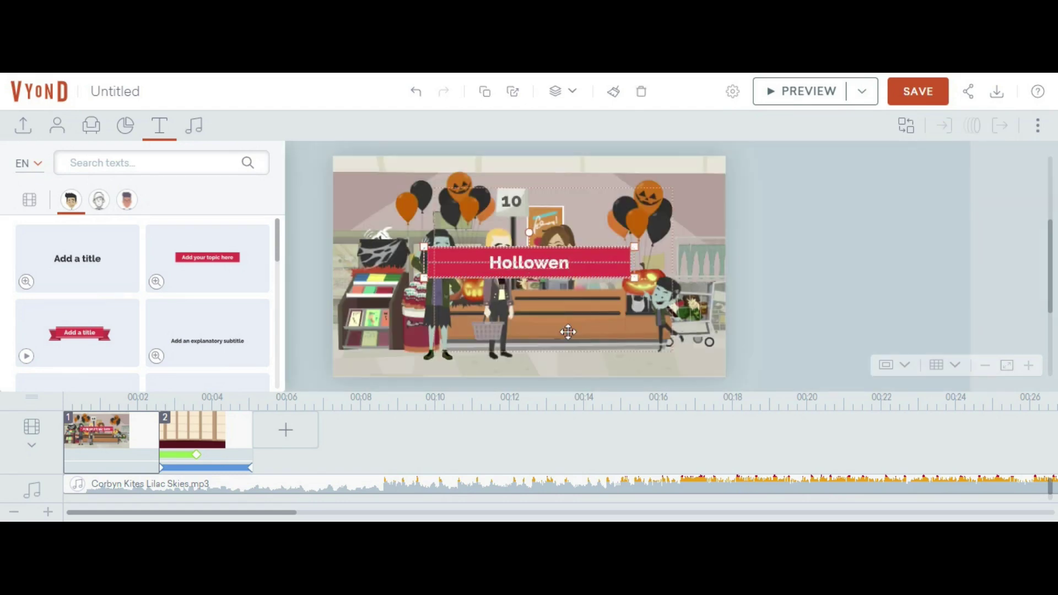
left_click(874, 307)
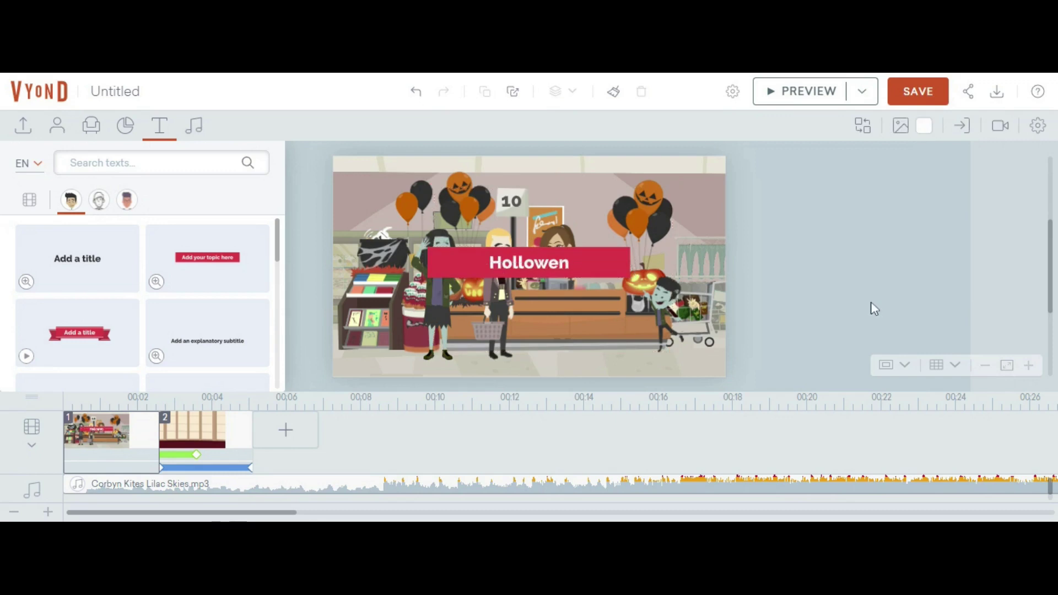
Step: Move the "Hollowen" banner up to the top edge of scene 1, above the balloons and the number 10 sign
left_click(585, 257)
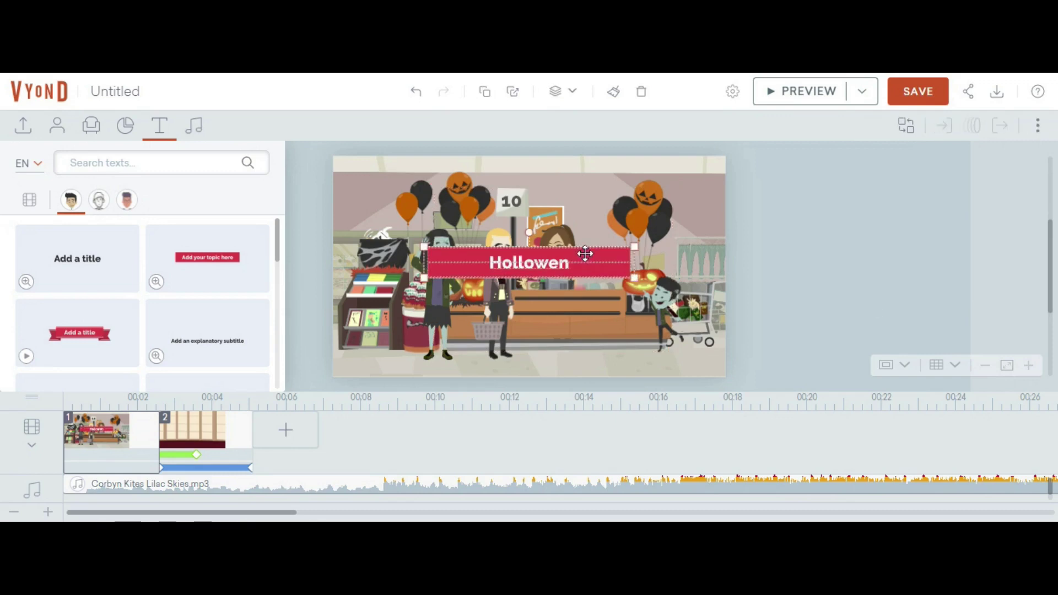
left_click_drag(586, 254, 589, 165)
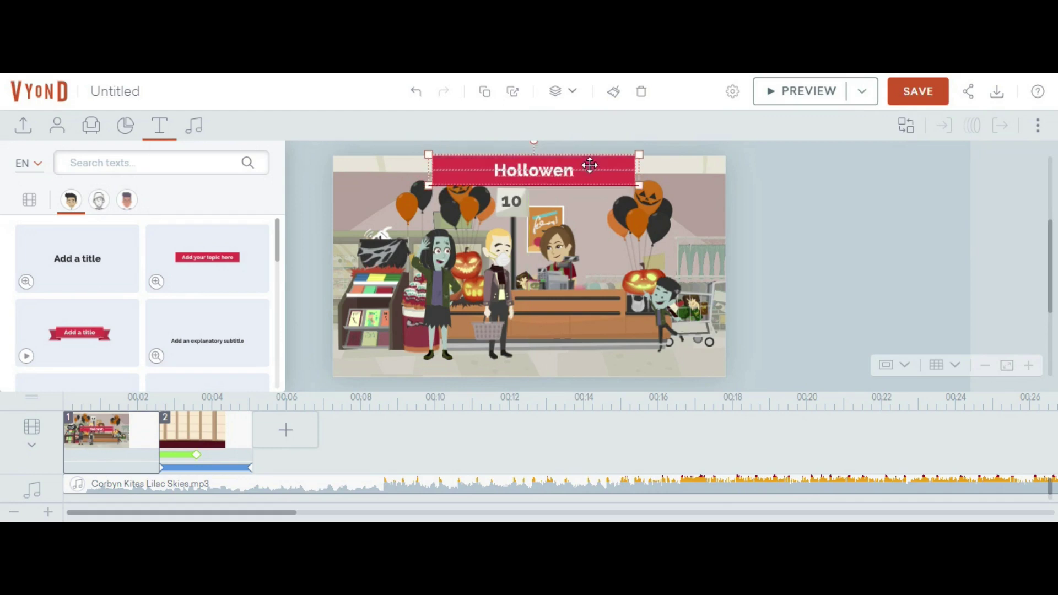
left_click(717, 205)
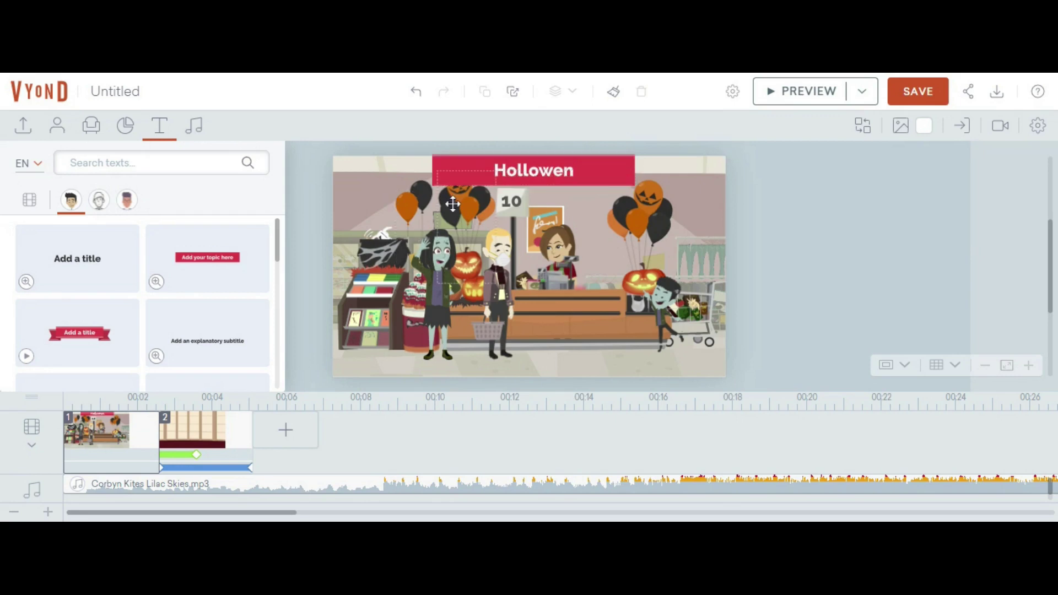
Step: Open the stacking order options for the "Hollowen" banner in scene 1
left_click(451, 176)
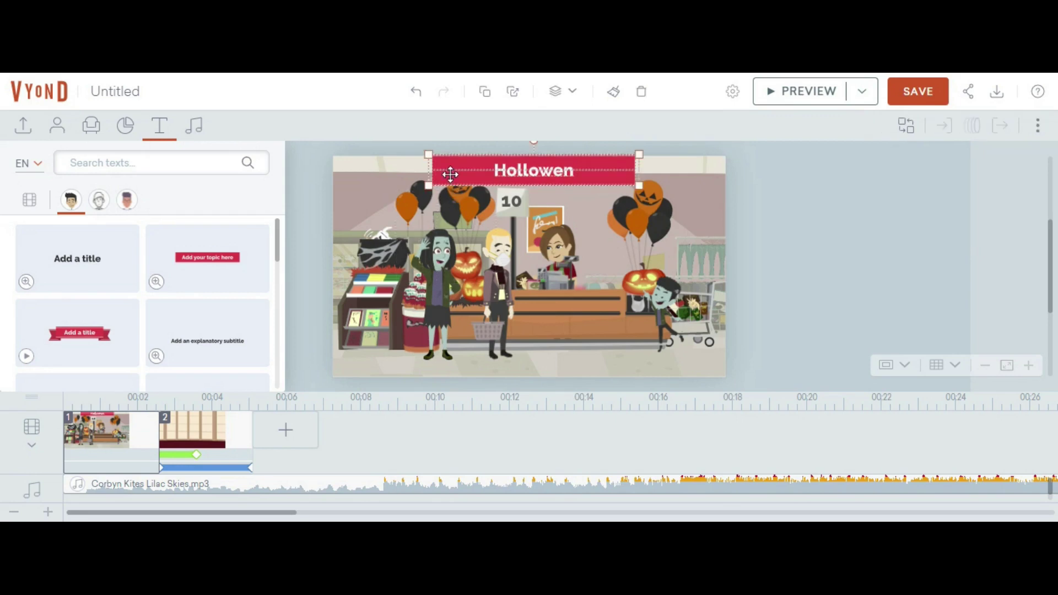
right_click(451, 176)
mouse_move(514, 381)
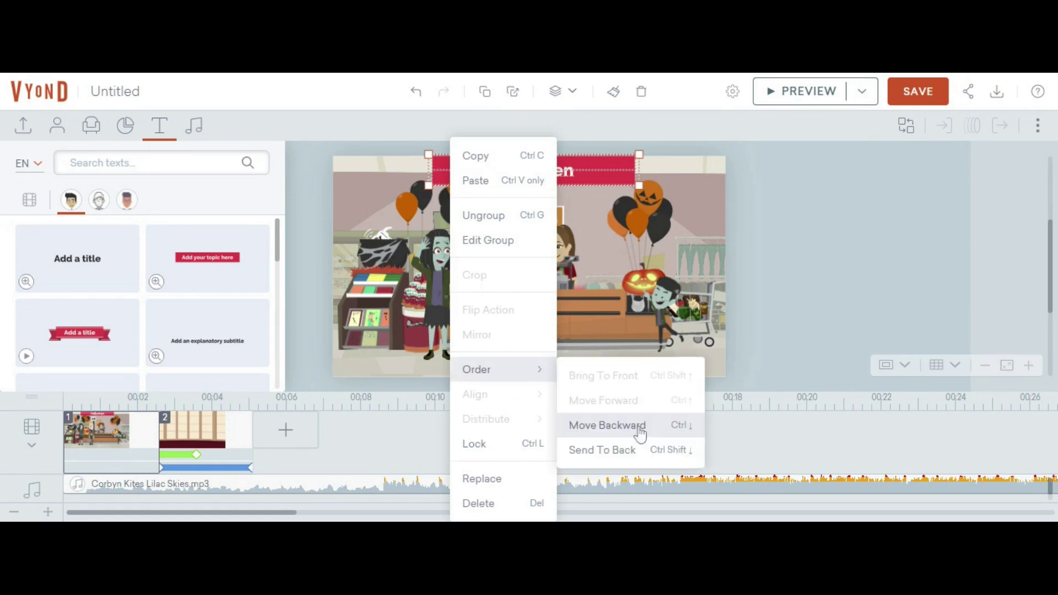